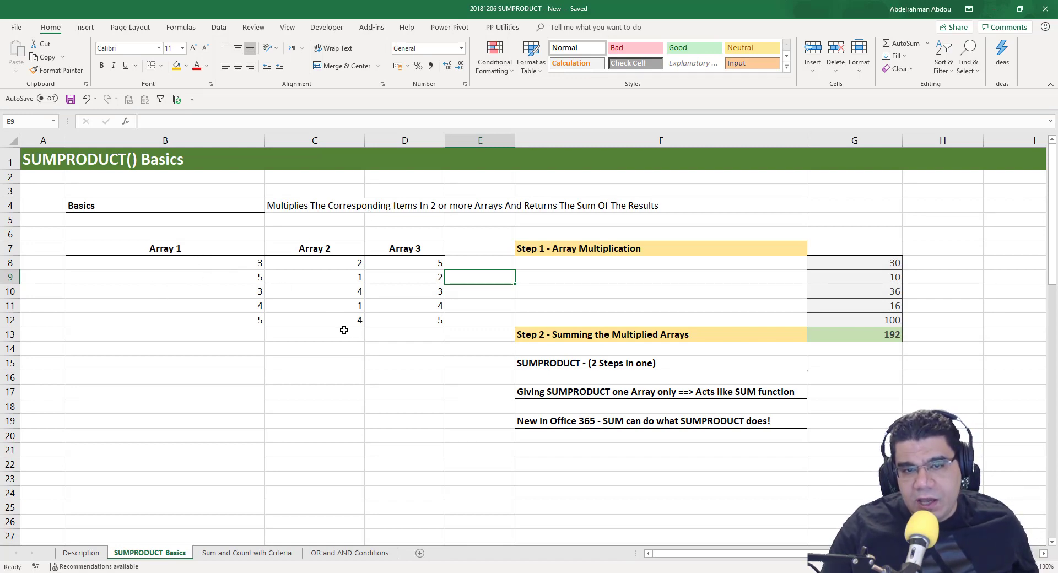
# Examine the three arrays in B8:D12 and how their row values multiply into the Step 1 results in column G.
pyautogui.moveTo(182, 266); pyautogui.dragTo(230, 317)
pyautogui.moveTo(338, 264); pyautogui.dragTo(347, 318)
pyautogui.moveTo(426, 261); pyautogui.dragTo(426, 319)
pyautogui.click(480, 277)
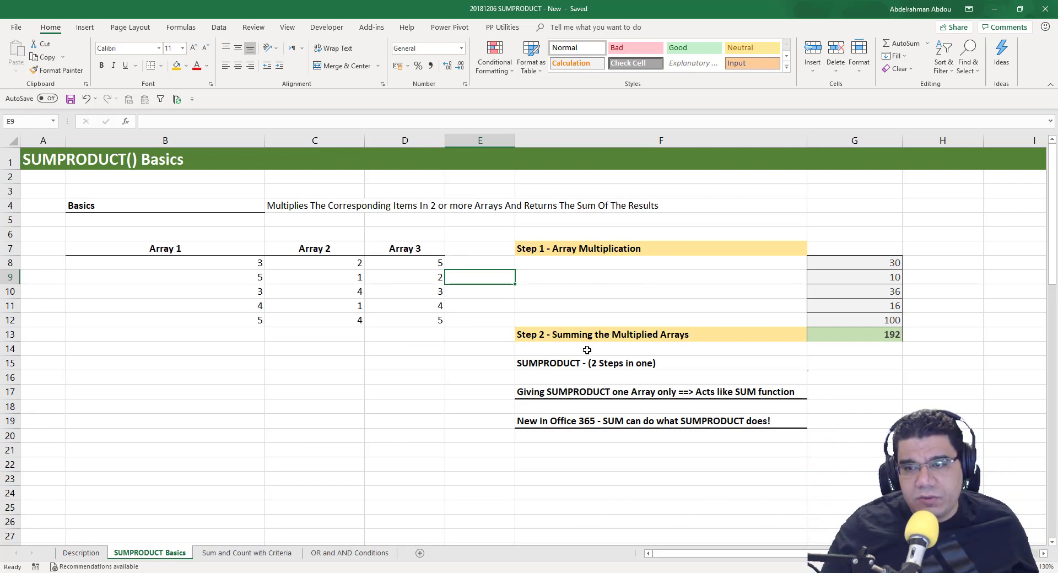
pyautogui.click(237, 266)
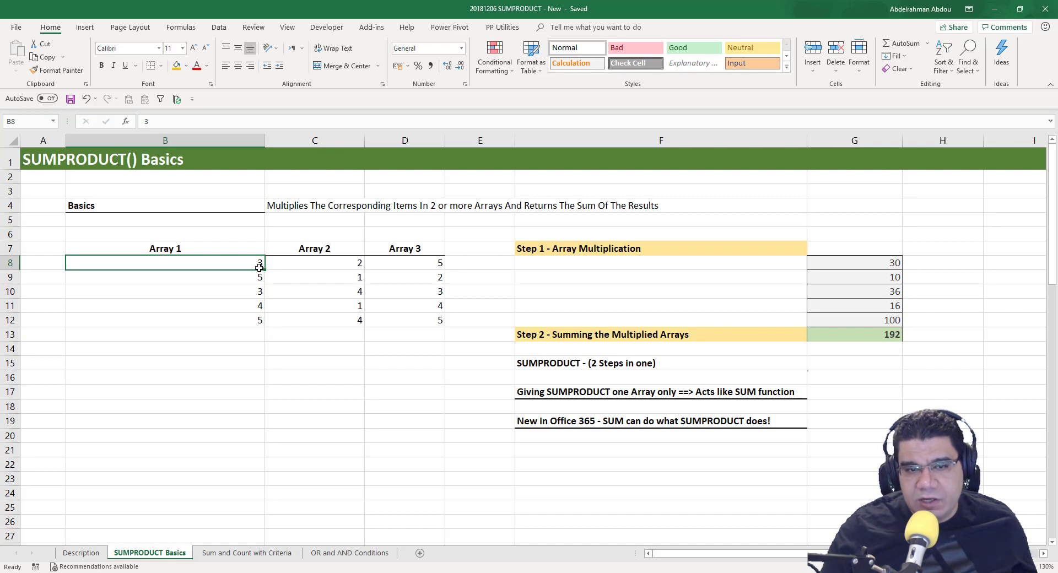
pyautogui.keyDown('ctrl'); pyautogui.click(324, 267); pyautogui.keyUp('ctrl')
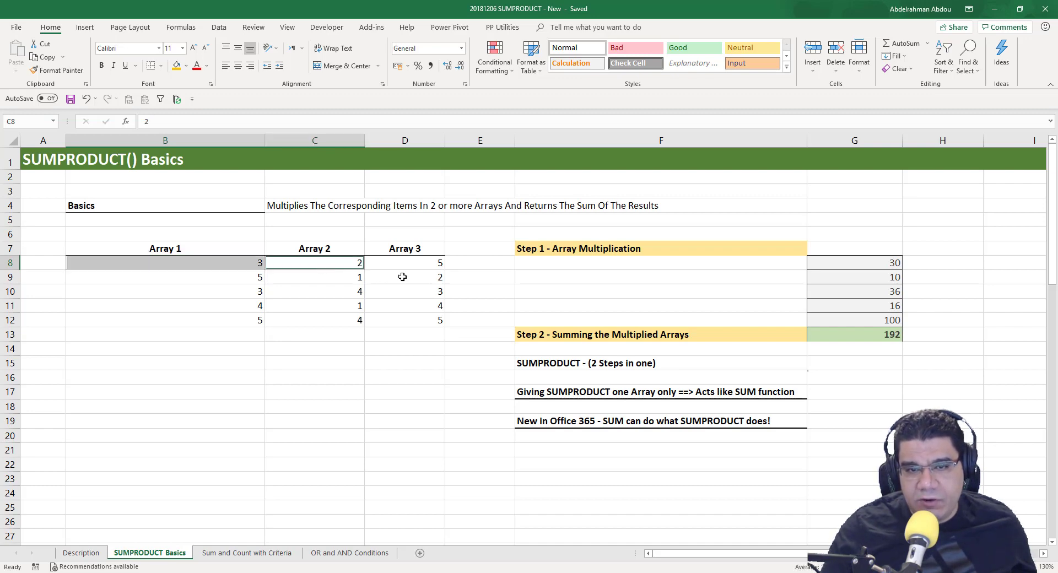
pyautogui.keyDown('ctrl'); pyautogui.click(415, 265); pyautogui.keyUp('ctrl')
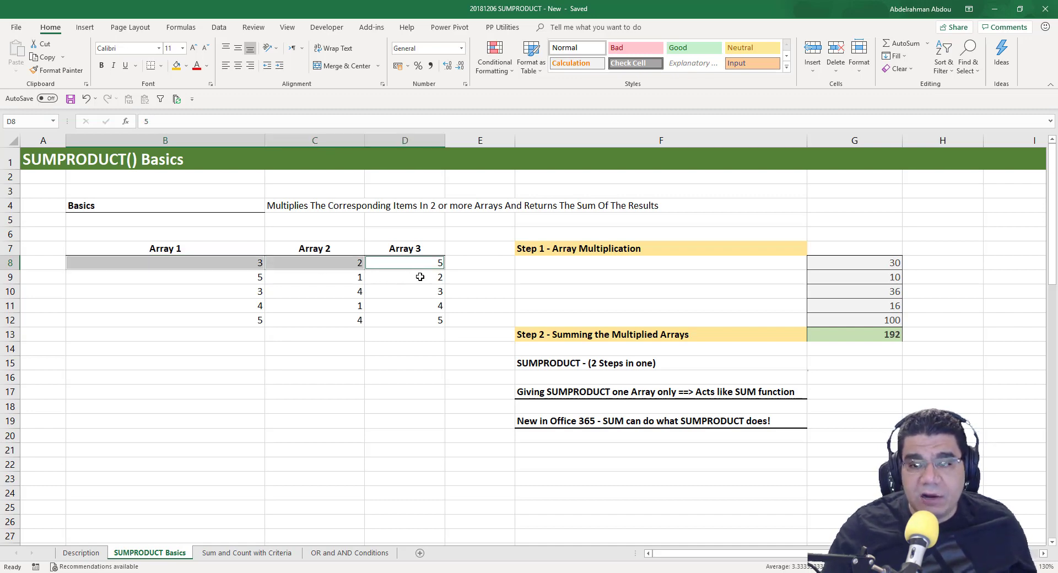
pyautogui.click(821, 263)
pyautogui.click(228, 281)
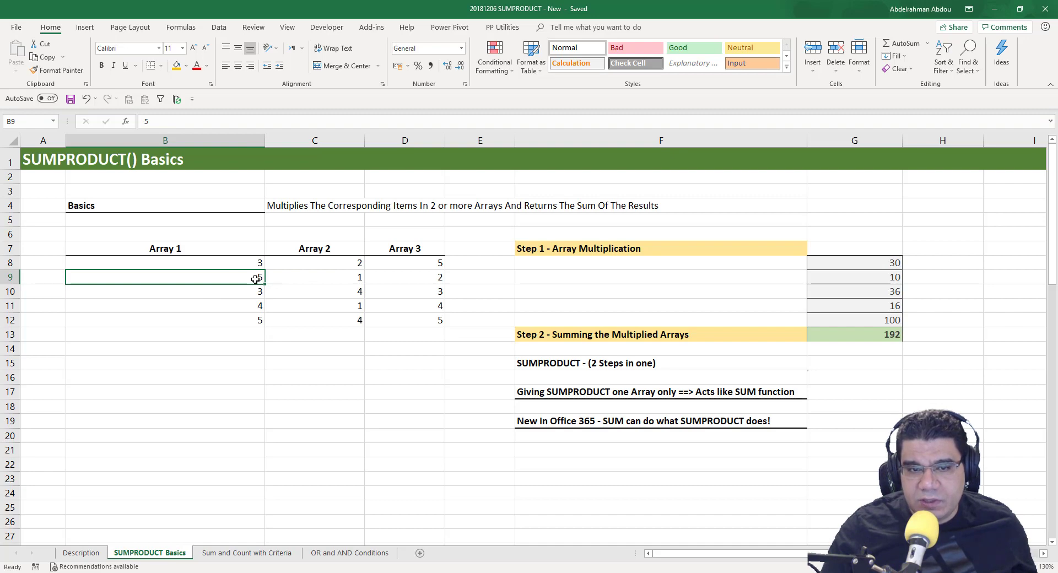
pyautogui.keyDown('ctrl'); pyautogui.click(346, 281); pyautogui.keyUp('ctrl')
pyautogui.keyDown('ctrl'); pyautogui.click(414, 280); pyautogui.keyUp('ctrl')
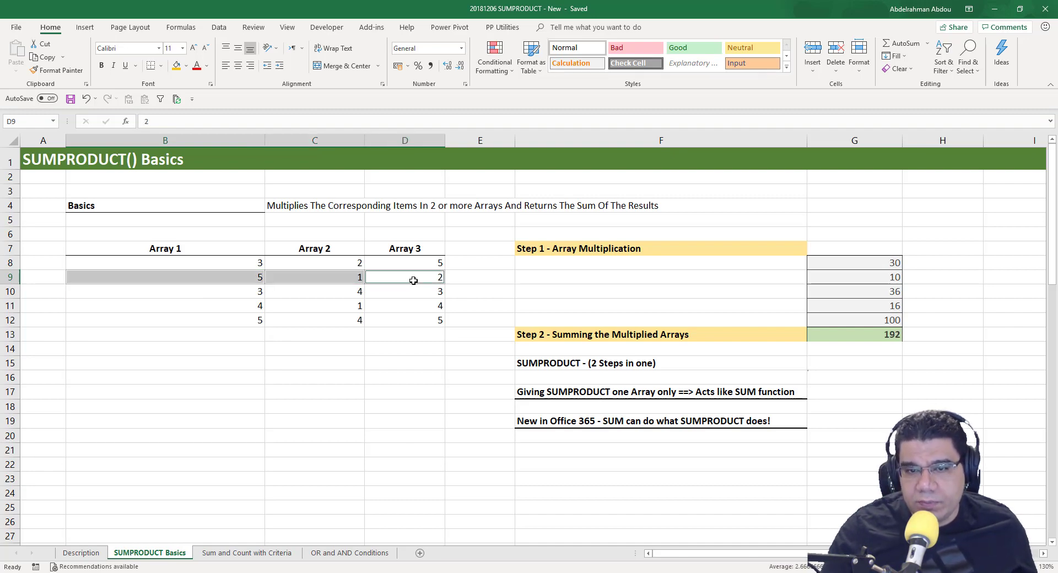
pyautogui.click(875, 276)
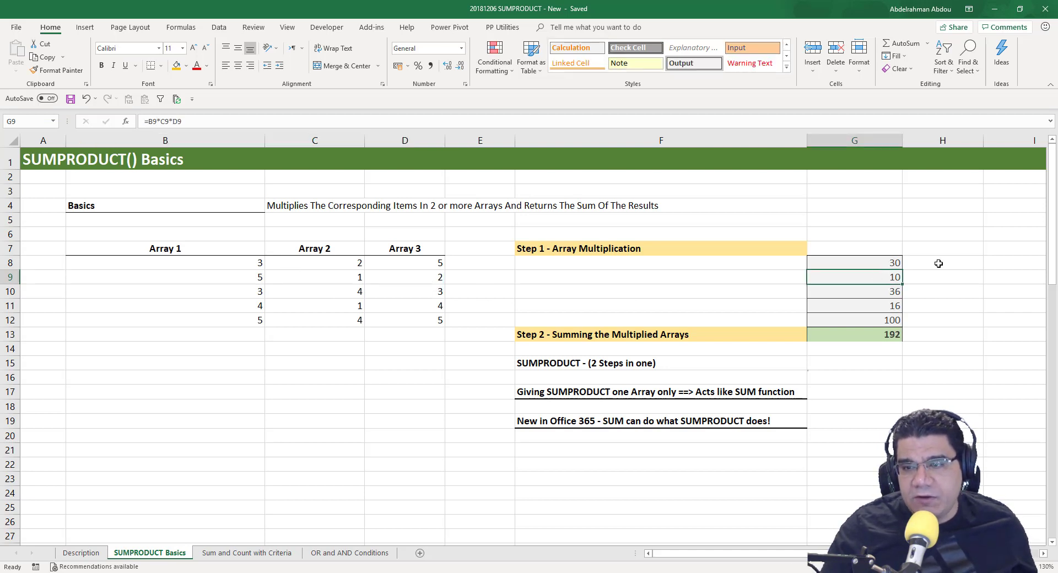
# Inspect the Step 2 formula in G13 and the multiplied values in G8:G12 that it sums.
pyautogui.click(853, 342)
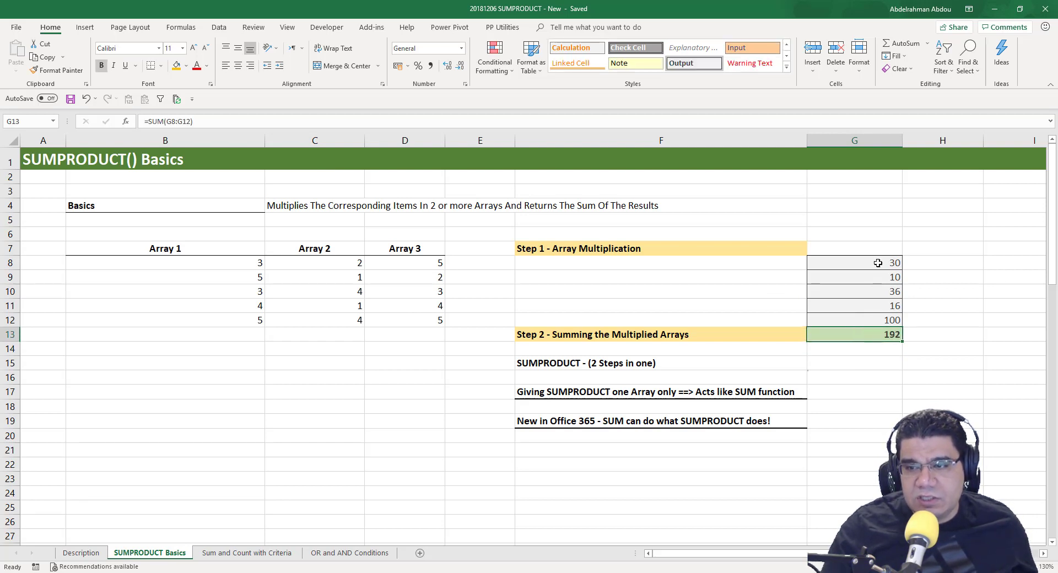
pyautogui.click(850, 263)
pyautogui.moveTo(850, 263); pyautogui.dragTo(846, 323)
pyautogui.click(849, 336)
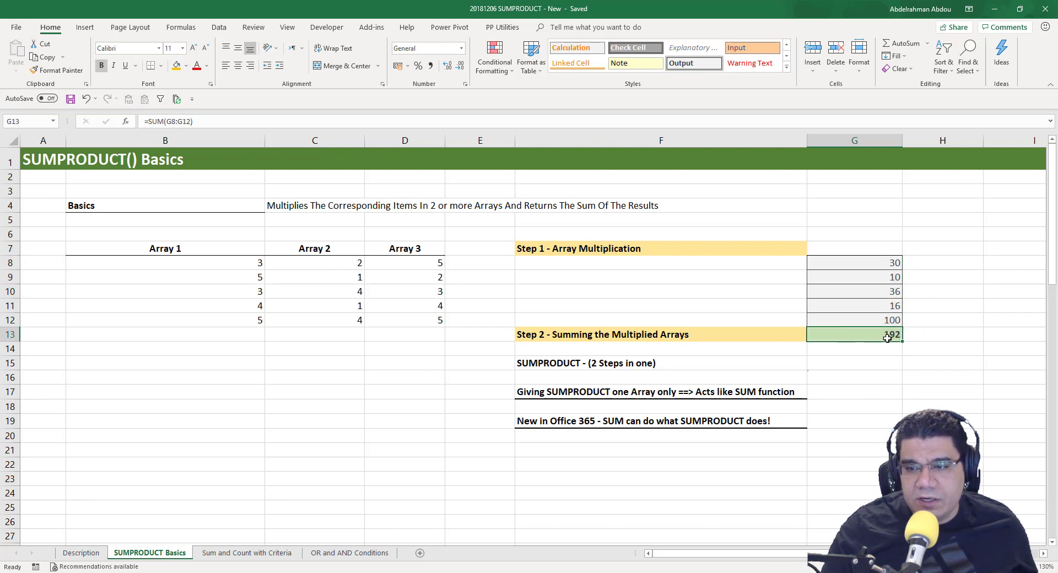
pyautogui.moveTo(889, 268); pyautogui.dragTo(891, 318)
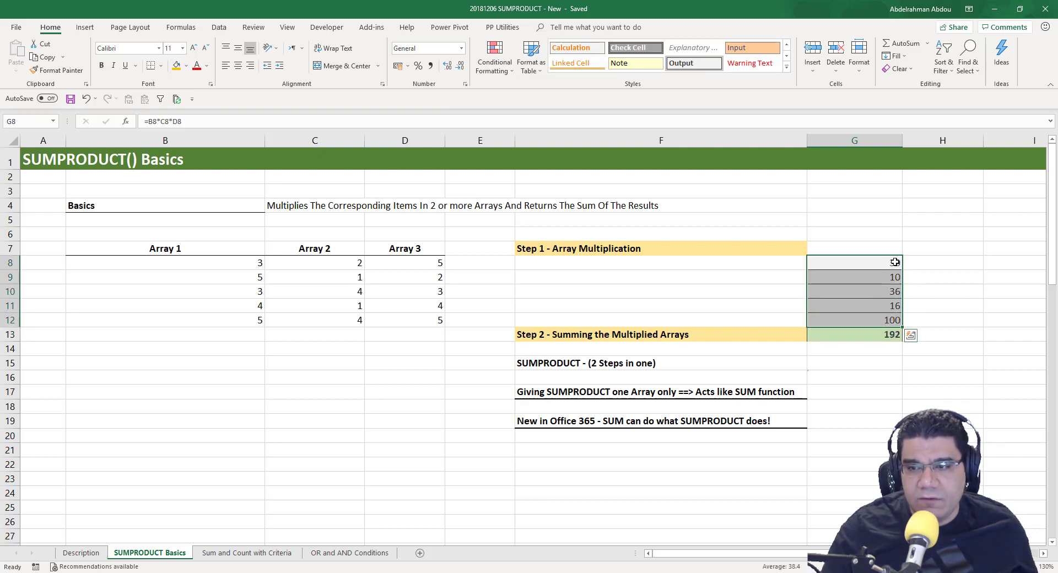
# Enter =SUMPRODUCT(B8:B12,C8:C12,D8:D12) in cell G15.
pyautogui.click(841, 361)
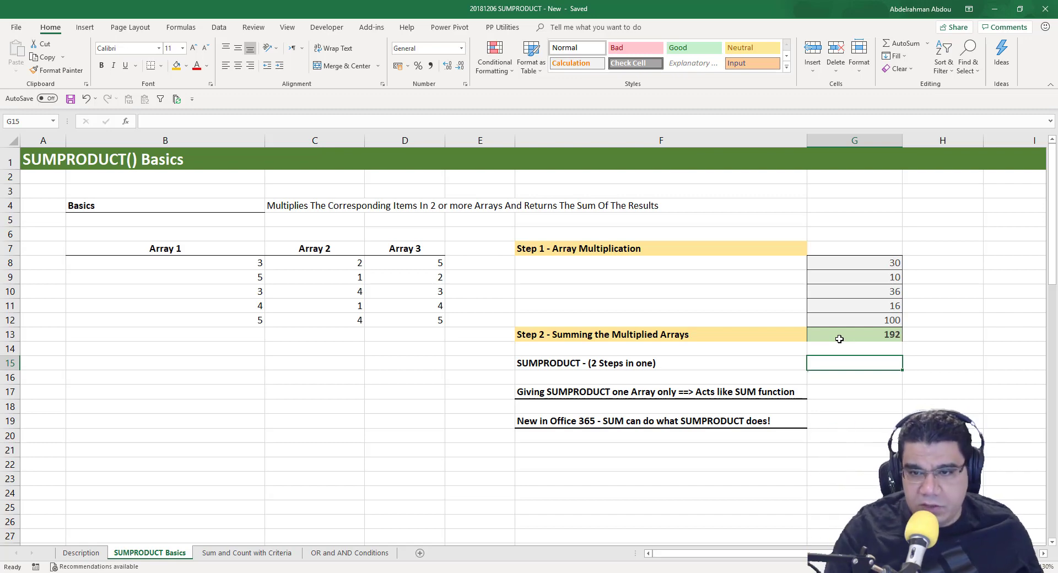
pyautogui.write('=sump')
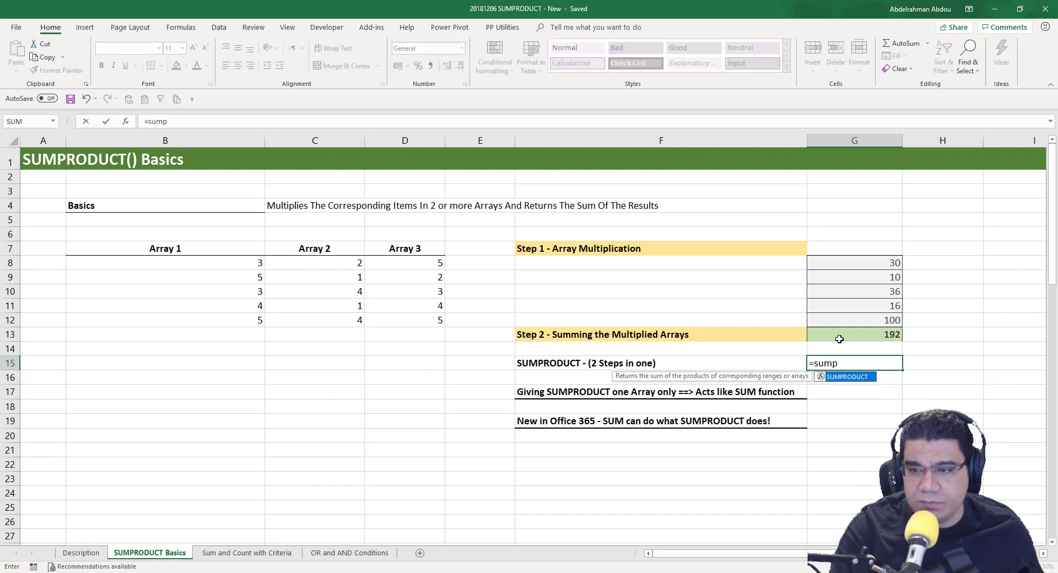
pyautogui.write('r')
pyautogui.press('Tab')
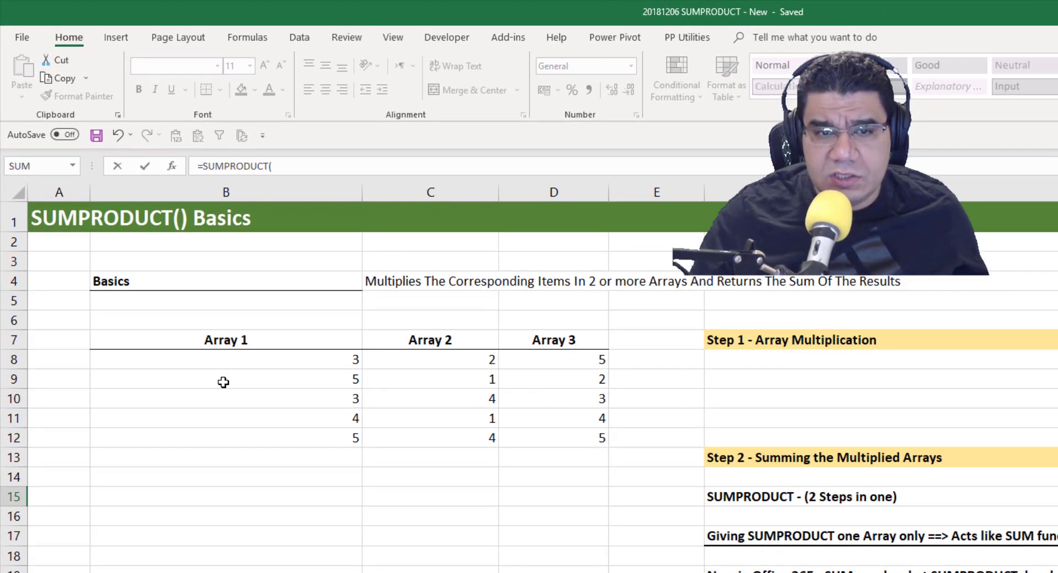
pyautogui.moveTo(217, 264); pyautogui.dragTo(213, 303)
pyautogui.moveTo(292, 416); pyautogui.dragTo(292, 432)
pyautogui.write(',')
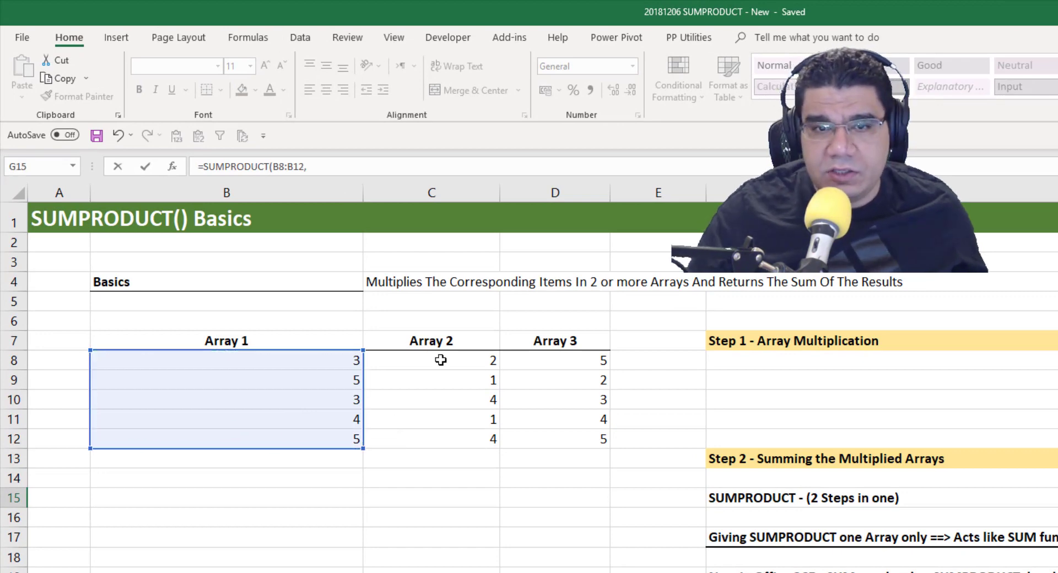
pyautogui.moveTo(439, 362); pyautogui.dragTo(434, 434)
pyautogui.write(',')
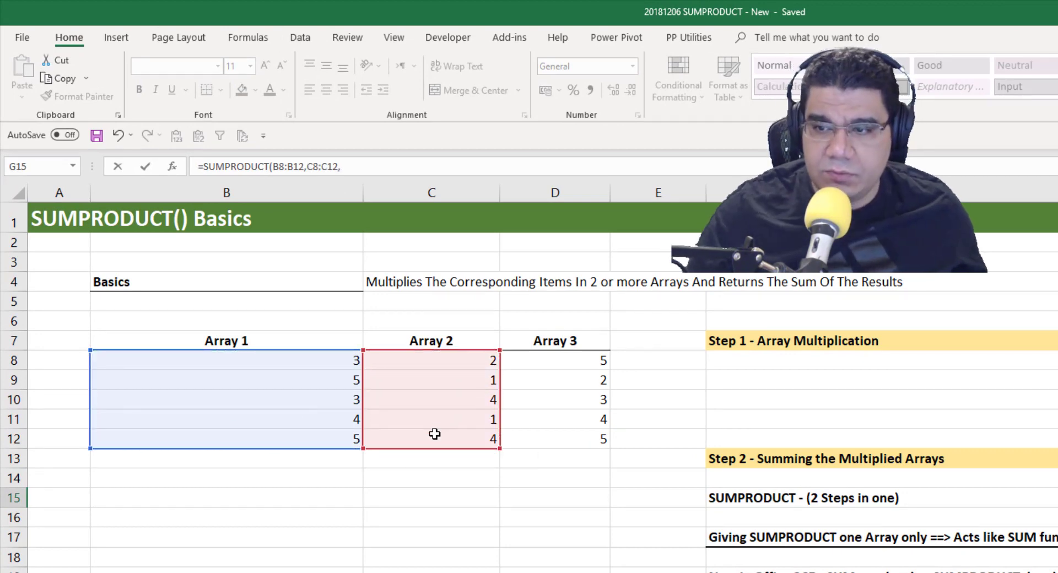
pyautogui.moveTo(556, 358); pyautogui.dragTo(548, 434)
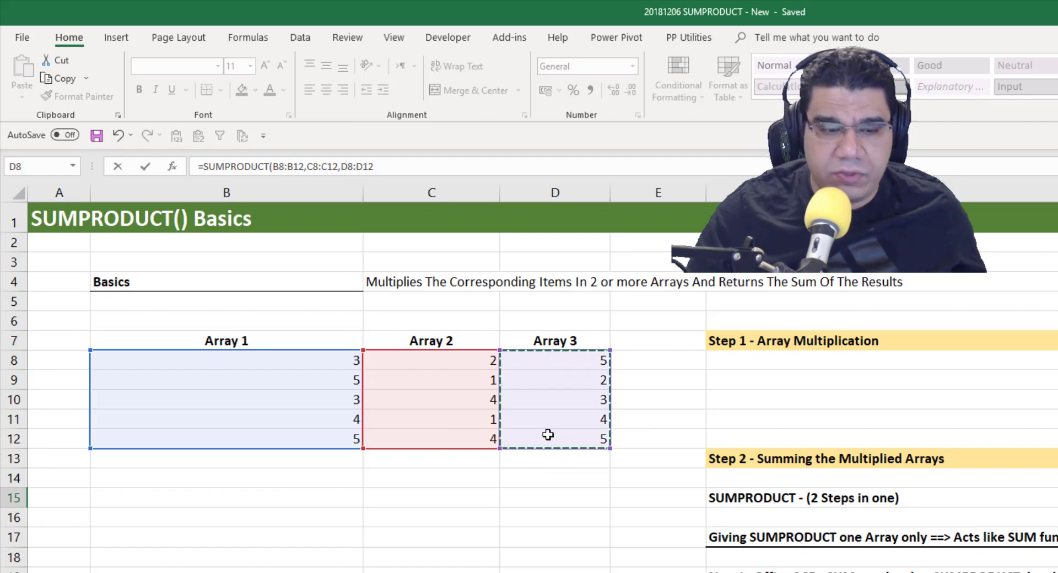
pyautogui.write(')')
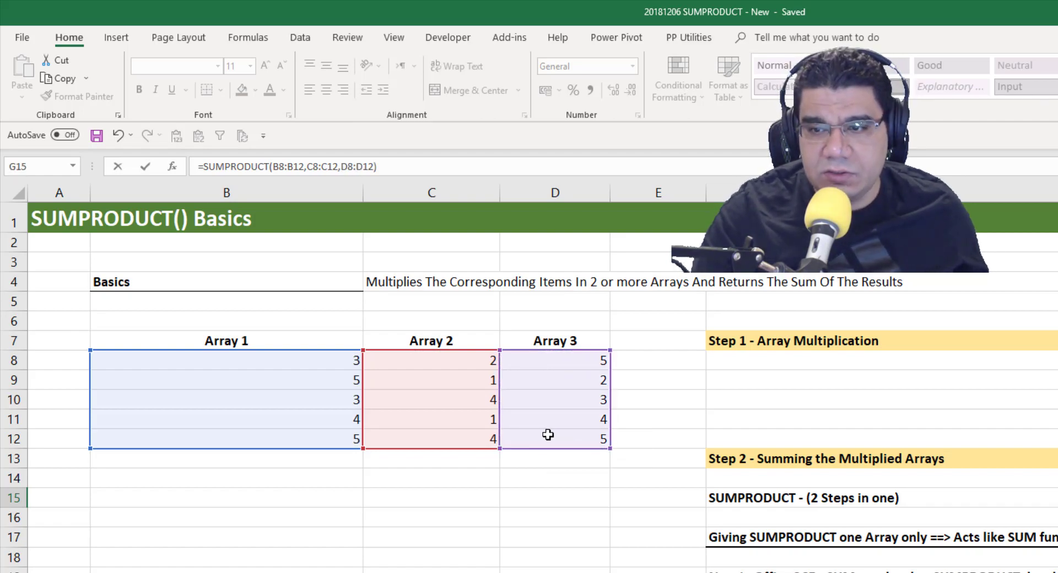
pyautogui.hotkey('ctrl', 'Return')
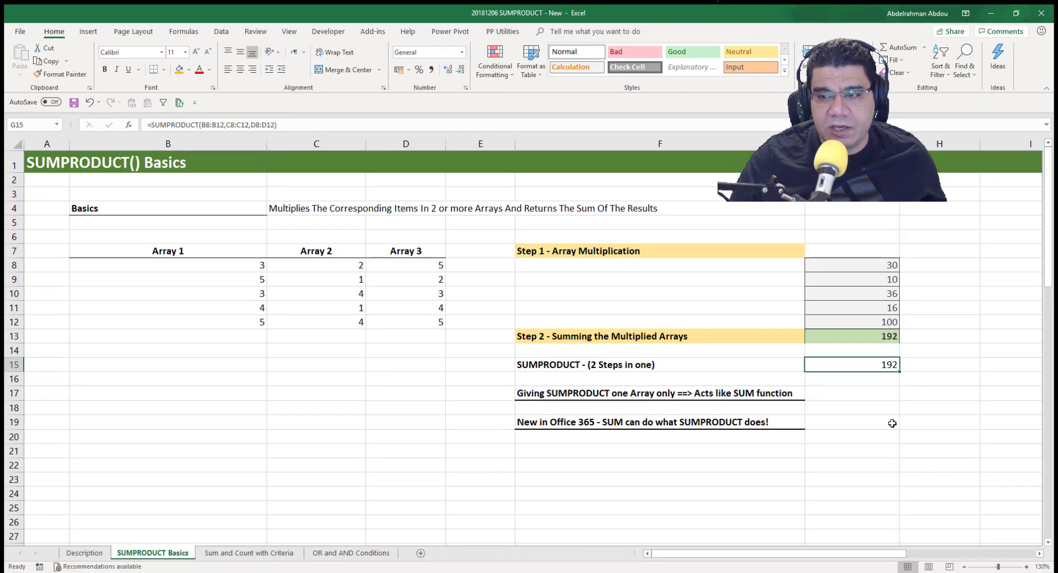
# Replace the commas between the arrays in G15 with asterisks, making the formula =SUMPRODUCT(B8:B12*C8:C12*D8:D12).
pyautogui.click(231, 127)
pyautogui.press('BackSpace')
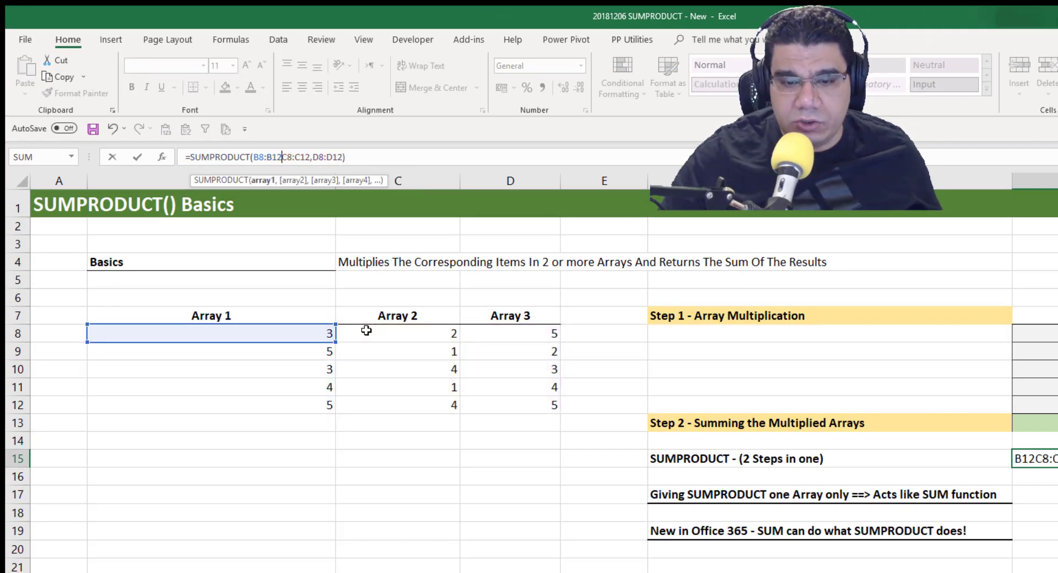
pyautogui.write('*')
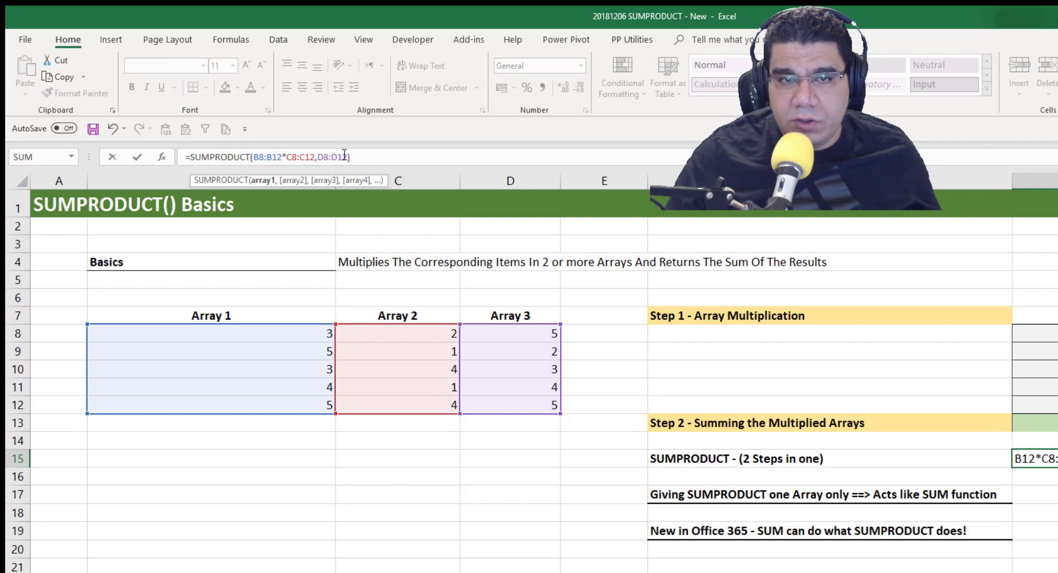
pyautogui.press('BackSpace')
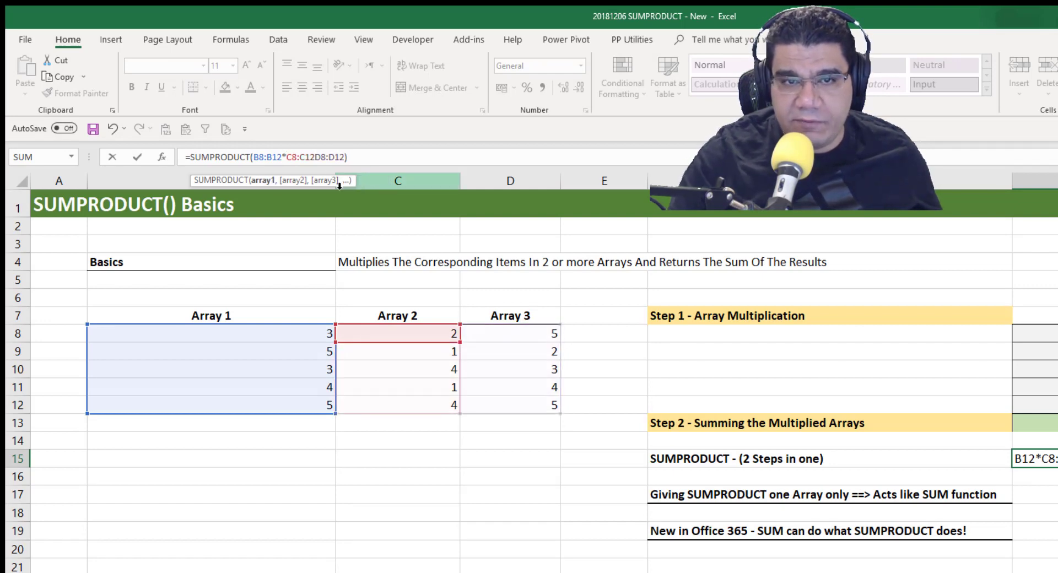
pyautogui.write('*')
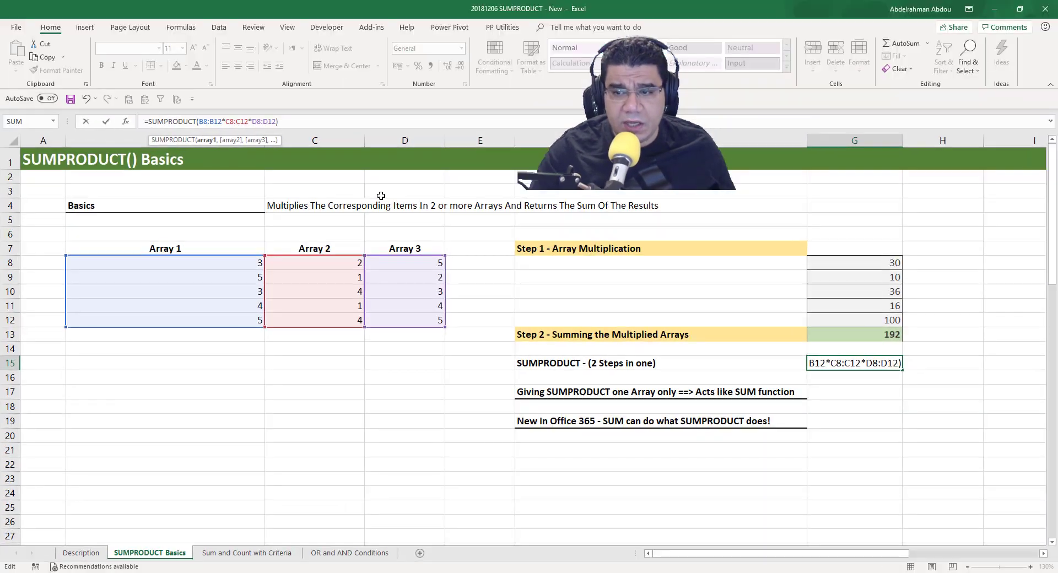
pyautogui.press('Return')
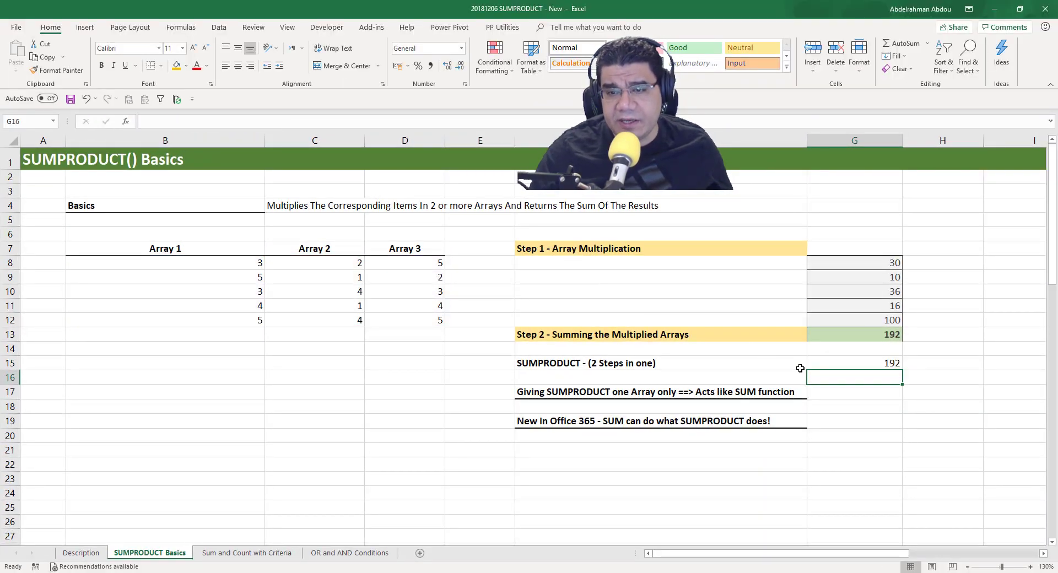
pyautogui.click(836, 364)
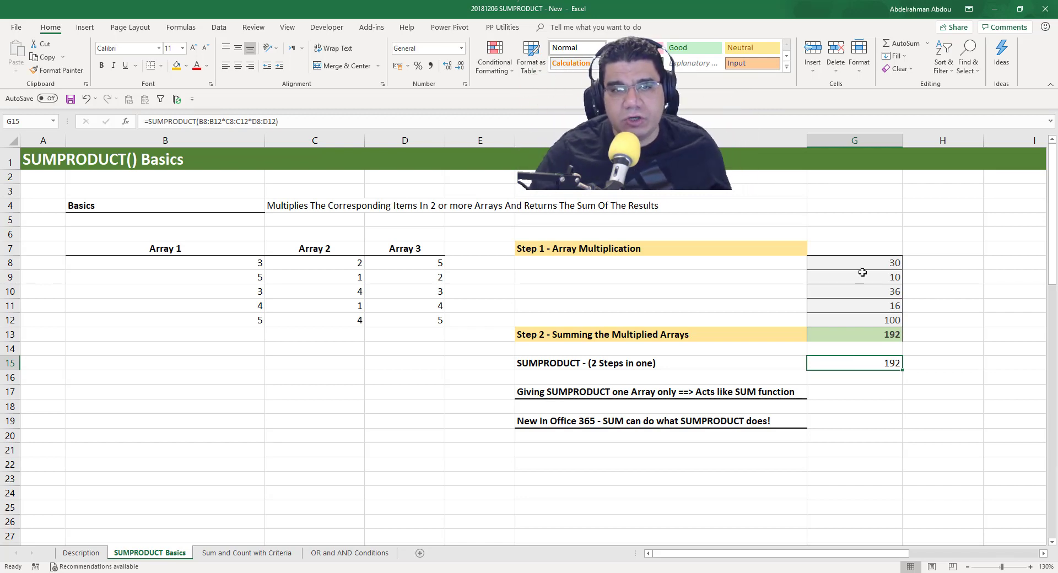
# Enter =SUMPRODUCT(B8:B12) in cell G17 and check it against the sum of the Array 1 values.
pyautogui.click(848, 392)
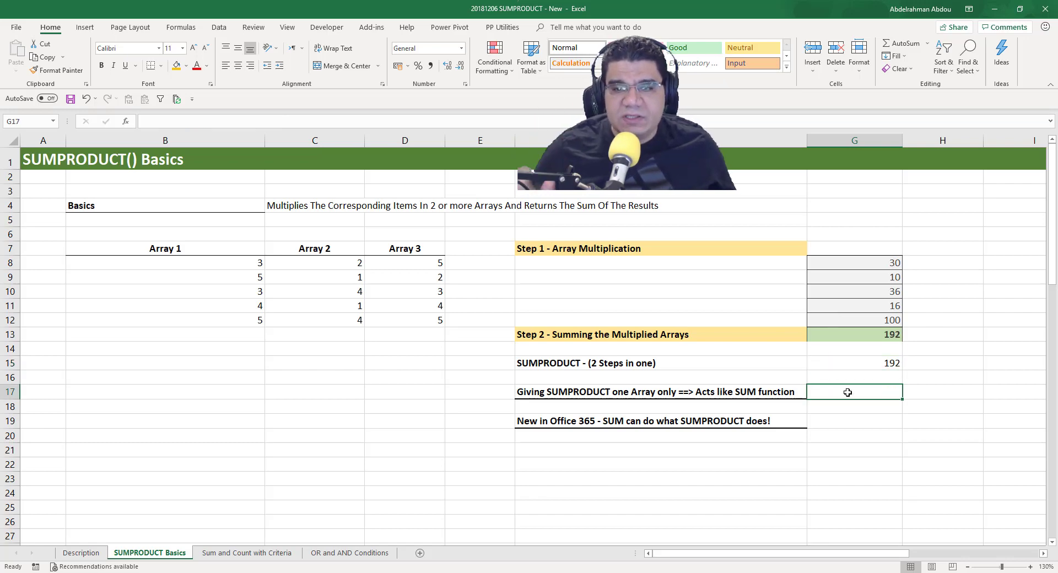
pyautogui.write('=sumprod')
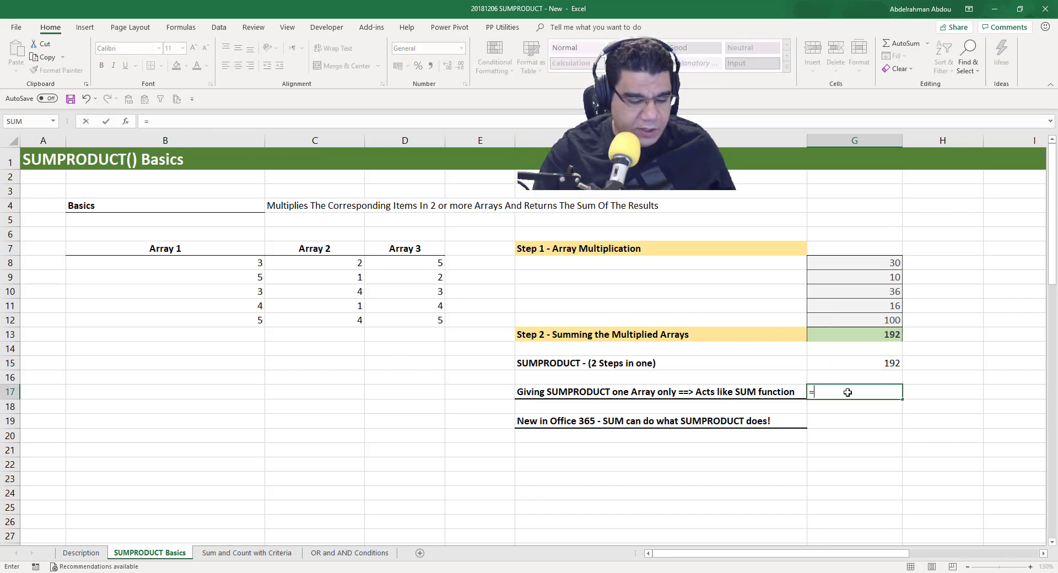
pyautogui.press('Tab')
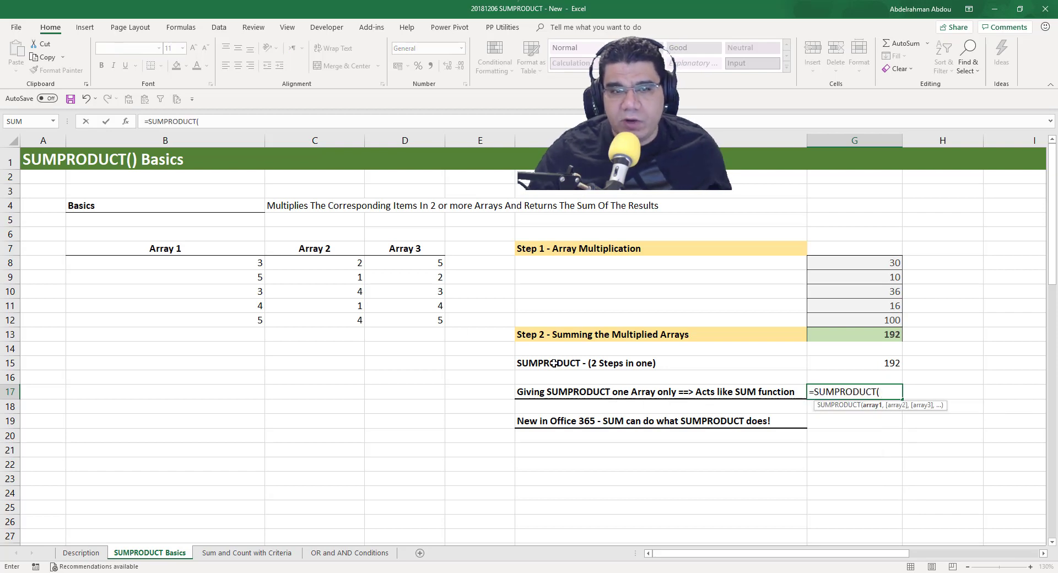
pyautogui.moveTo(217, 264); pyautogui.dragTo(213, 322)
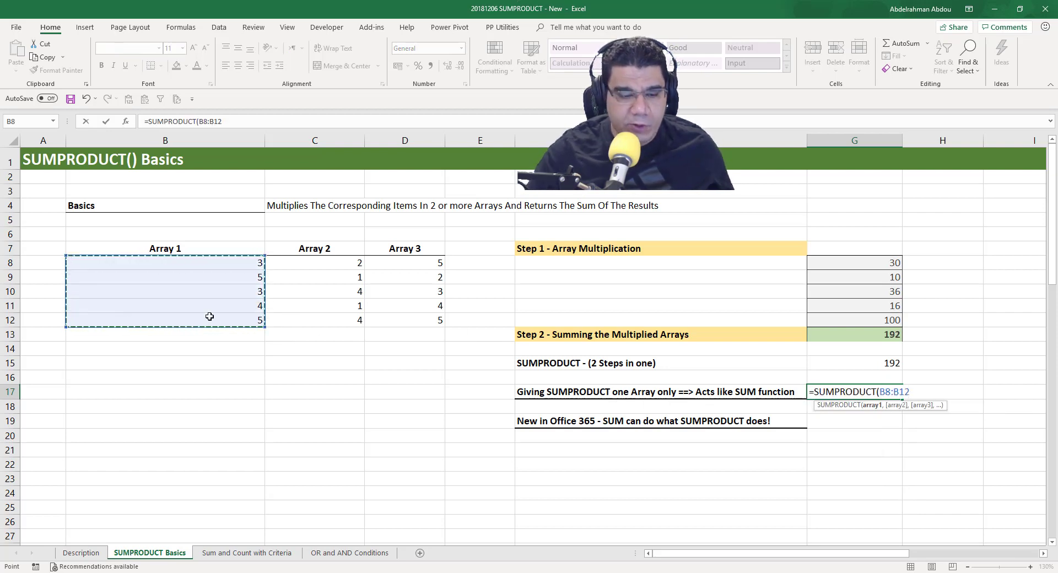
pyautogui.write(')')
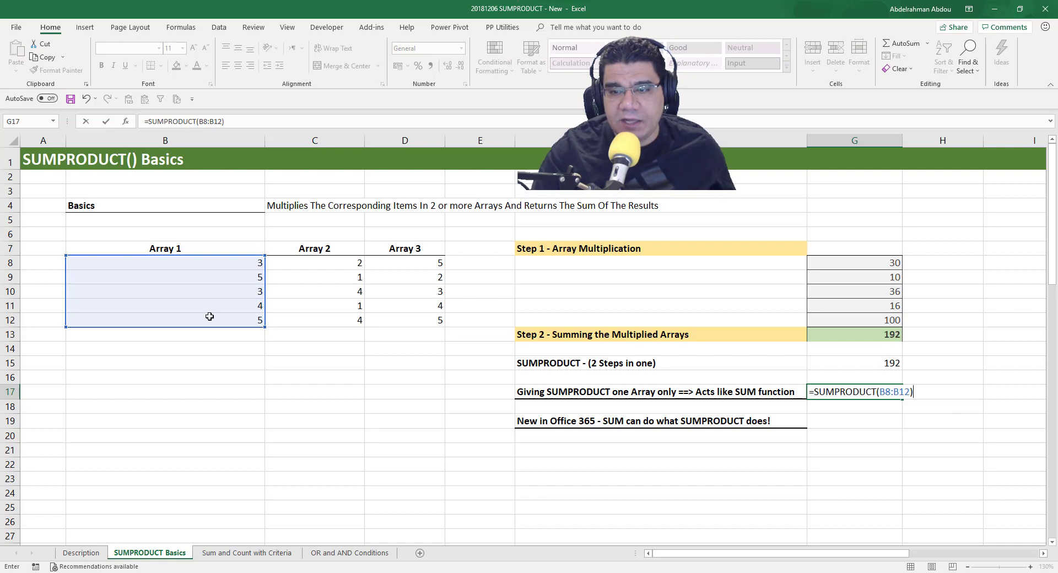
pyautogui.press('Return')
pyautogui.click(840, 391)
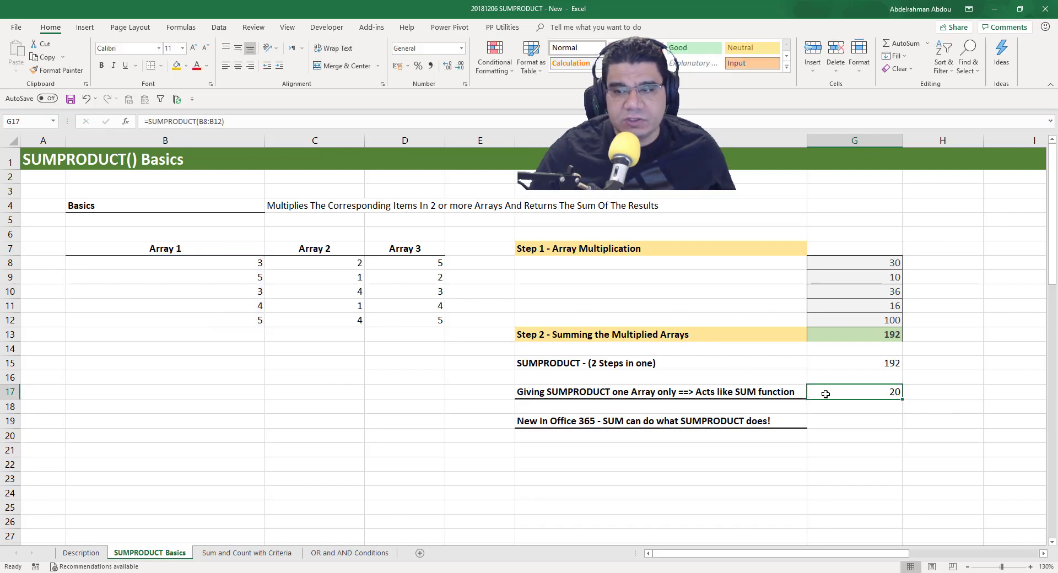
pyautogui.moveTo(206, 263); pyautogui.dragTo(196, 324)
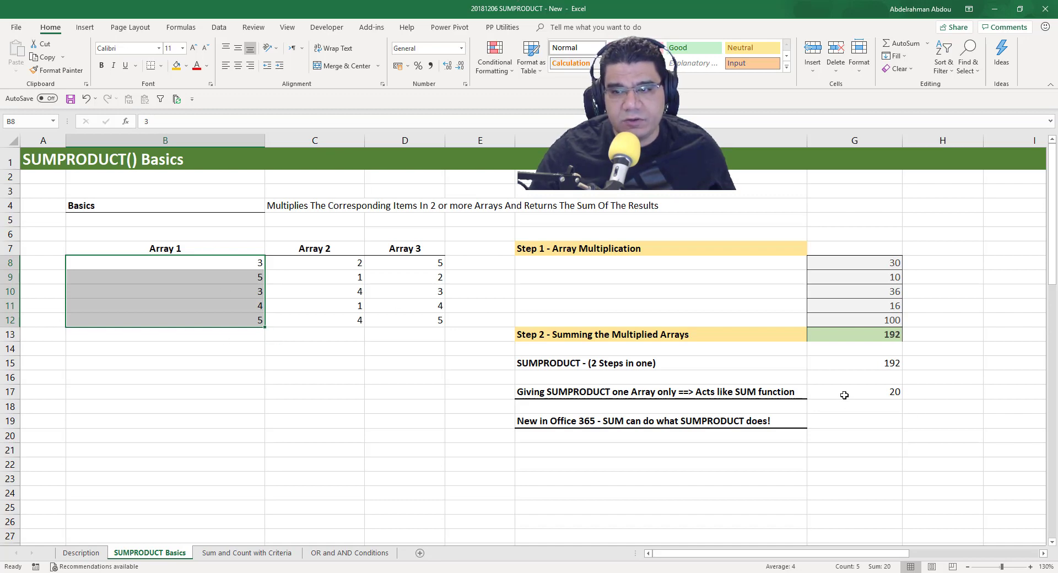
# Enter =SUM(B8:B12*C8:C12*D8:D12) in cell G19 as an array formula.
pyautogui.click(868, 397)
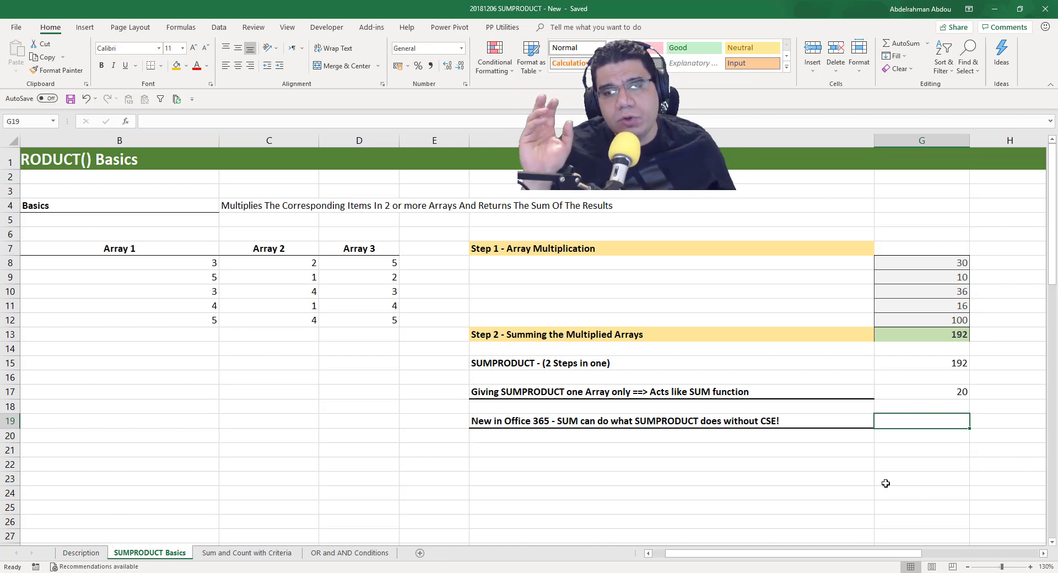
pyautogui.write('=sum')
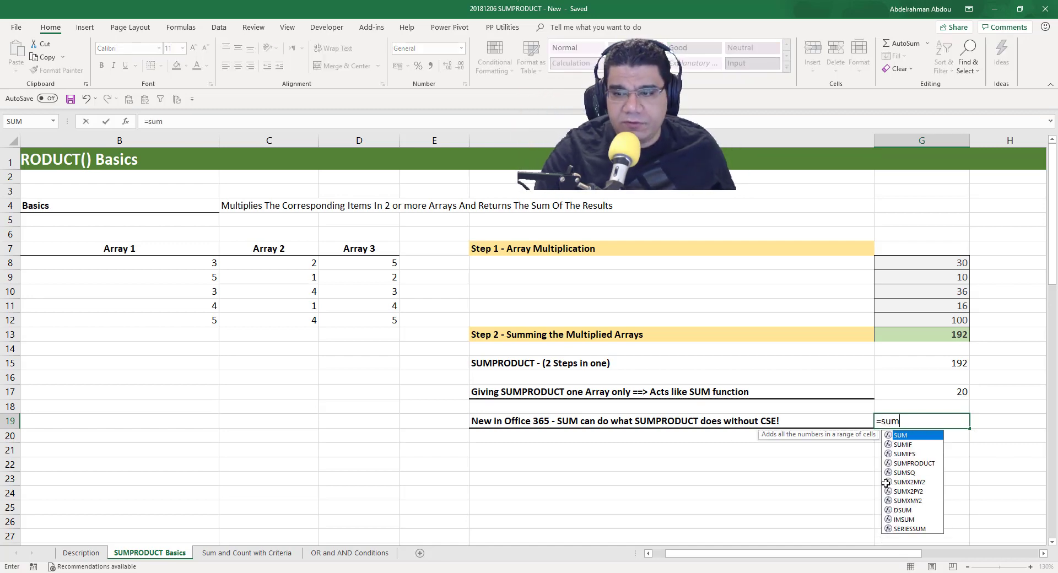
pyautogui.press('Tab')
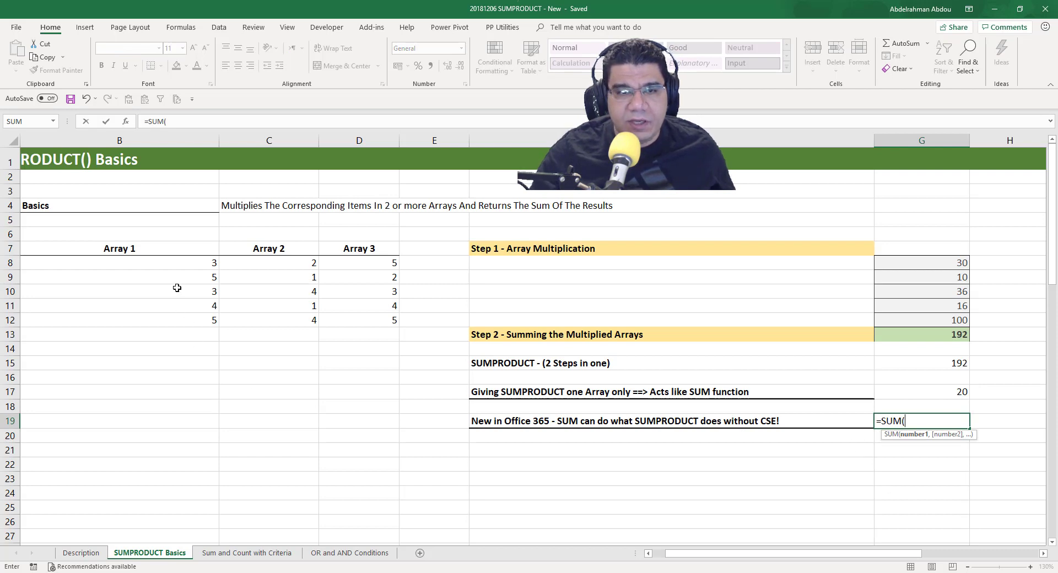
pyautogui.moveTo(193, 264); pyautogui.dragTo(178, 316)
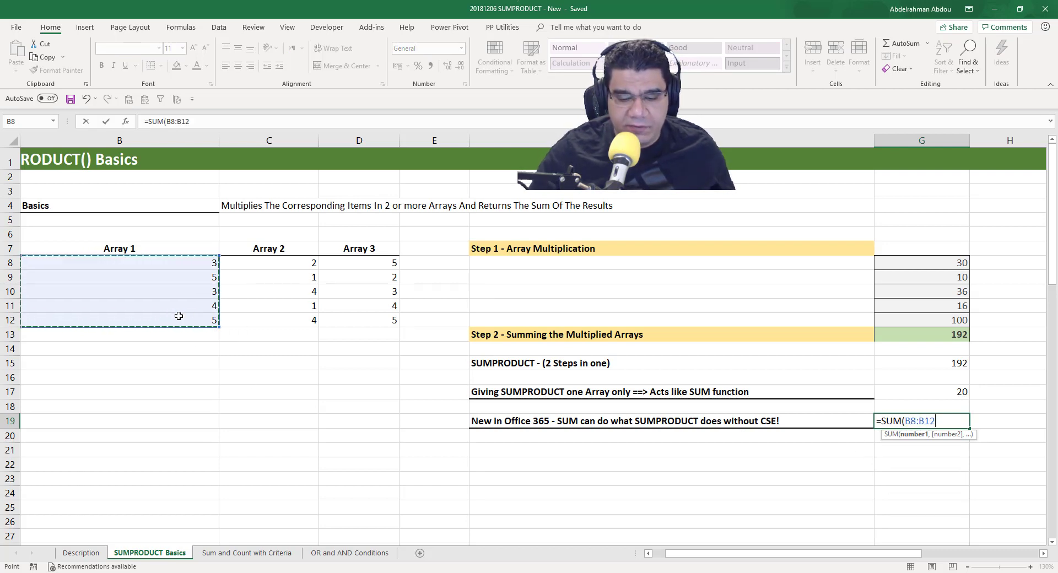
pyautogui.write('*')
pyautogui.moveTo(277, 267); pyautogui.dragTo(268, 315)
pyautogui.write('*')
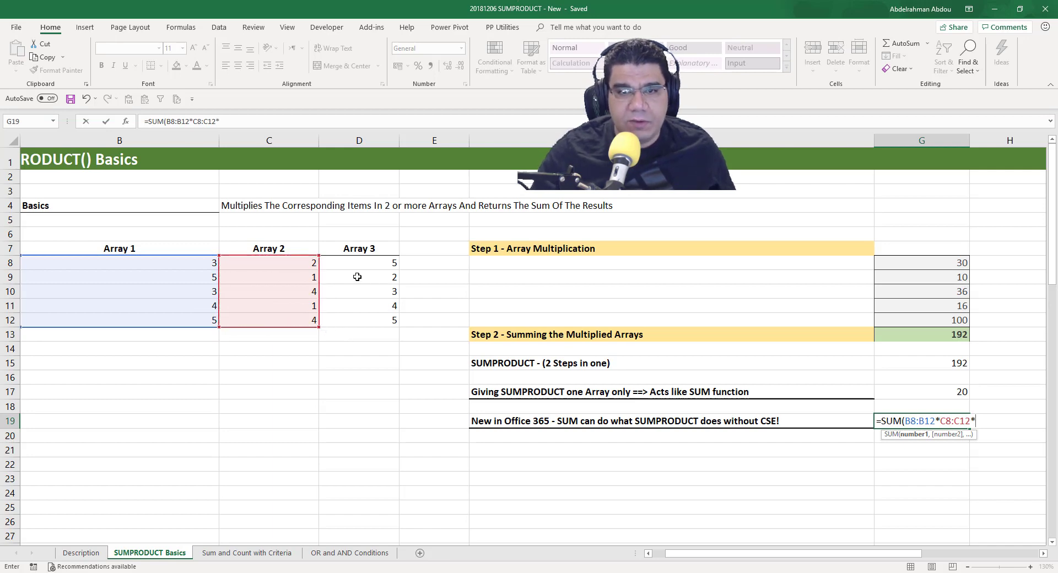
pyautogui.moveTo(369, 267); pyautogui.dragTo(376, 311)
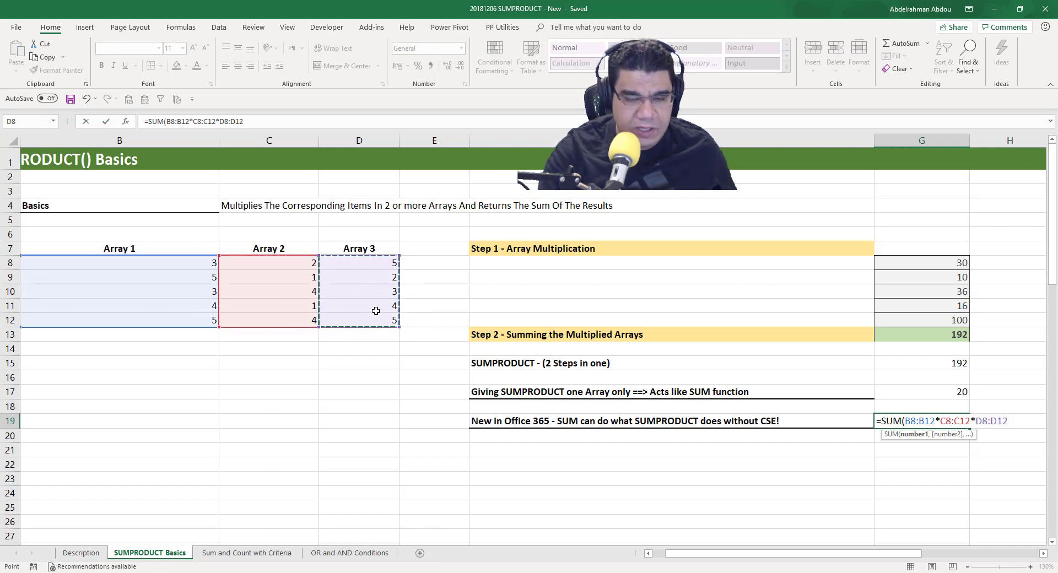
pyautogui.write(')')
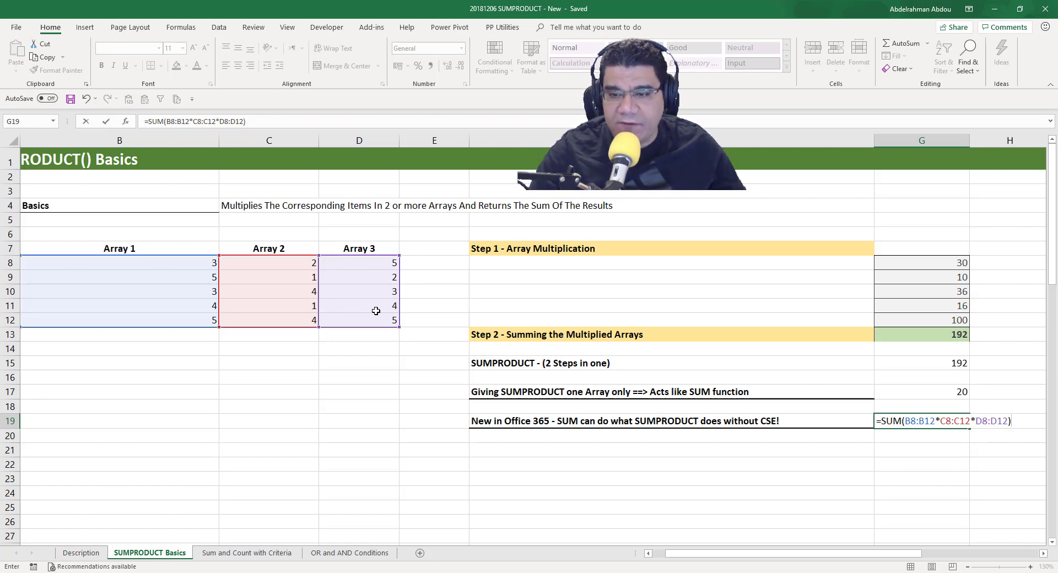
pyautogui.hotkey('ctrl', 'shift', 'Return')
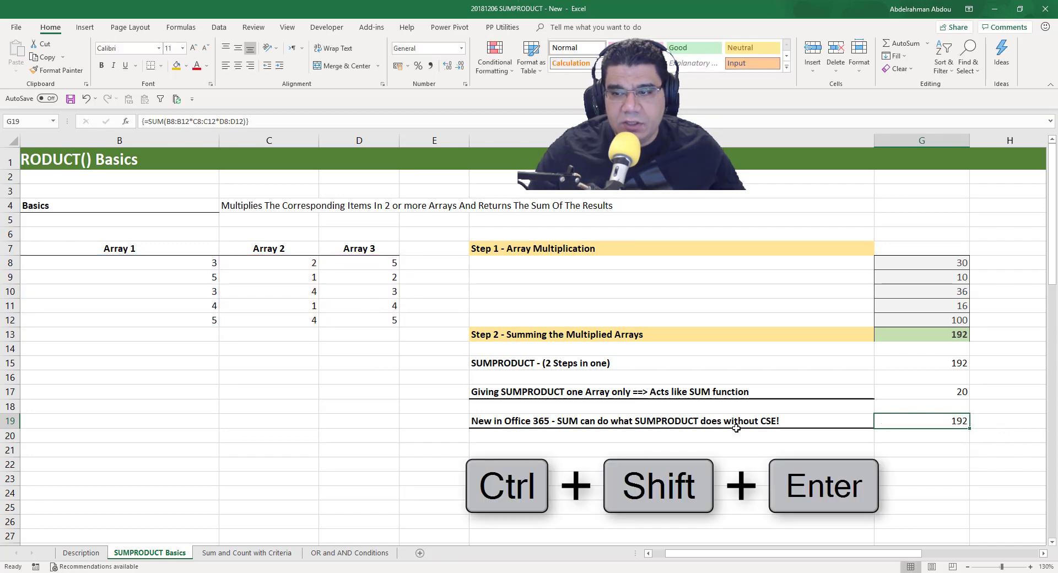
# Compare the formulas in G15 and G19, and re-enter the SUM formula in G19 as a regular, non-array formula.
pyautogui.click(947, 362)
pyautogui.click(937, 424)
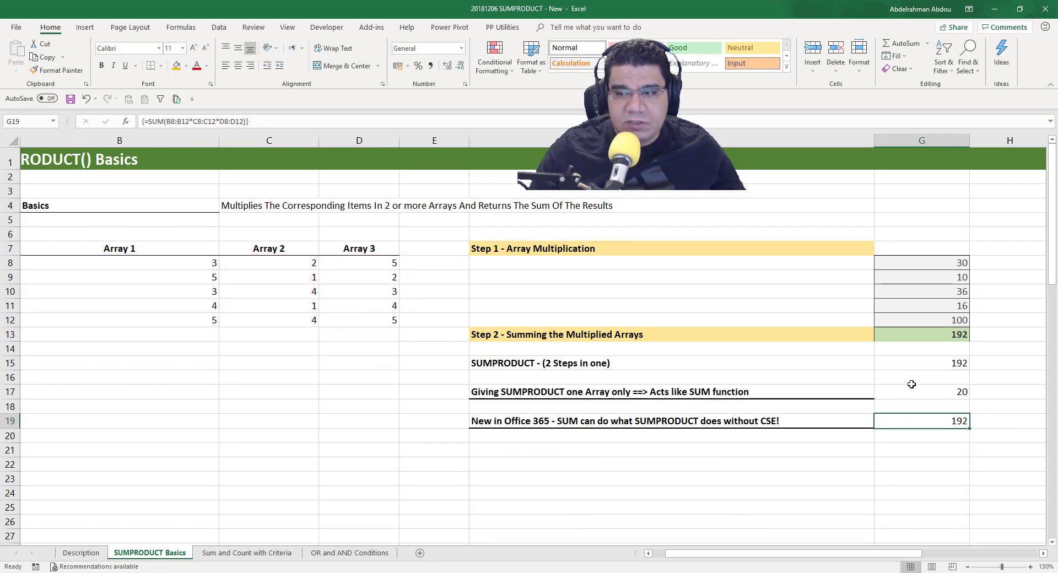
pyautogui.click(932, 363)
pyautogui.click(925, 423)
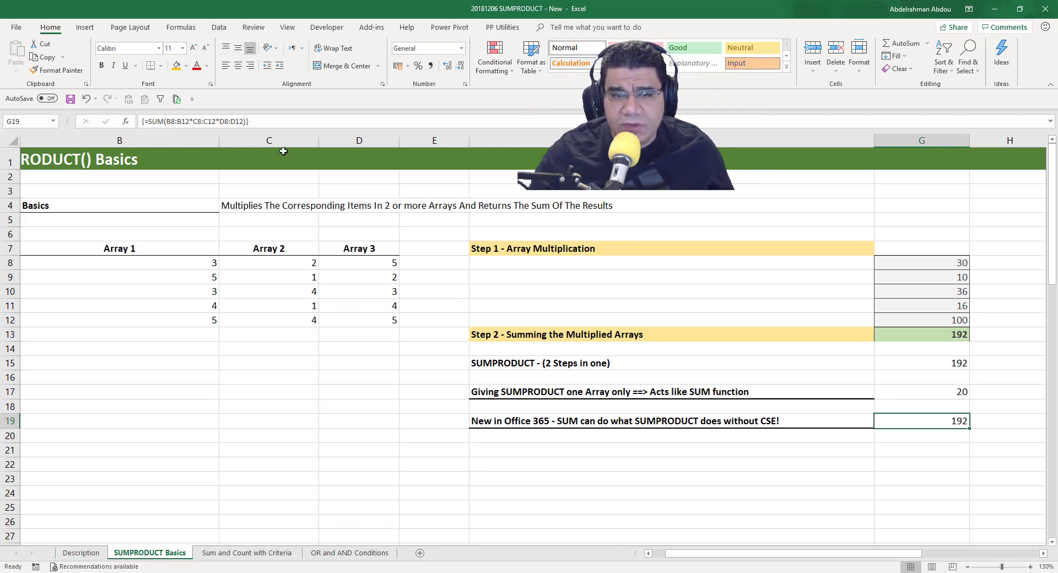
pyautogui.click(289, 126)
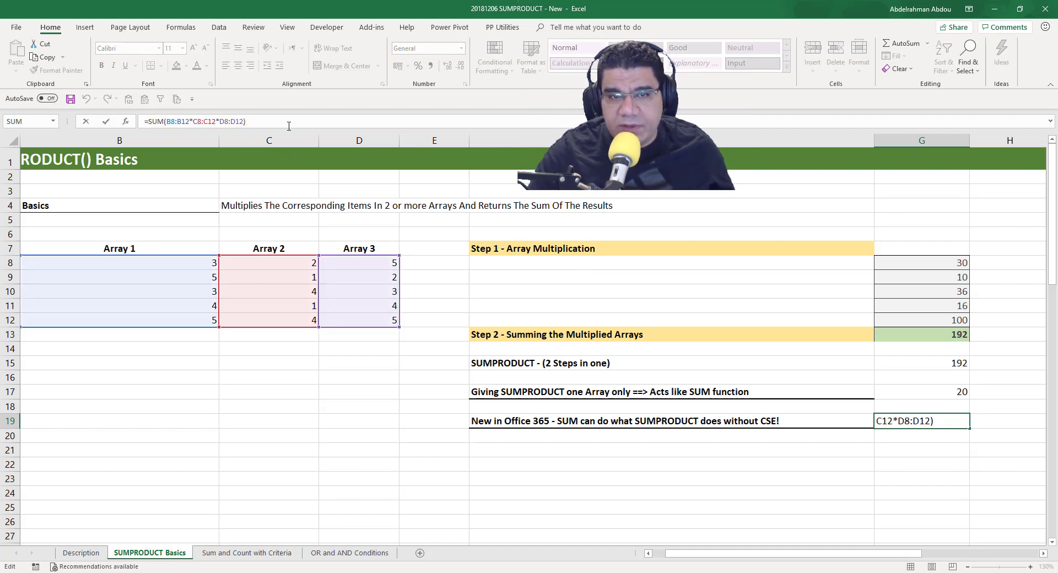
pyautogui.press('Return')
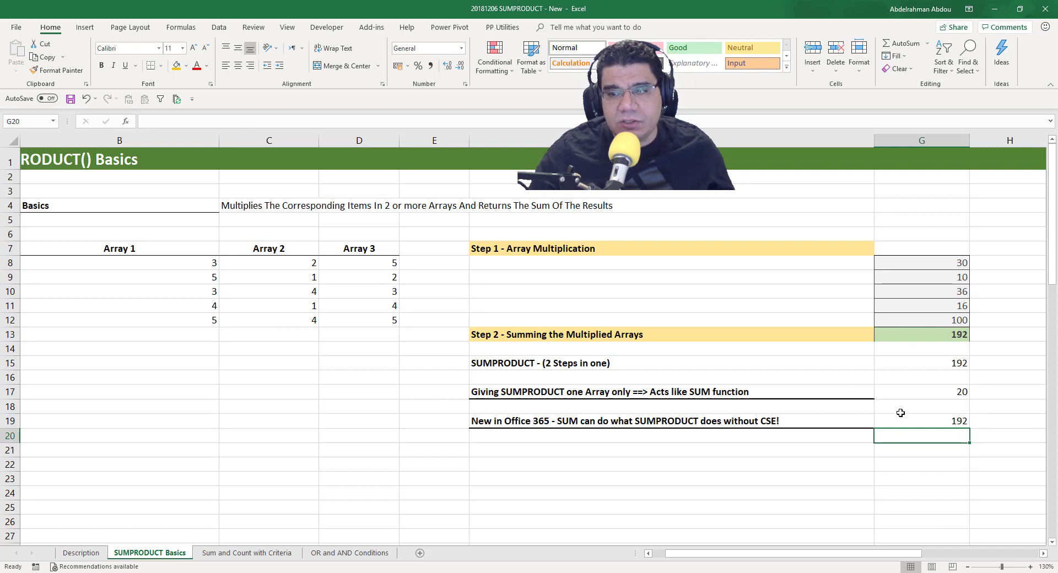
pyautogui.click(913, 424)
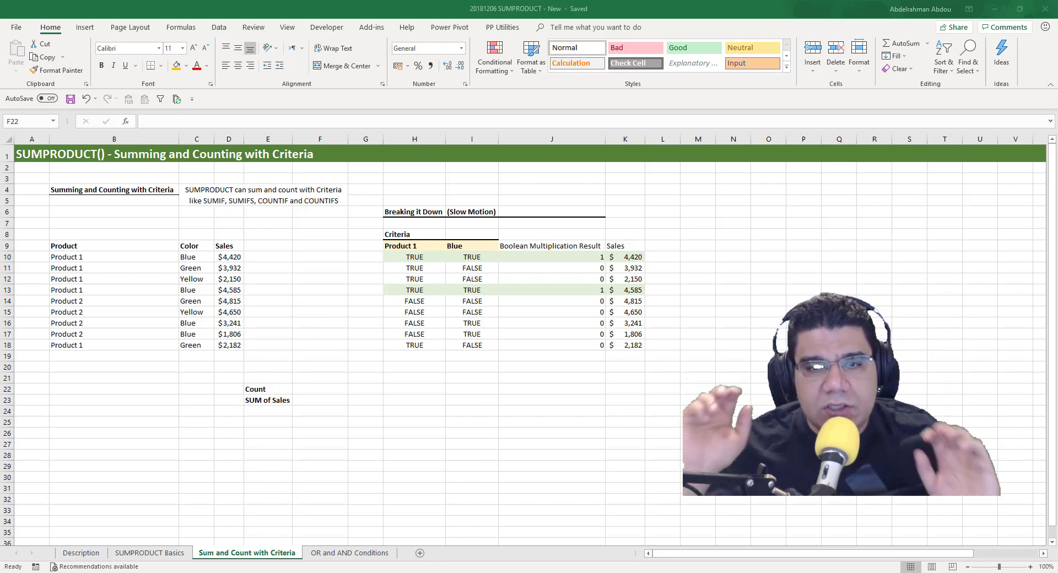
# Check the criteria in H9 and I9, and start a SUMPRODUCT formula in the Count cell F22 with the condition B10:B18=$H$9.
pyautogui.hotkey('alt', 'Tab')
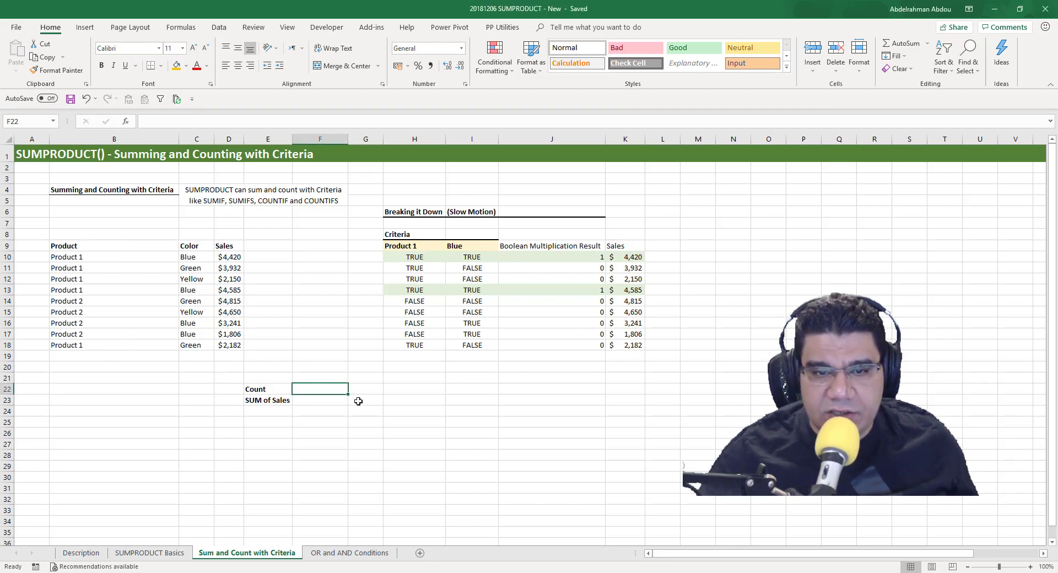
pyautogui.click(398, 246)
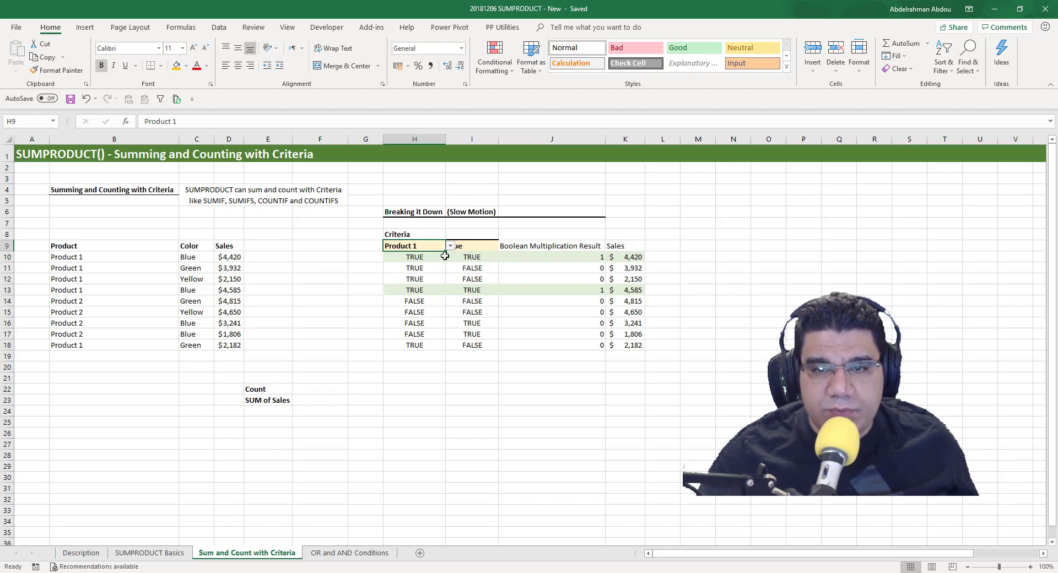
pyautogui.click(474, 247)
pyautogui.click(331, 390)
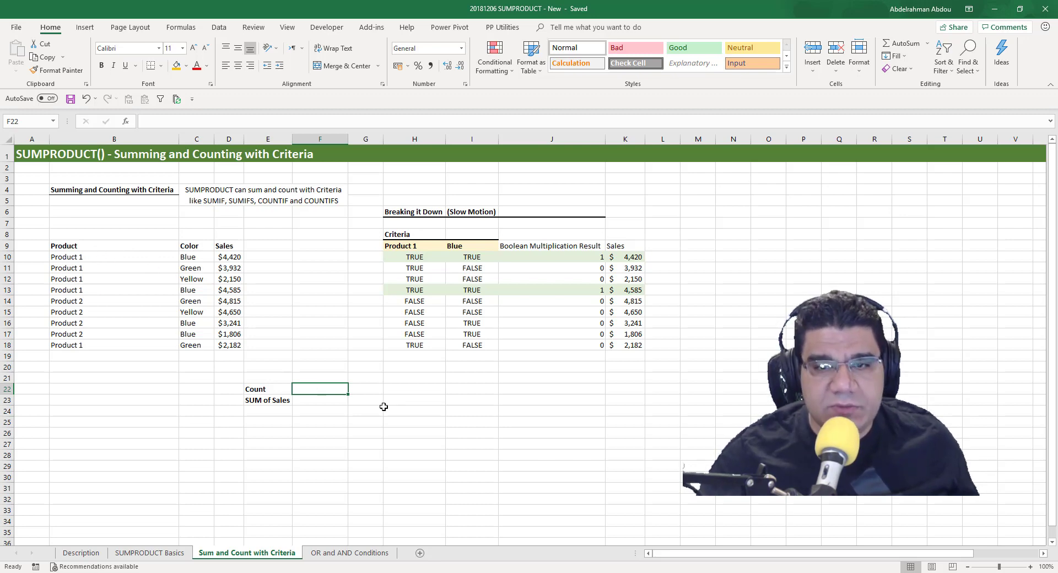
pyautogui.write('=sumprod')
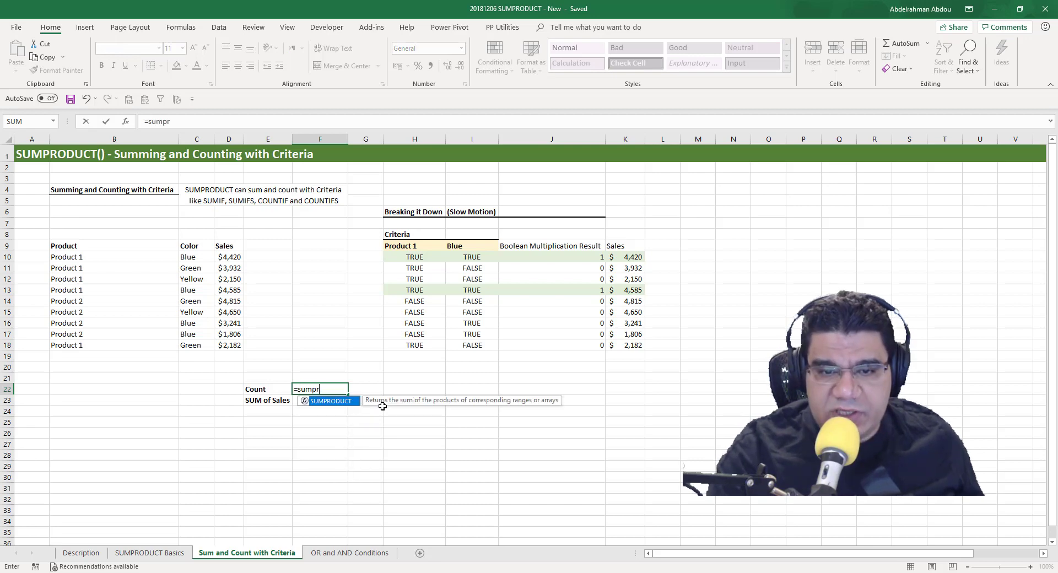
pyautogui.press('Tab')
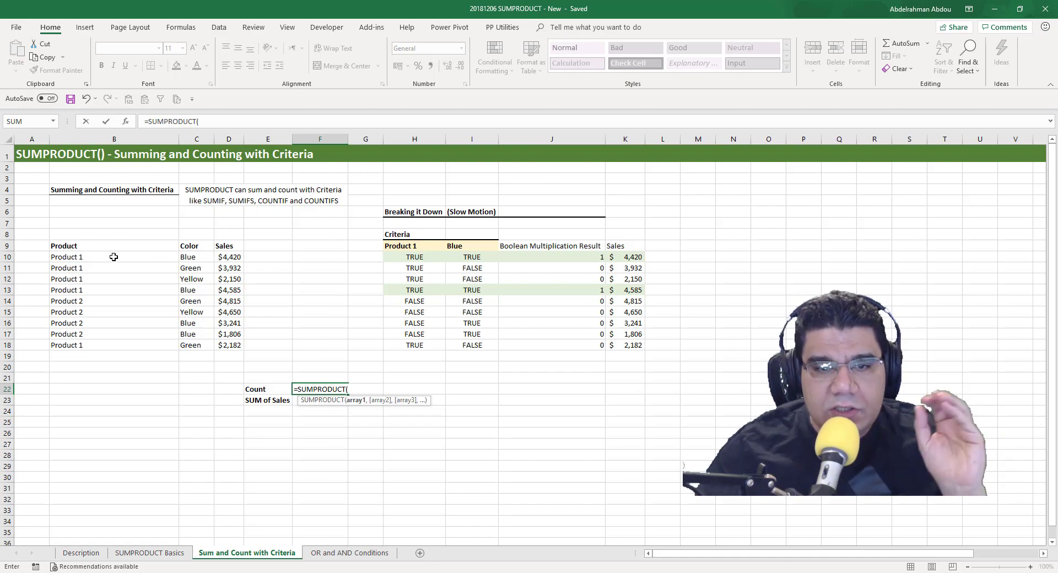
pyautogui.moveTo(114, 256); pyautogui.dragTo(105, 361)
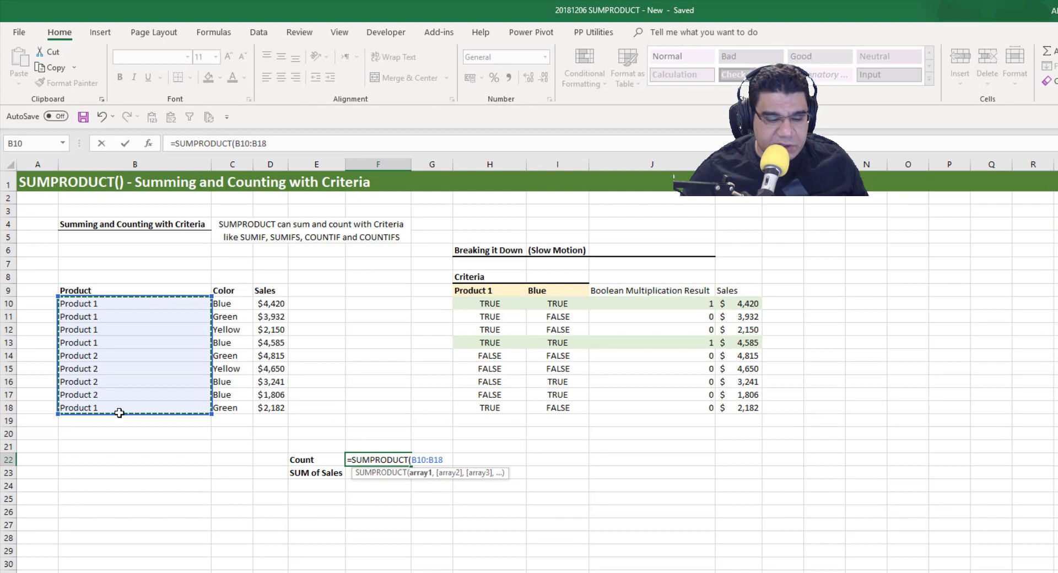
pyautogui.write('=')
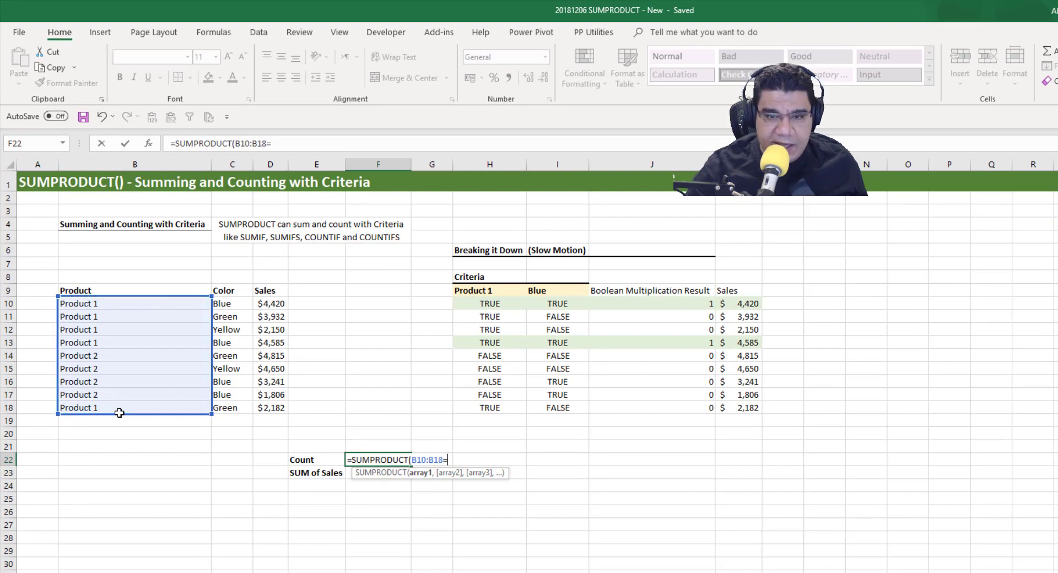
pyautogui.click(476, 291)
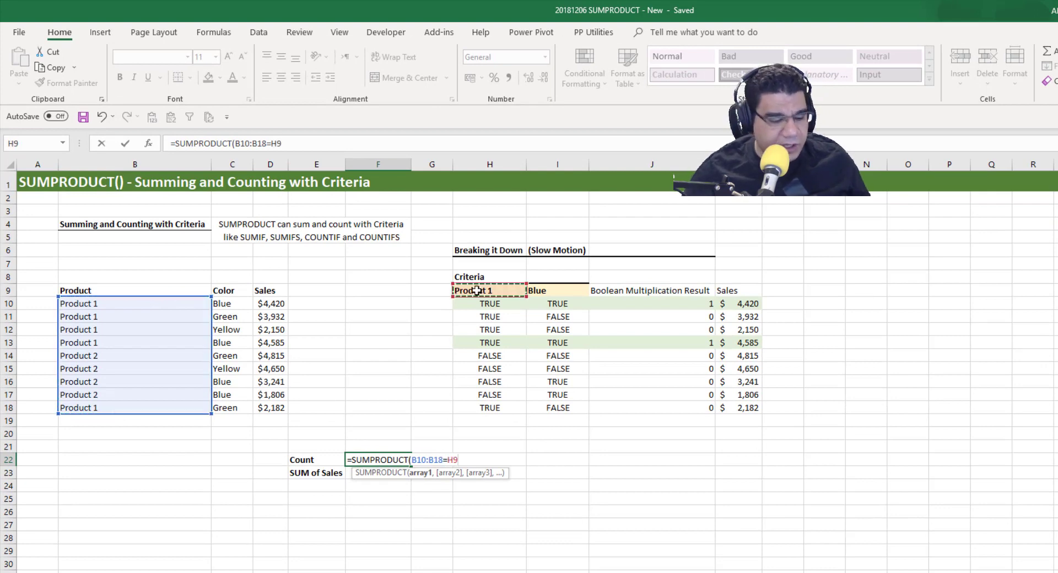
pyautogui.press('F4')
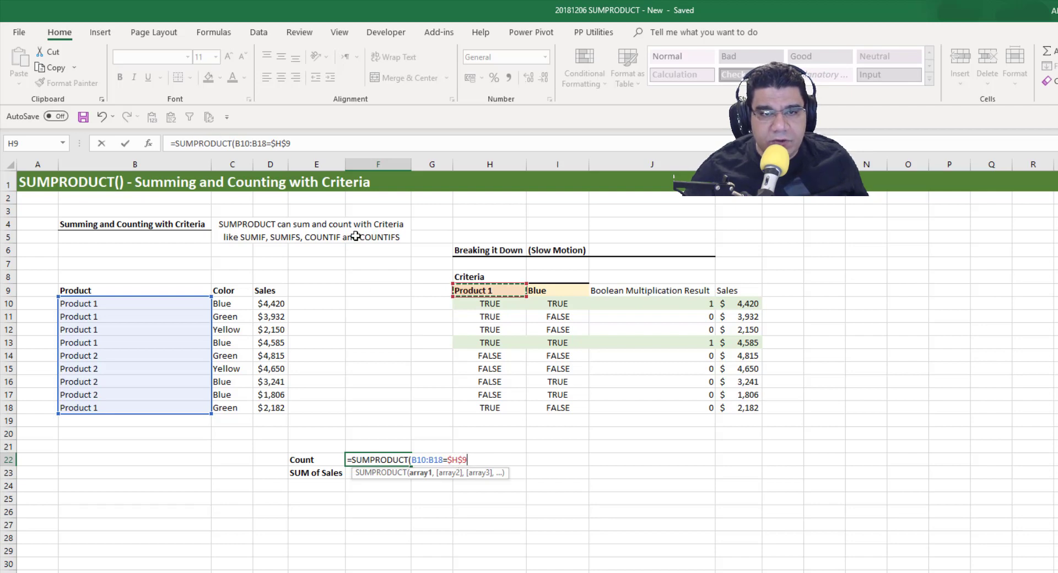
# Enclose the B10:B18=$H$9 condition in the F22 formula in its own parentheses.
pyautogui.click(239, 144)
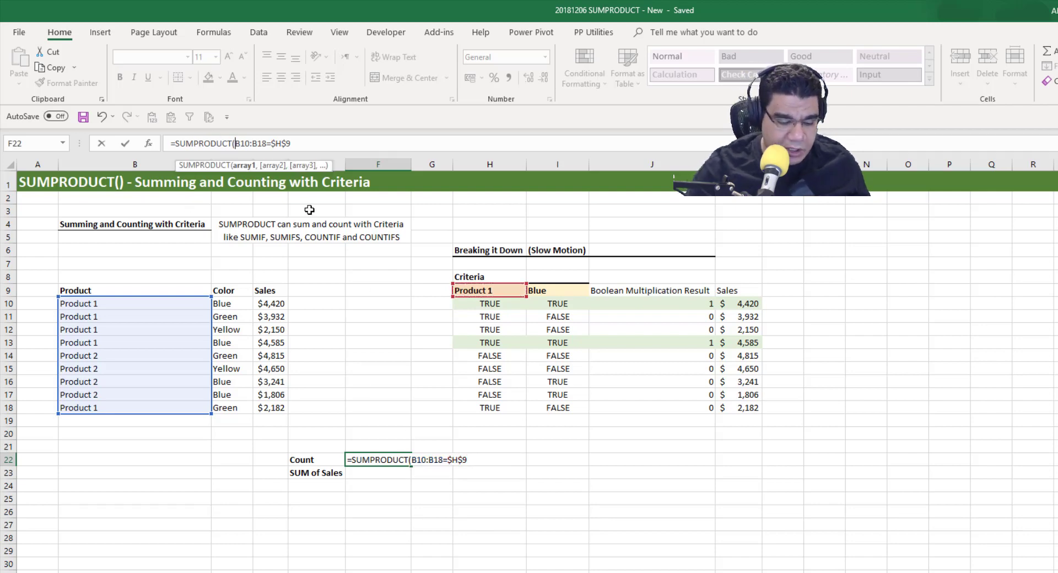
pyautogui.write('(')
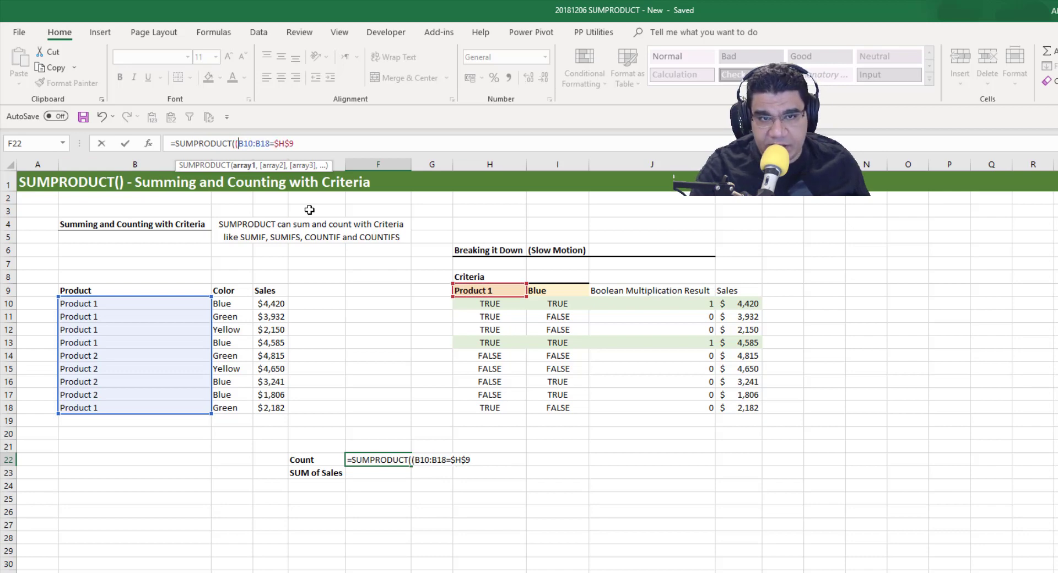
pyautogui.click(322, 144)
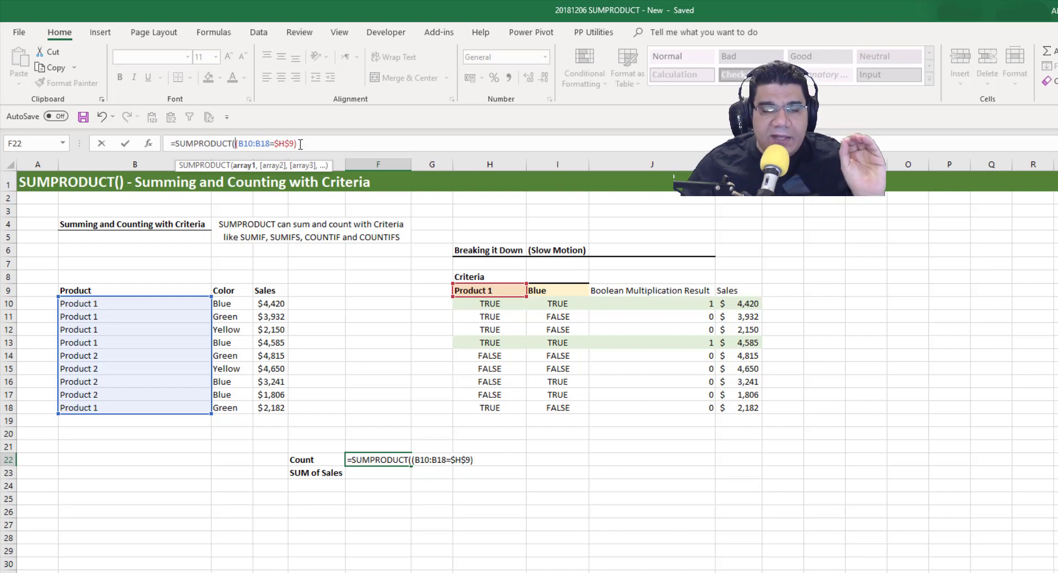
# Evaluate the (B10:B18=$H$9) part of the F22 formula in place to examine its array, and restore the condition.
pyautogui.moveTo(307, 144); pyautogui.dragTo(238, 144)
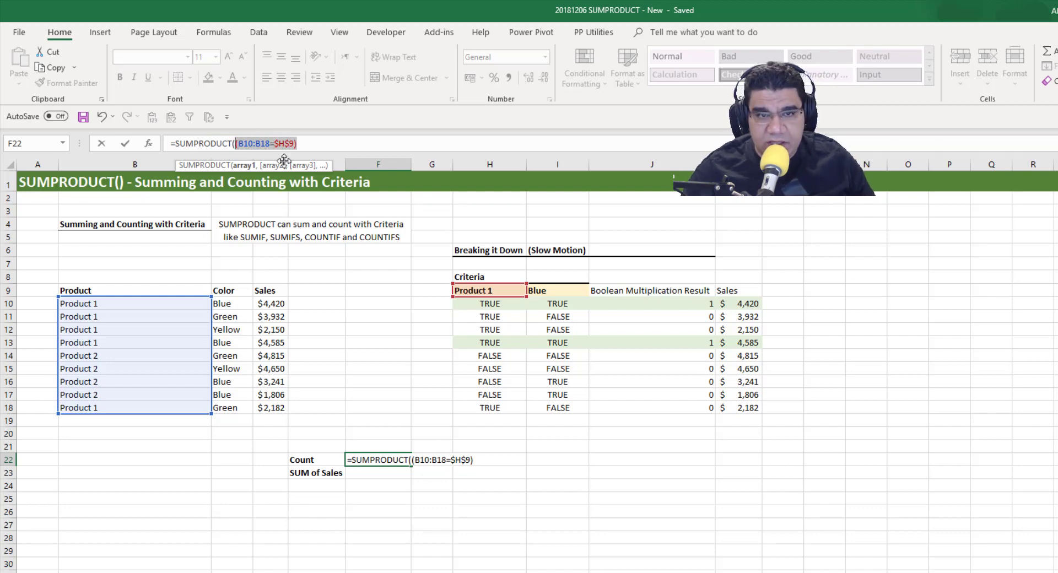
pyautogui.press('F9')
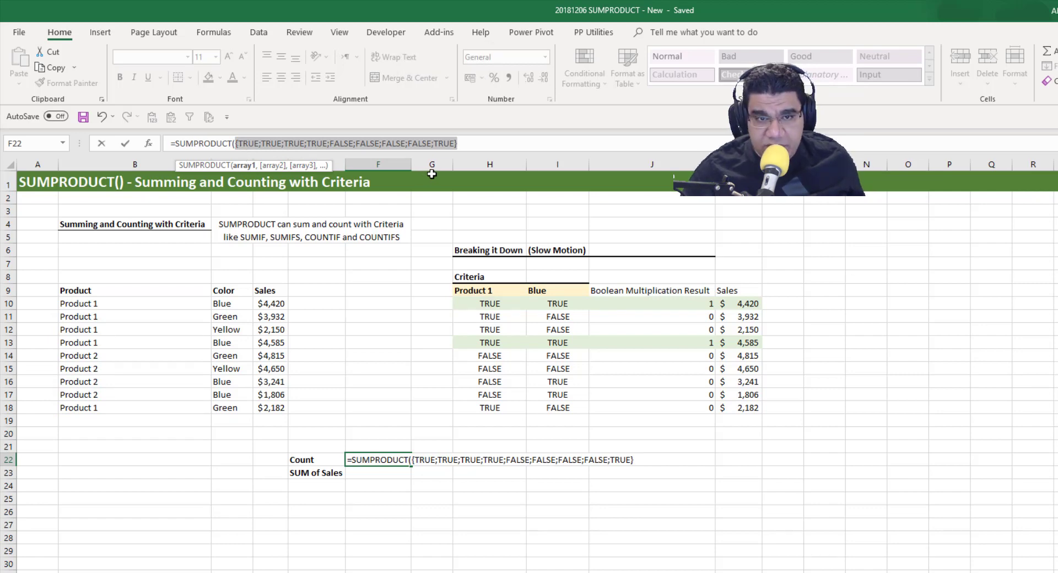
pyautogui.hotkey('ctrl', 'z')
pyautogui.click(361, 145)
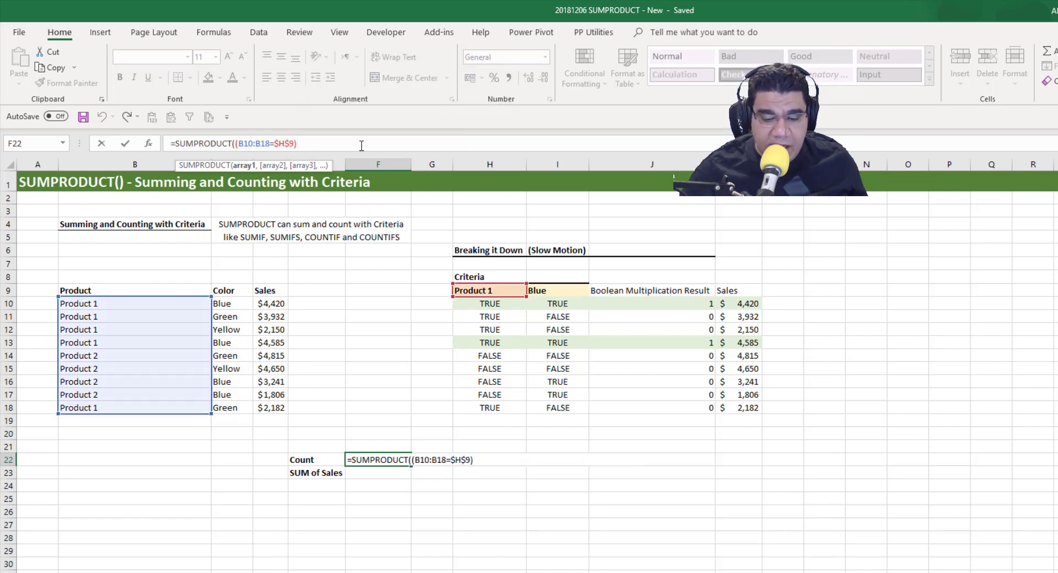
# Multiply the first condition in the F22 formula by a color condition, *(C10:C18=$I$9).
pyautogui.write('*')
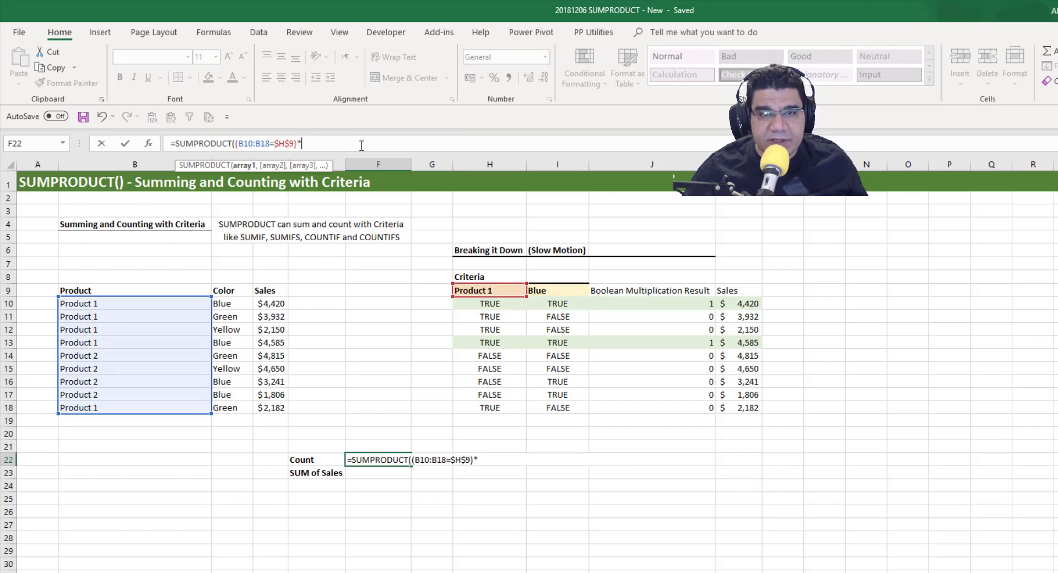
pyautogui.write('(')
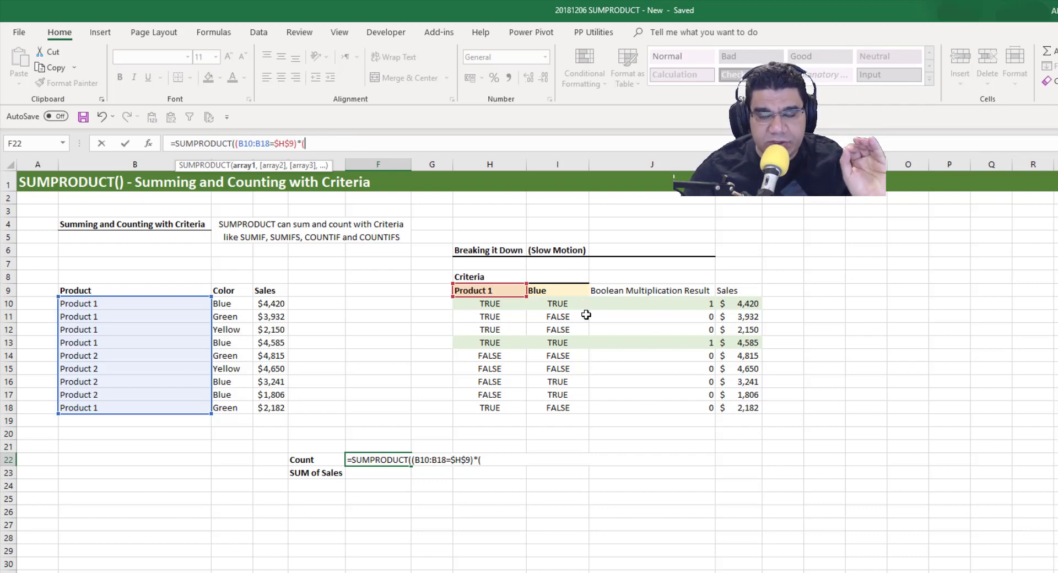
pyautogui.moveTo(234, 304); pyautogui.dragTo(229, 408)
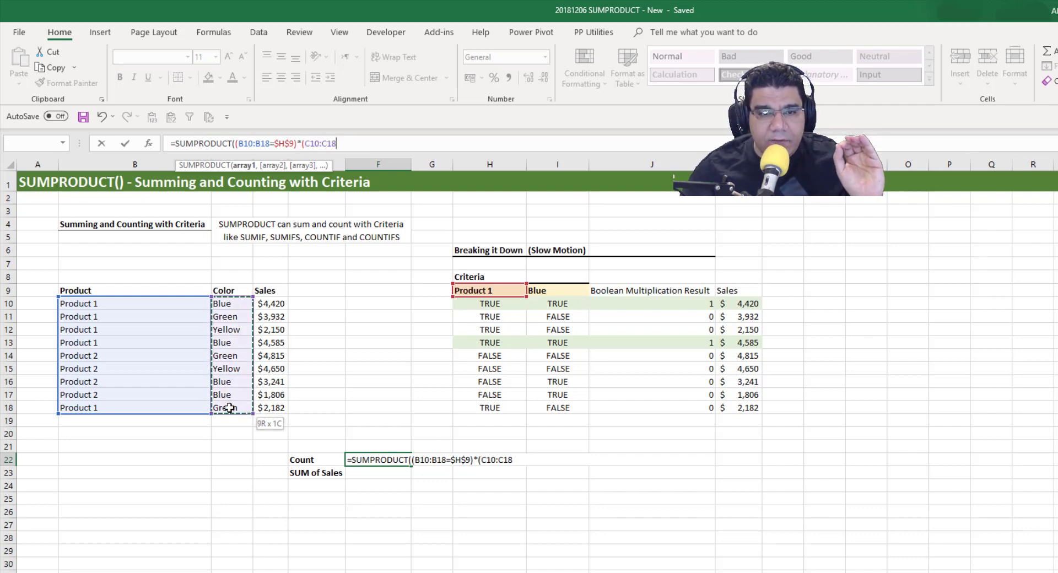
pyautogui.write('=')
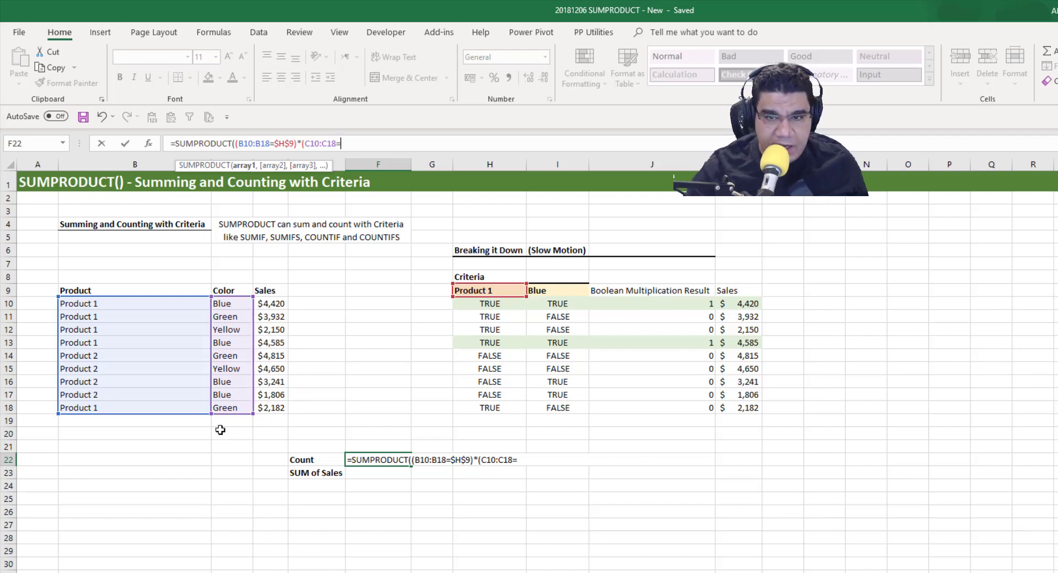
pyautogui.click(550, 291)
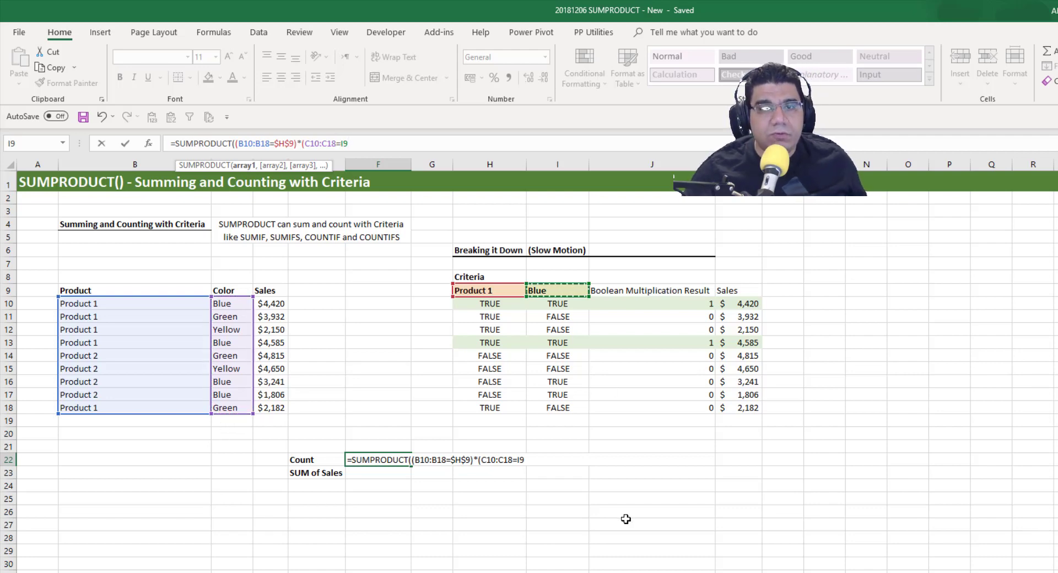
pyautogui.press('F4')
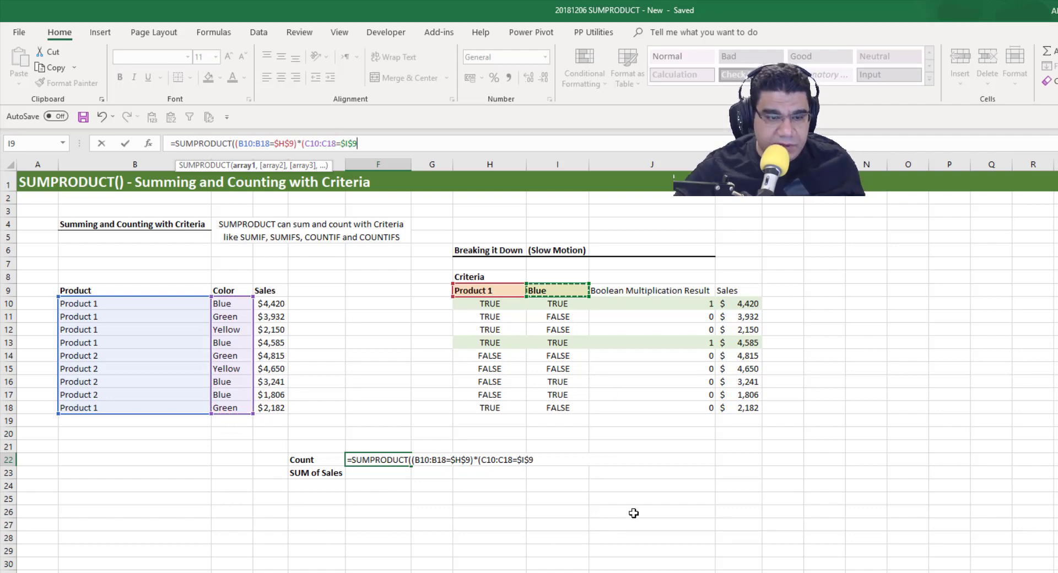
pyautogui.write(')')
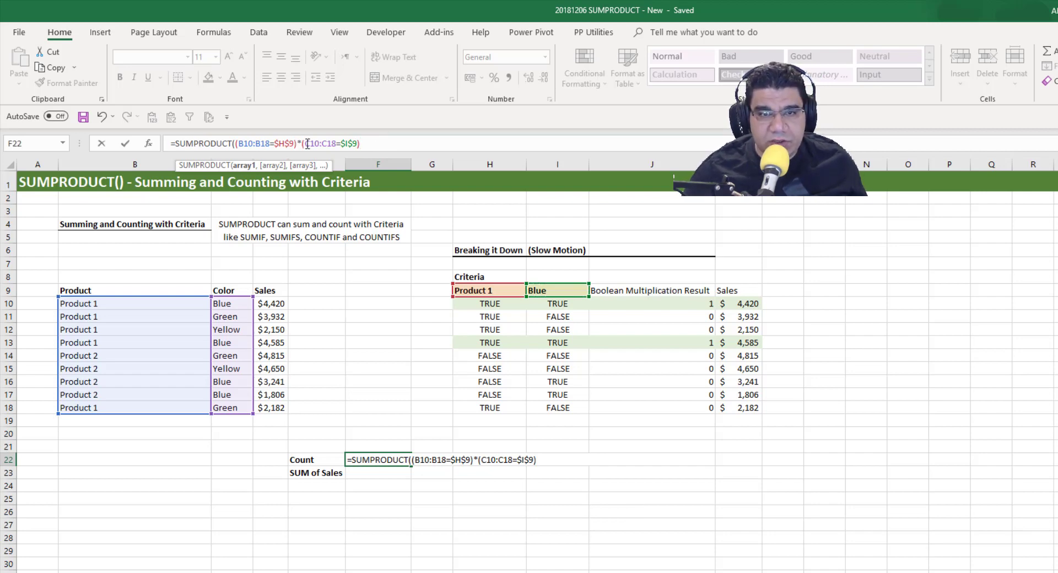
# Evaluate the (C10:C18=$I$9) part of the F22 formula in place to examine its array, and restore the condition.
pyautogui.moveTo(356, 141); pyautogui.dragTo(317, 141)
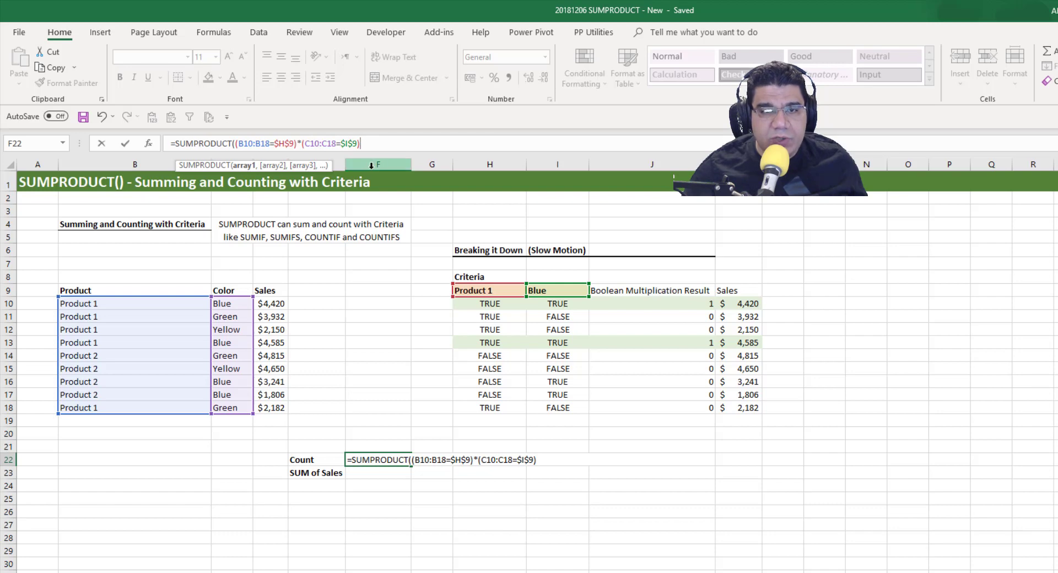
pyautogui.moveTo(362, 143); pyautogui.dragTo(302, 143)
pyautogui.press('F9')
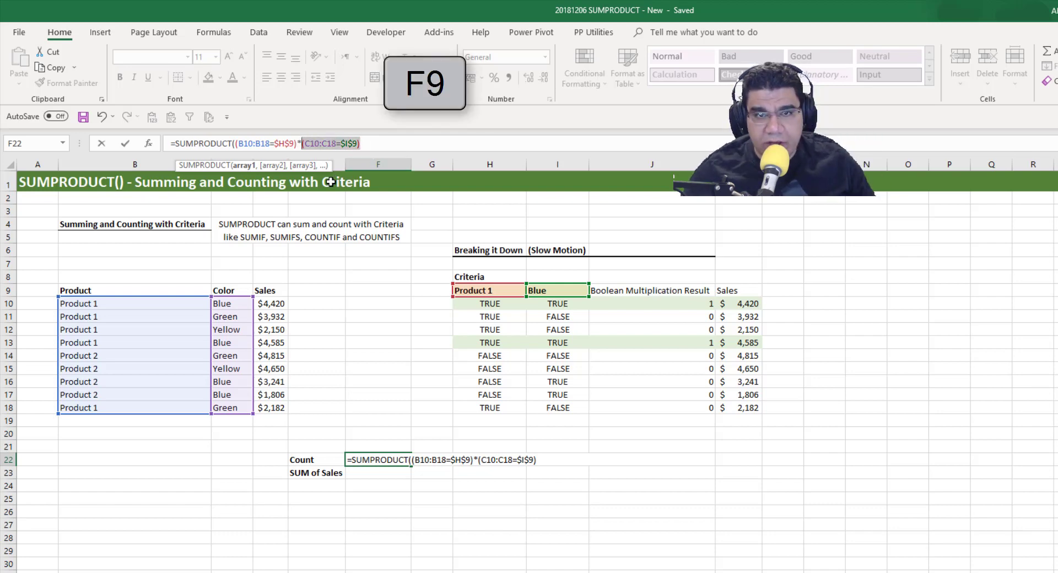
pyautogui.hotkey('ctrl', 'z')
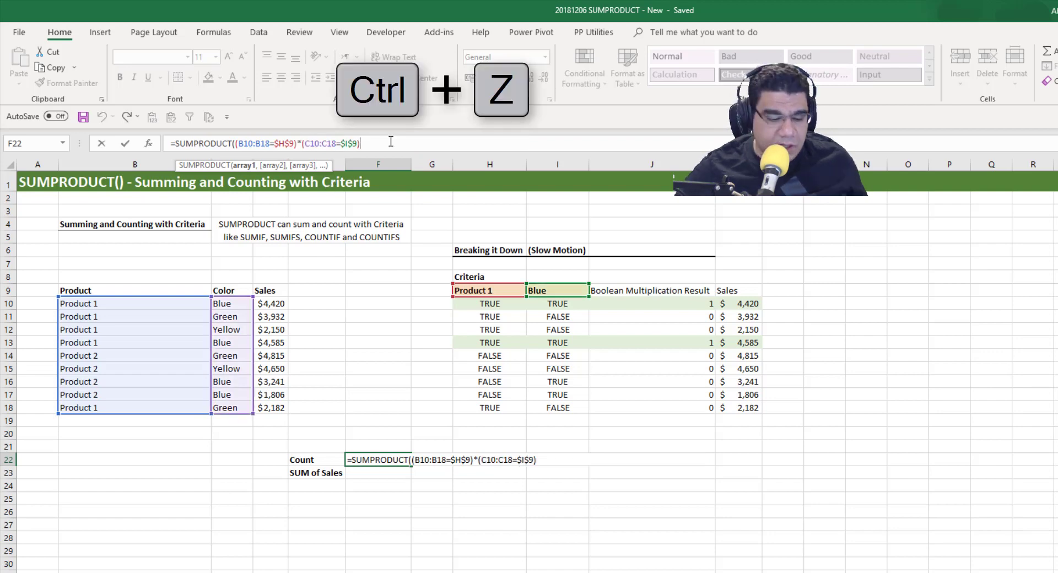
# Close the SUMPRODUCT formula in F22 with its final parenthesis and enter it.
pyautogui.click(390, 141)
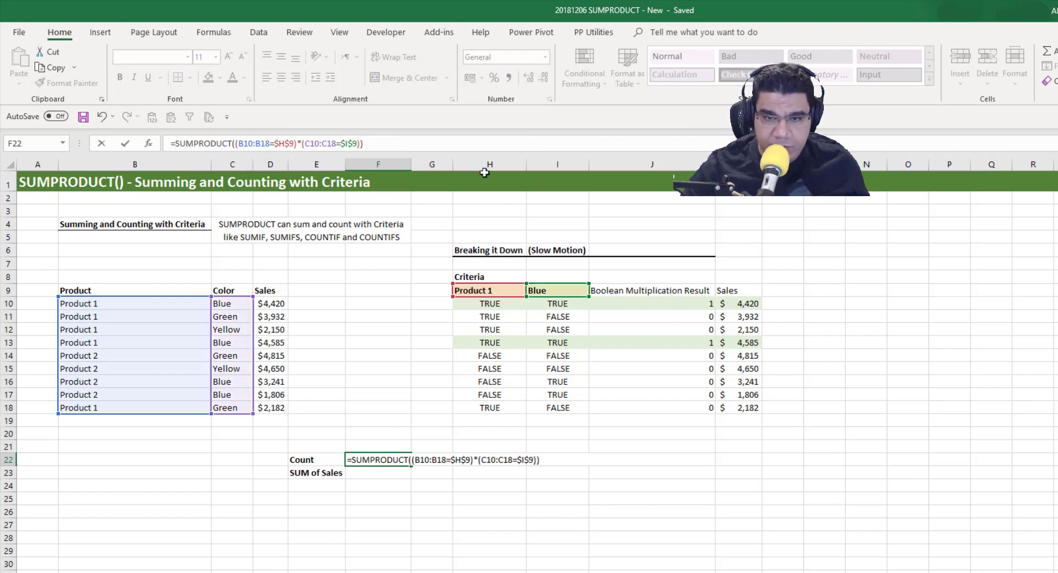
pyautogui.press('Return')
pyautogui.click(384, 458)
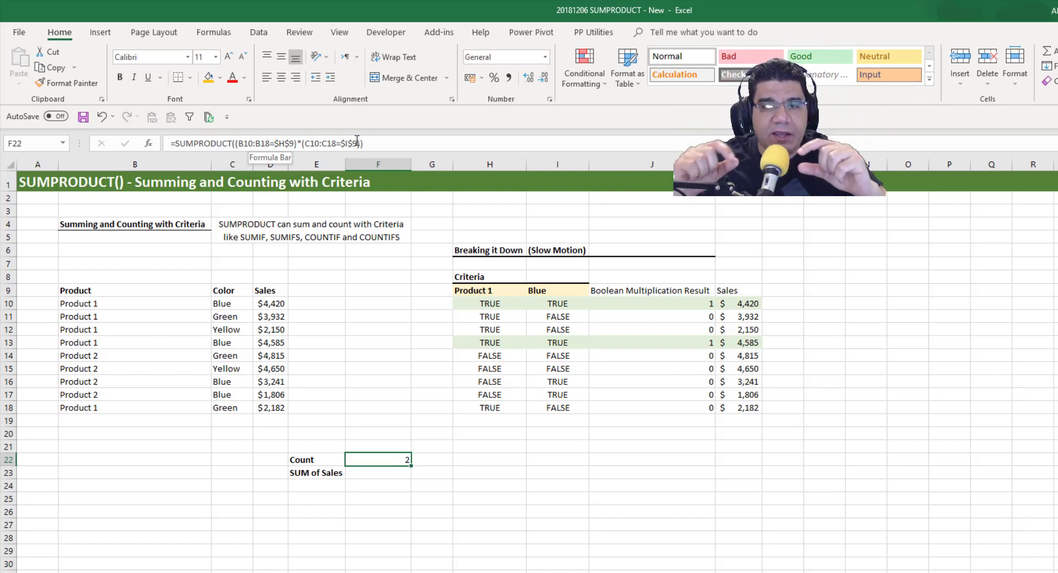
pyautogui.click(358, 486)
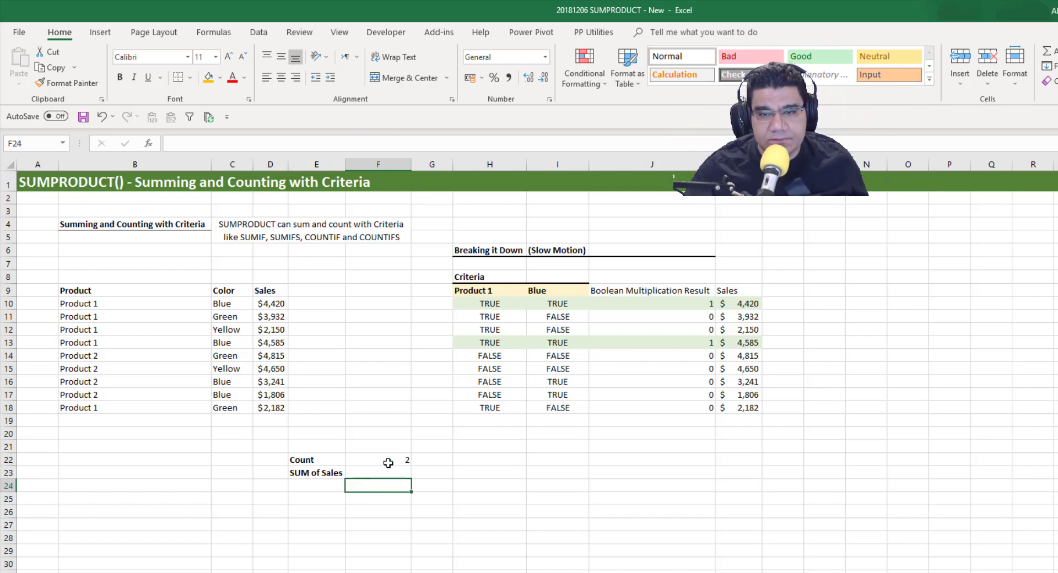
pyautogui.click(390, 462)
# Examine how H10 and I10 compare the product in B10 and the color in C10 with the criteria in H9 and I9.
pyautogui.click(498, 306)
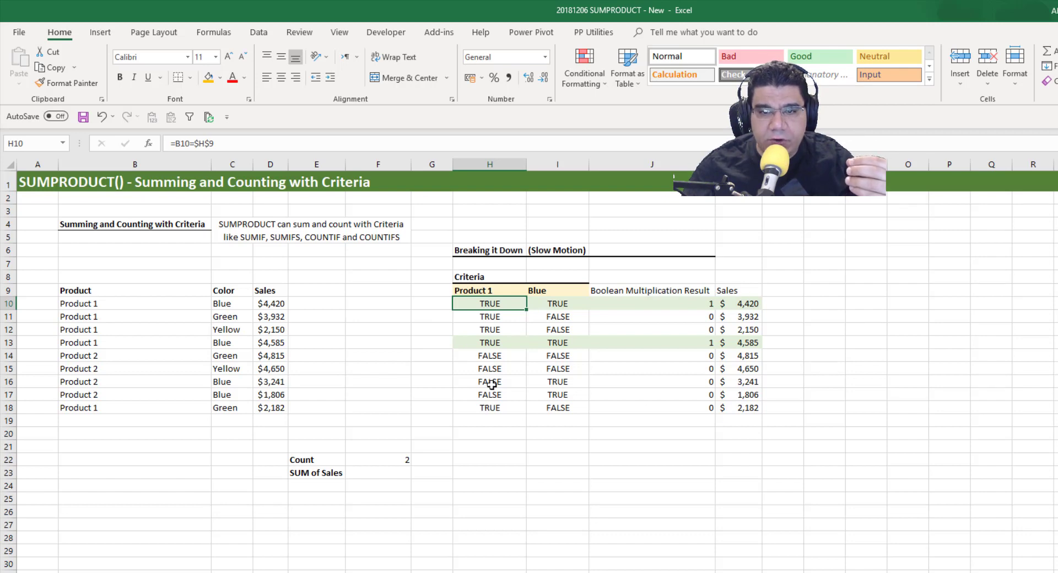
pyautogui.click(517, 291)
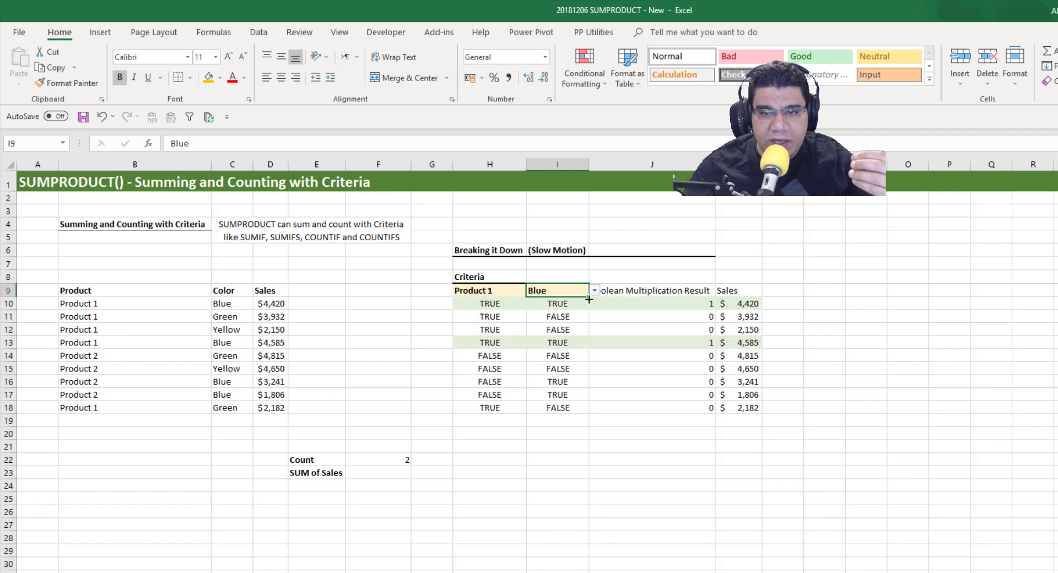
pyautogui.click(498, 308)
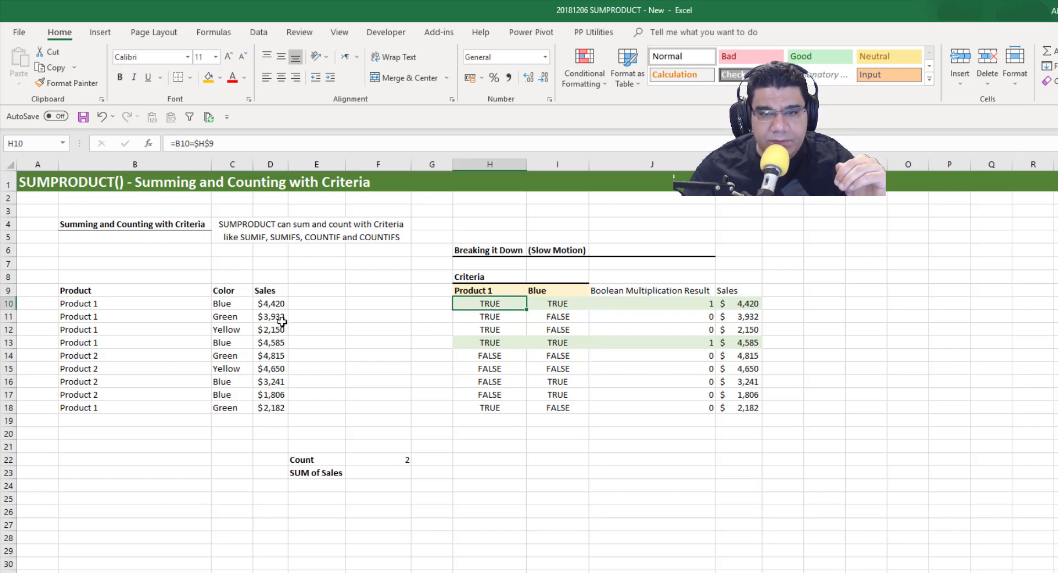
pyautogui.click(79, 305)
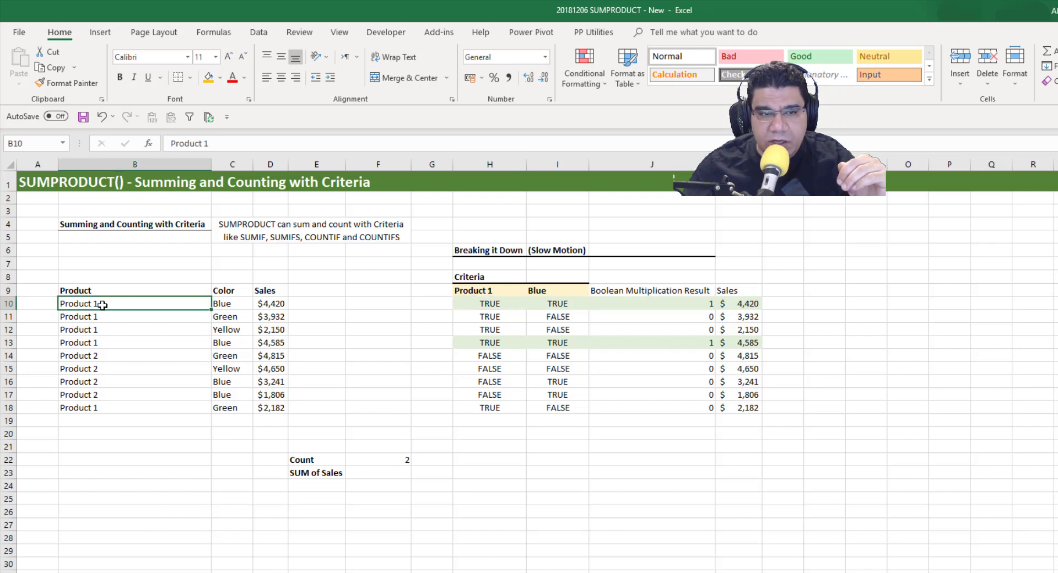
pyautogui.click(494, 293)
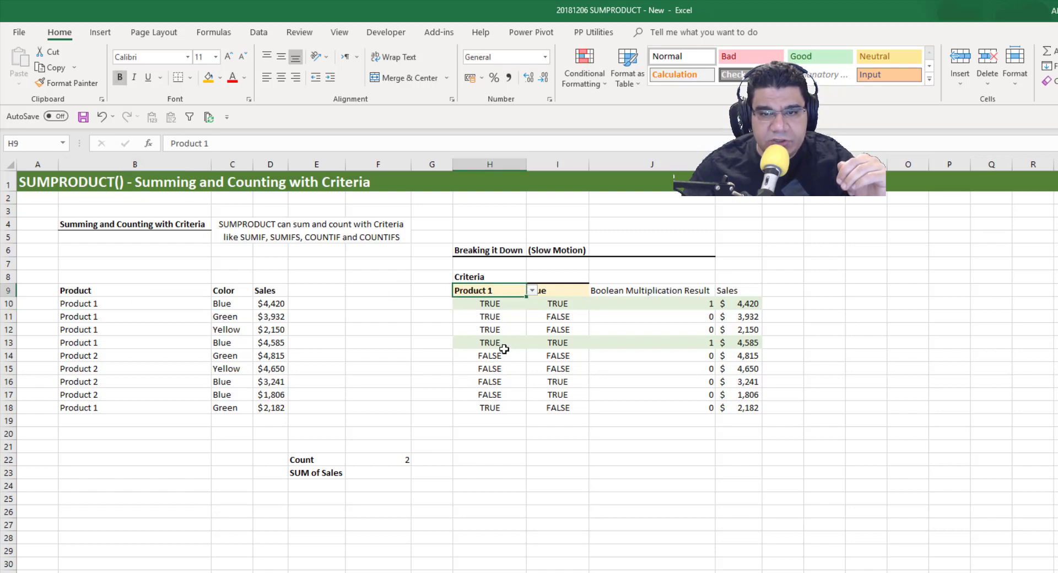
pyautogui.click(501, 307)
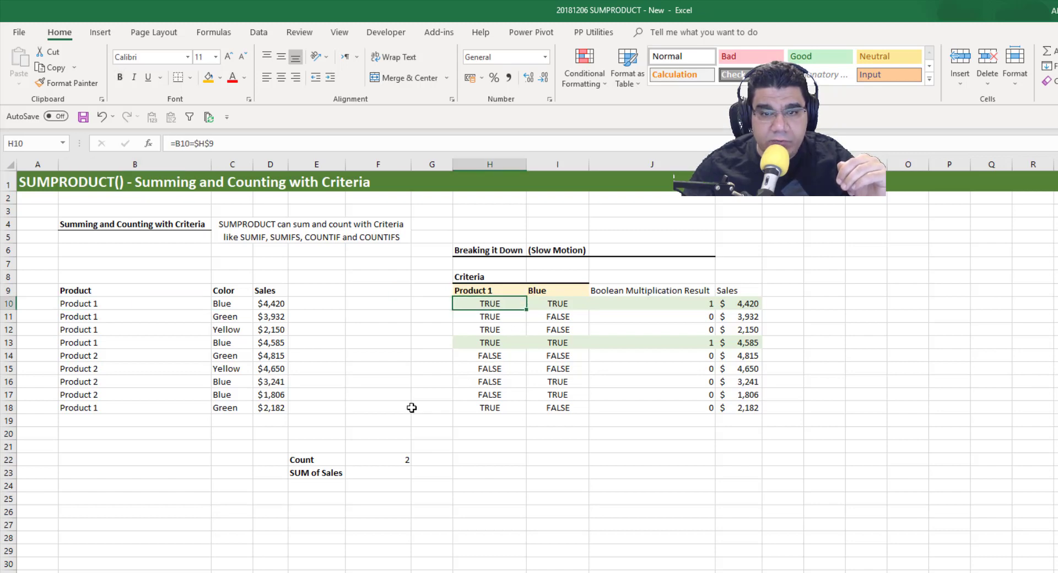
pyautogui.click(225, 292)
pyautogui.click(227, 304)
pyautogui.click(572, 292)
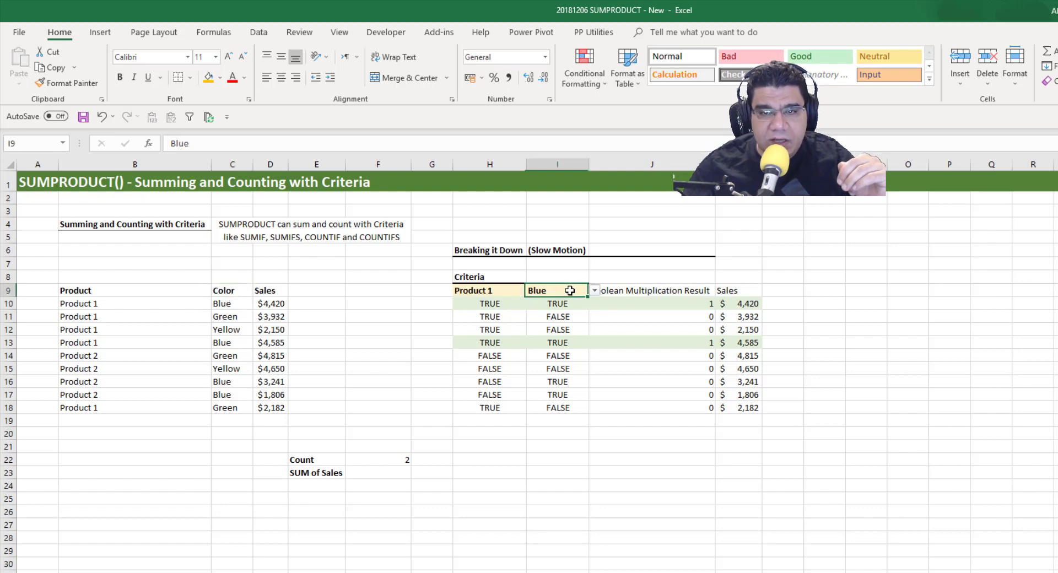
pyautogui.click(564, 305)
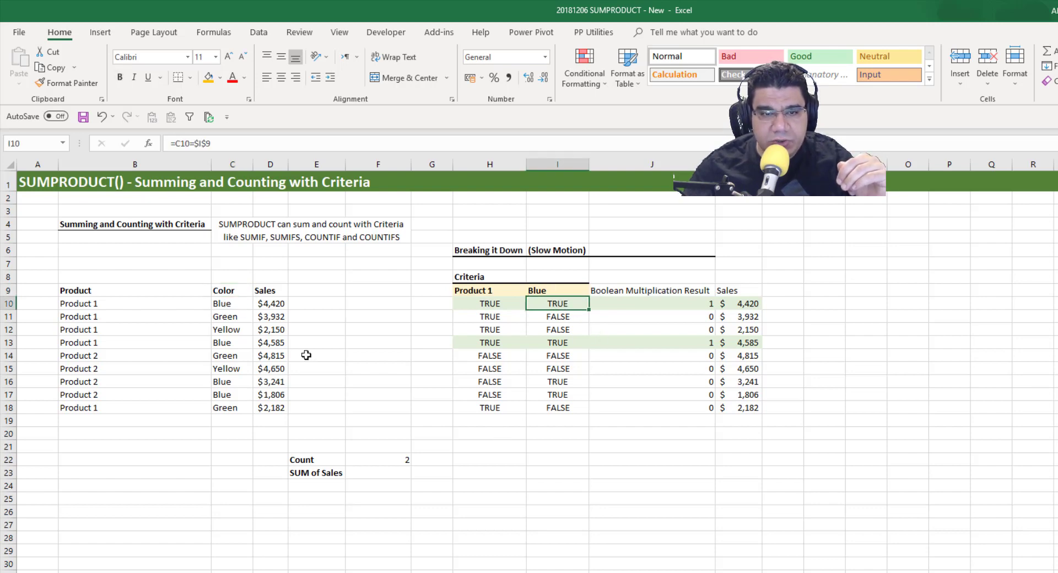
# Examine the row 11 comparisons in H11 and I11, and relate the matching rows 10 and 13 to the count in F22.
pyautogui.click(199, 318)
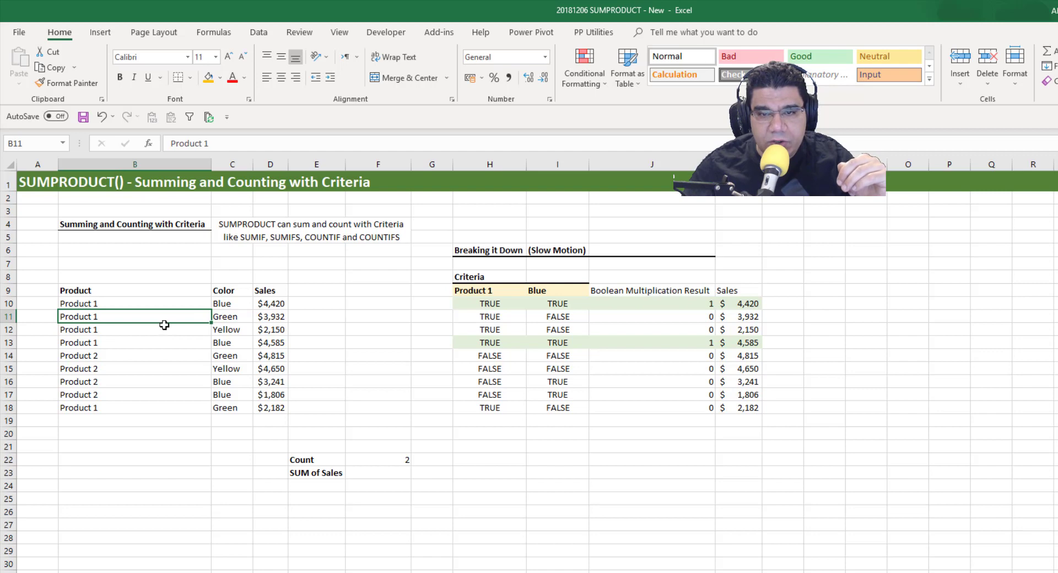
pyautogui.click(506, 320)
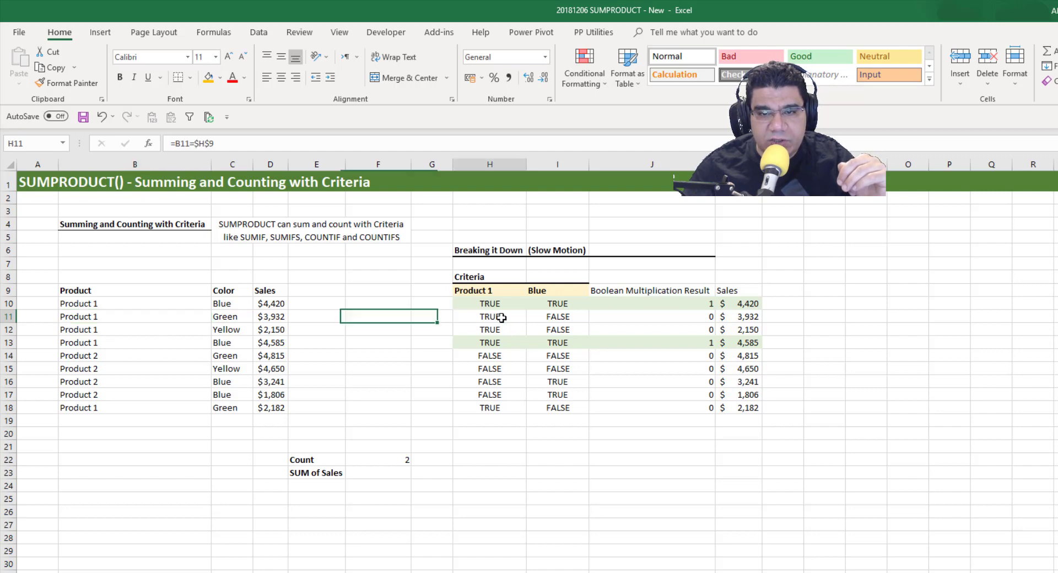
pyautogui.click(227, 319)
pyautogui.click(568, 315)
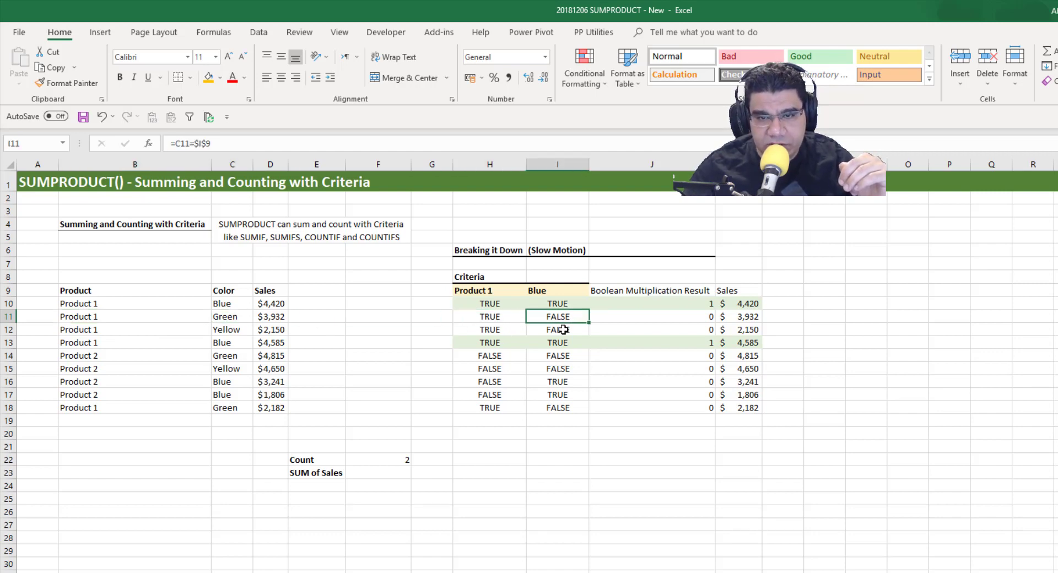
pyautogui.click(489, 346)
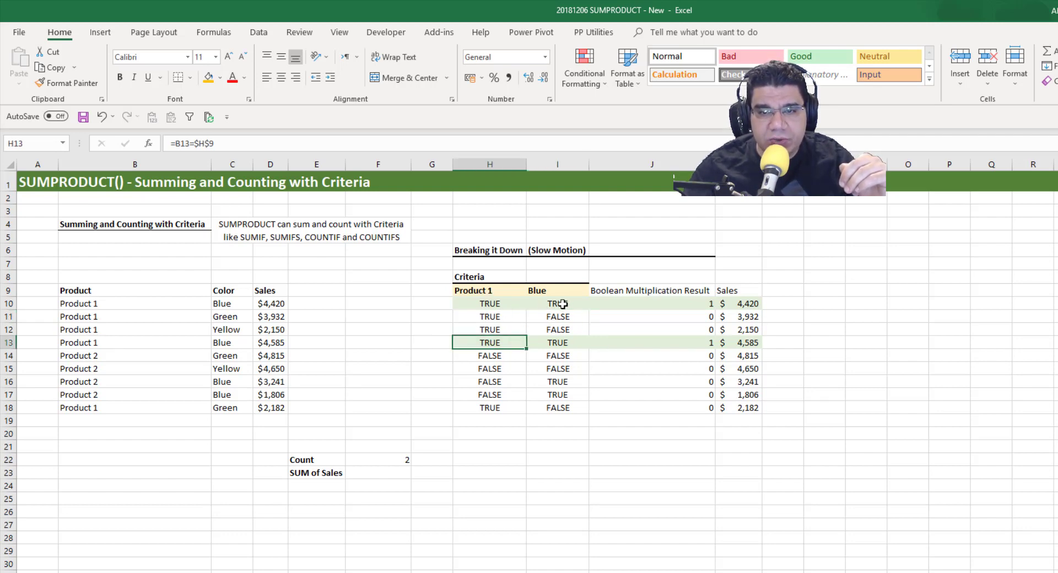
pyautogui.click(399, 462)
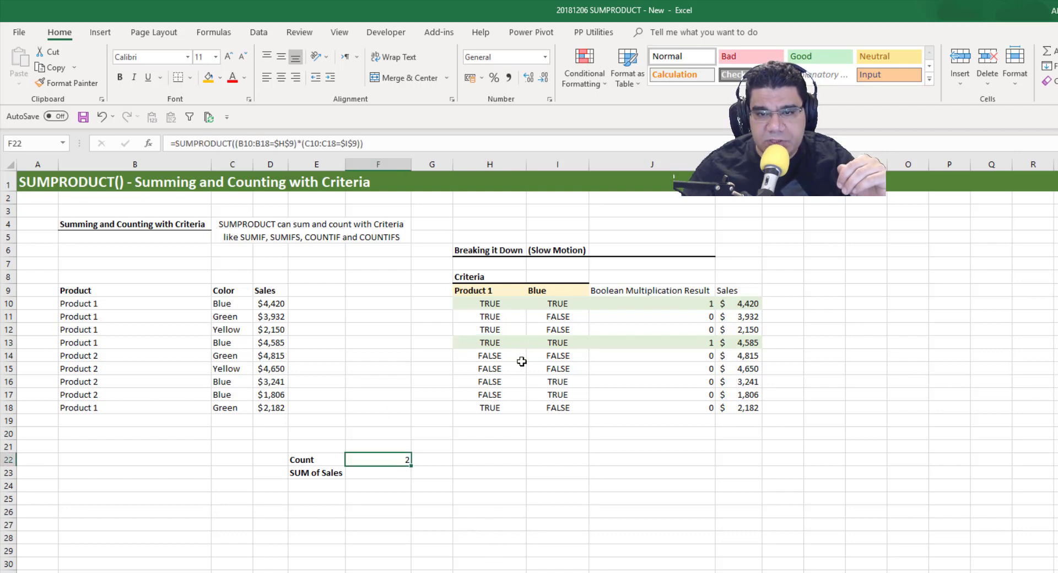
pyautogui.click(504, 339)
pyautogui.click(485, 304)
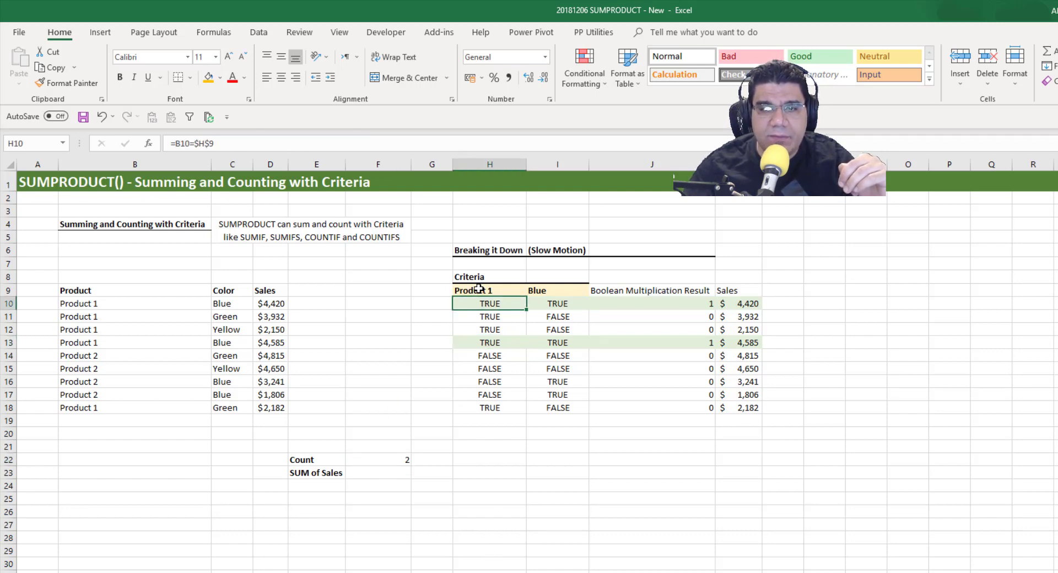
pyautogui.click(478, 288)
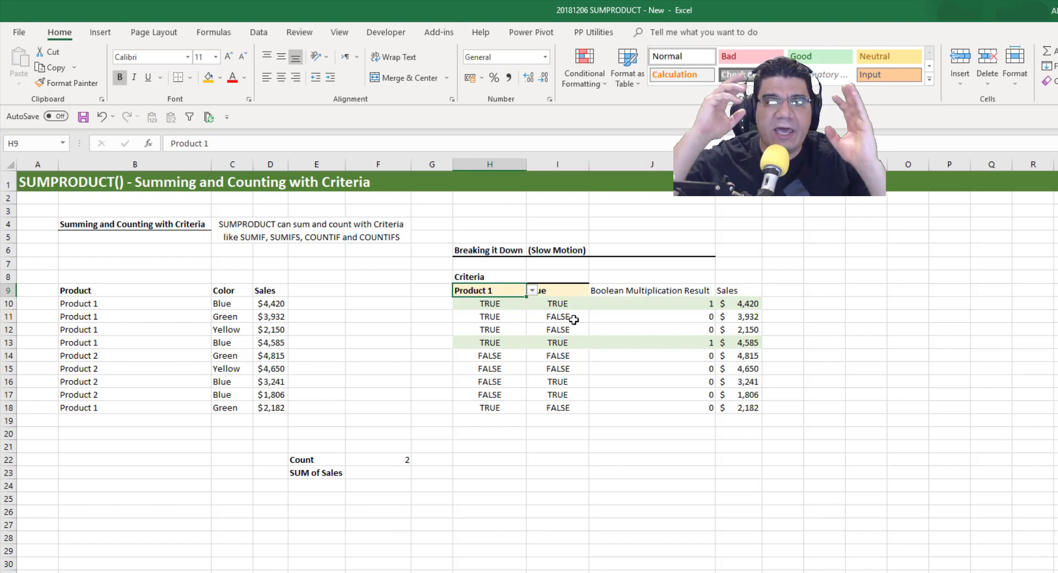
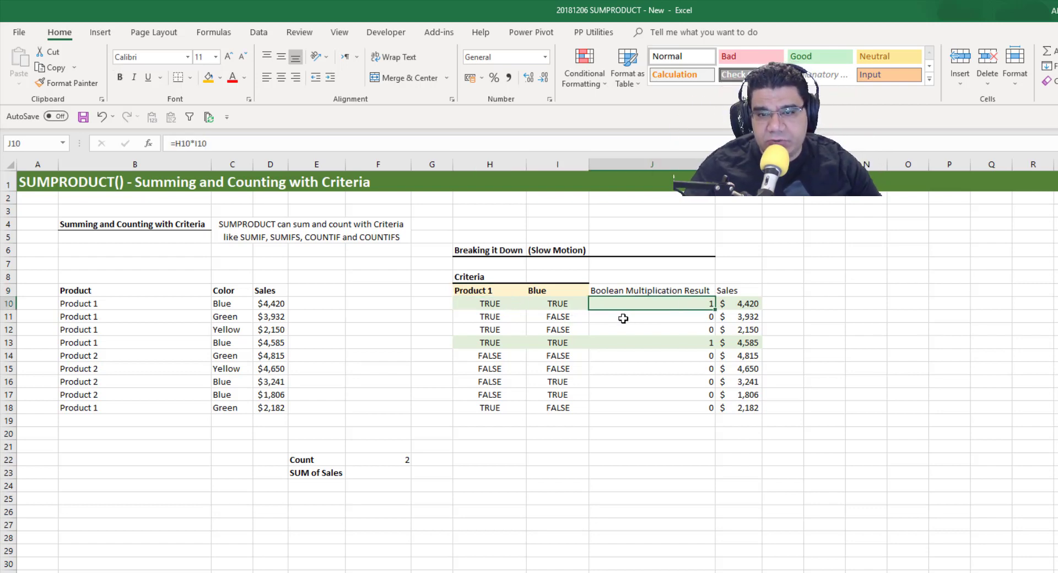
# Examine how the Boolean Multiplication Result column J10:J18 multiplies the H and I comparisons, and relate it to the count in F22.
pyautogui.click(495, 303)
pyautogui.click(551, 303)
pyautogui.click(493, 304)
pyautogui.click(559, 304)
pyautogui.click(659, 304)
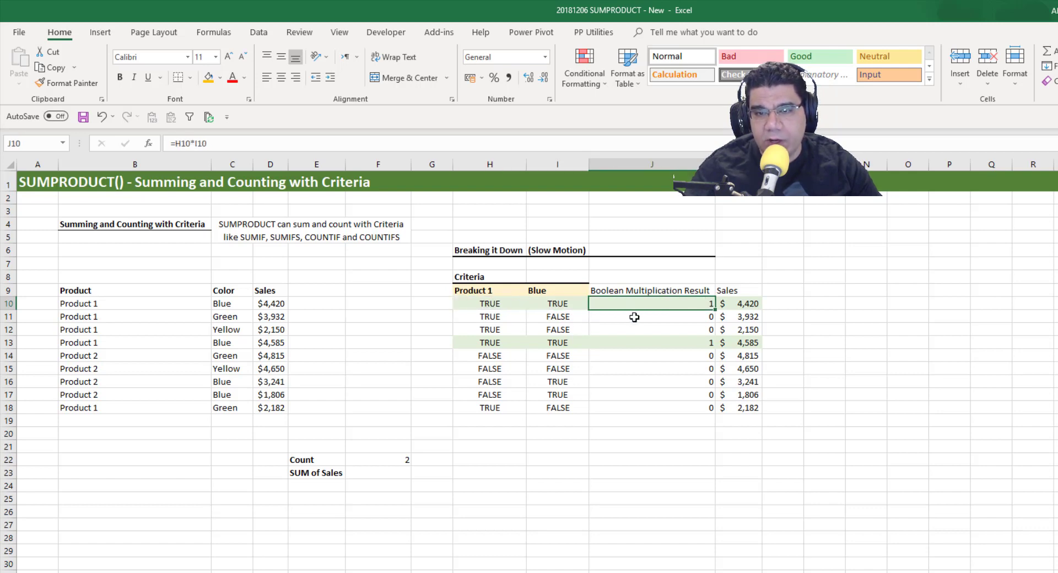
pyautogui.click(500, 316)
pyautogui.click(560, 316)
pyautogui.click(653, 329)
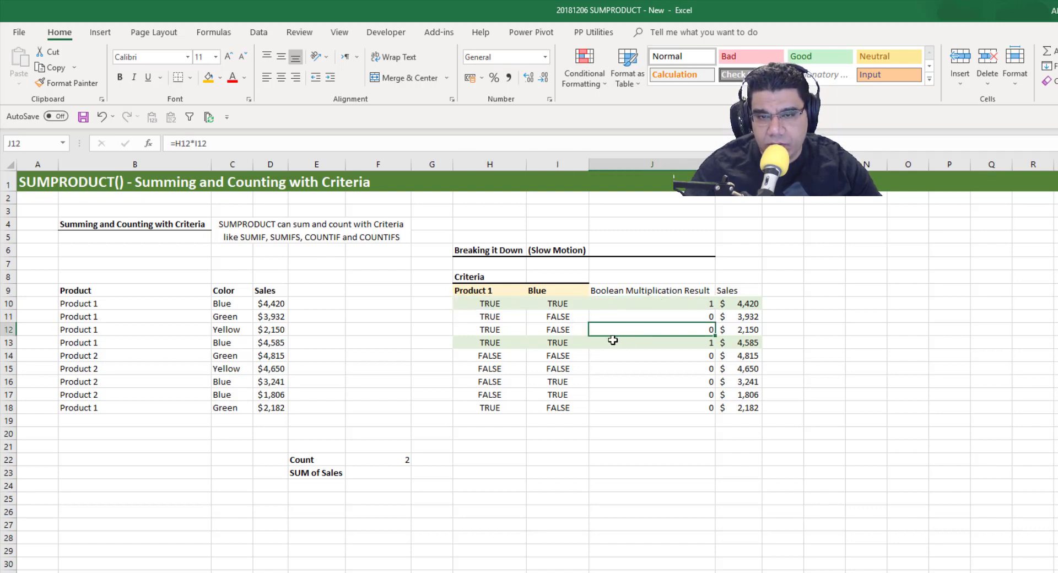
pyautogui.click(657, 304)
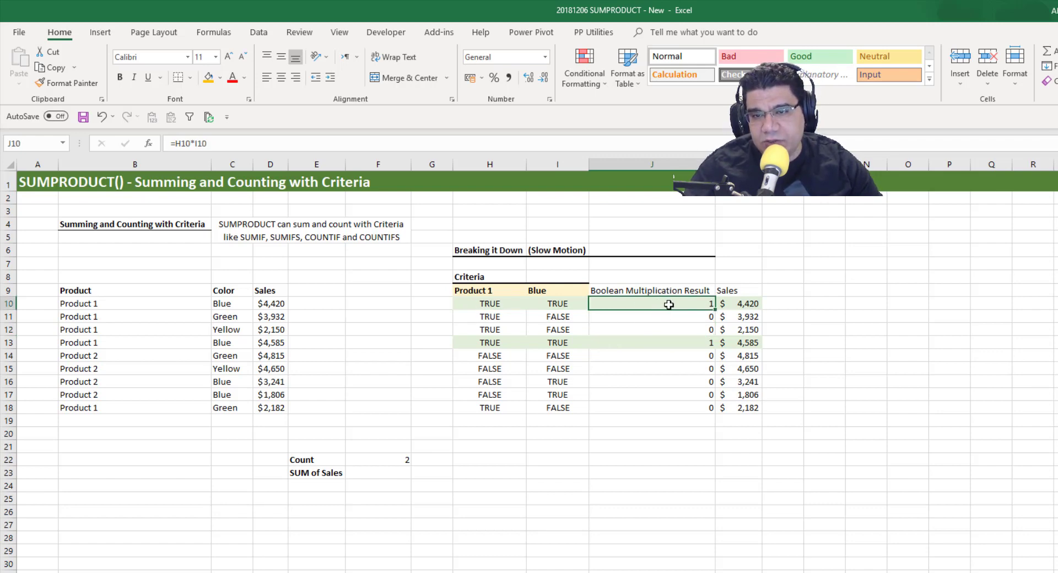
pyautogui.moveTo(669, 304); pyautogui.dragTo(664, 408)
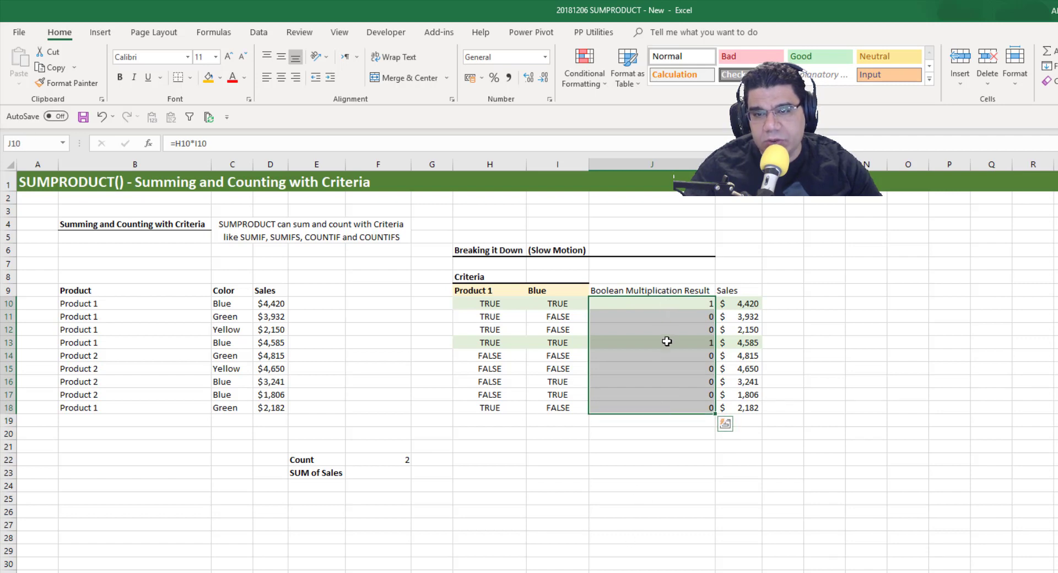
pyautogui.click(386, 461)
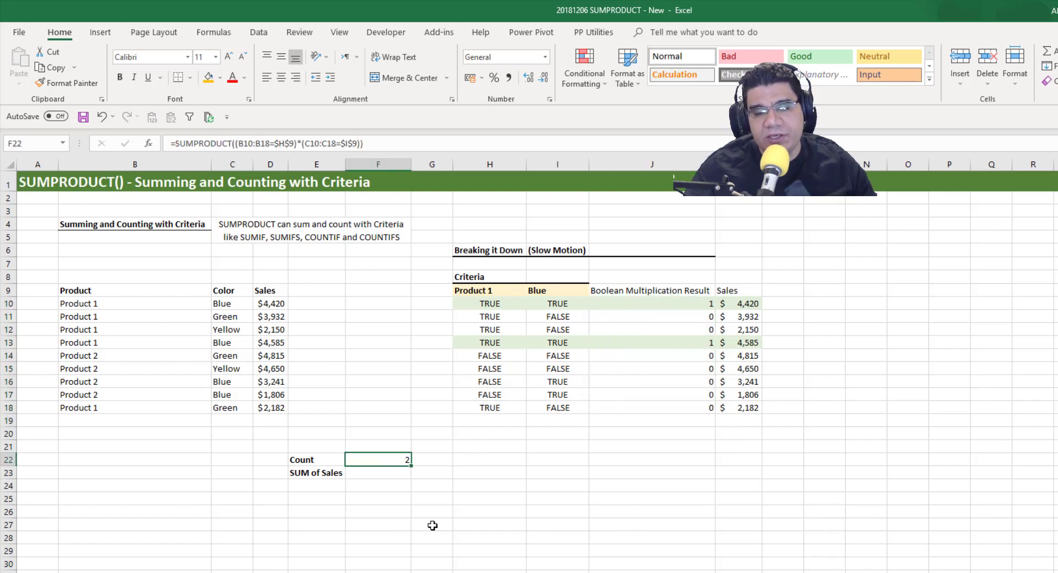
# Copy the SUMPRODUCT formula text from F22 into the SUM of Sales cell F23, keeping its cell references unchanged.
pyautogui.click(387, 474)
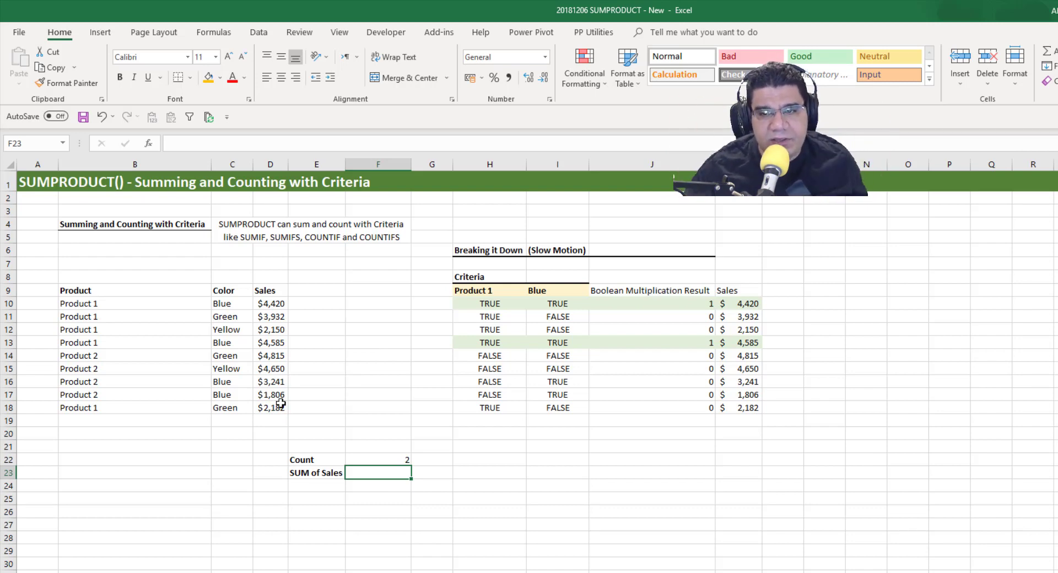
pyautogui.click(378, 459)
pyautogui.write('=SUMPRODUCT((B10:B18=$H$9)*(C10:C18=$I$9))')
pyautogui.moveTo(363, 143); pyautogui.dragTo(255, 143)
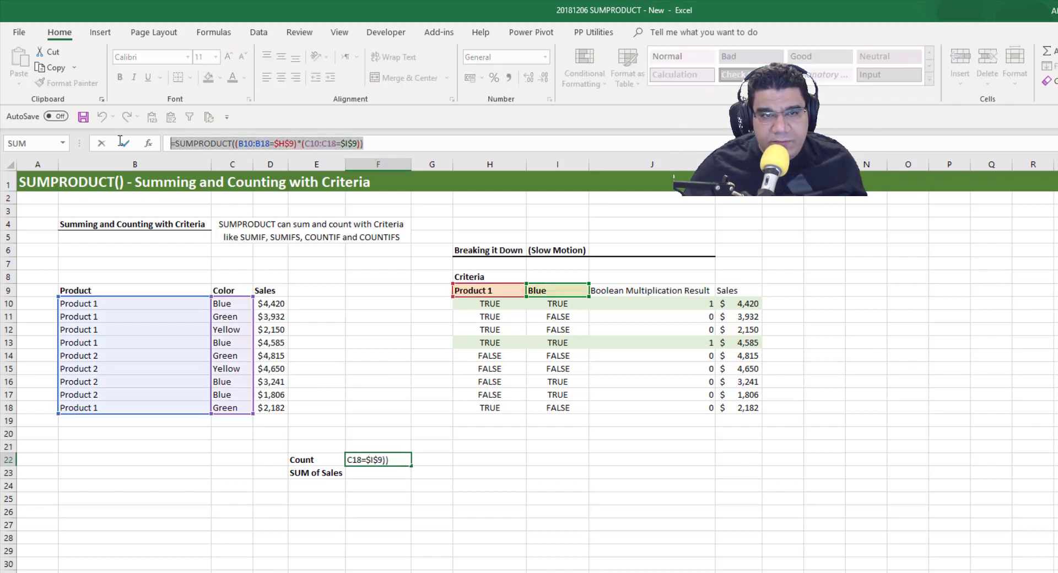
pyautogui.press('Return')
pyautogui.click(367, 143)
pyautogui.write('=SUMPRODUCT((B10:B18=$H$9)*(C10:C18=$I$9))')
# Multiply the two conditions in the F23 formula by the sales range, adding *(D10:D18) before the final parenthesis.
pyautogui.click(363, 143)
pyautogui.write('*')
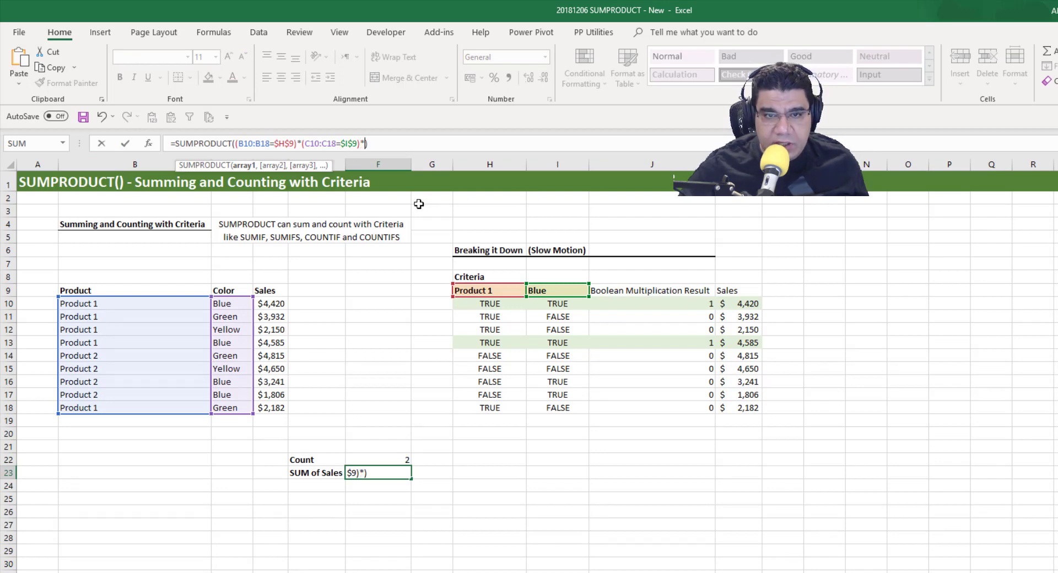
pyautogui.write('(')
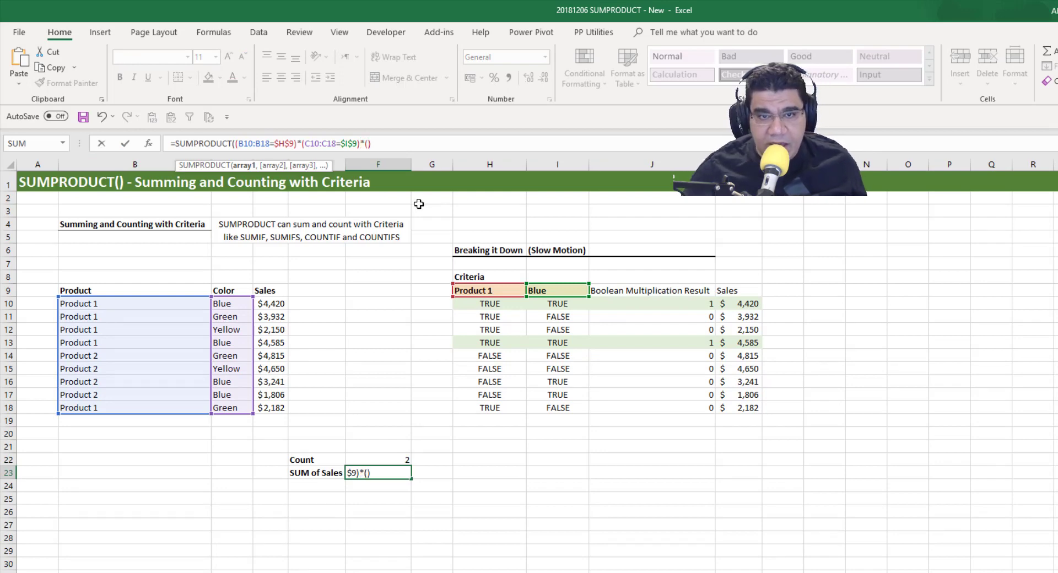
pyautogui.moveTo(278, 303); pyautogui.dragTo(289, 405)
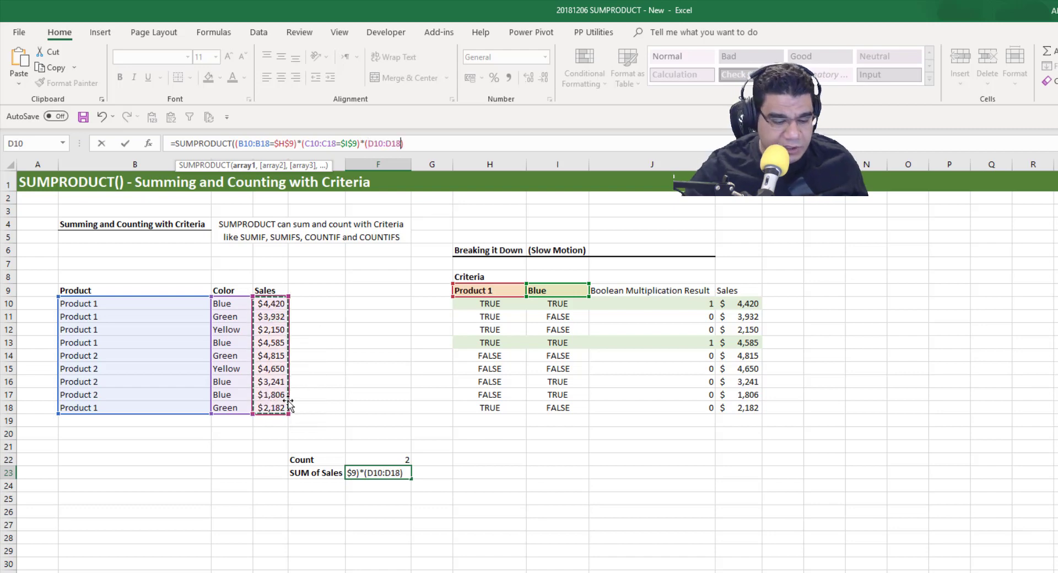
pyautogui.write(')')
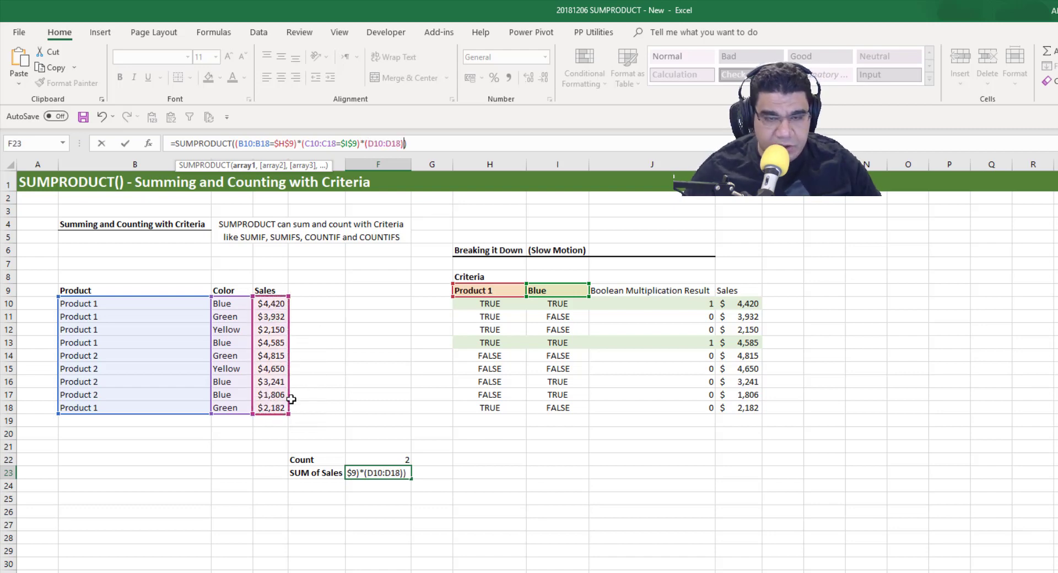
# Remove the parentheses around D10:D18 in the F23 formula and enter it.
pyautogui.press('BackSpace')
pyautogui.click(370, 144)
pyautogui.press('BackSpace')
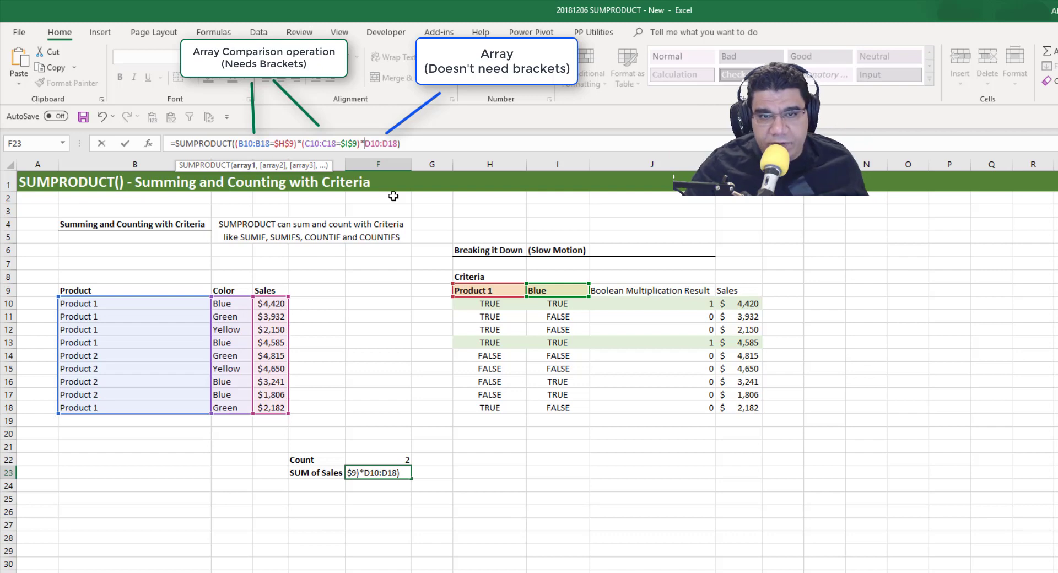
pyautogui.press('Return')
pyautogui.click(375, 473)
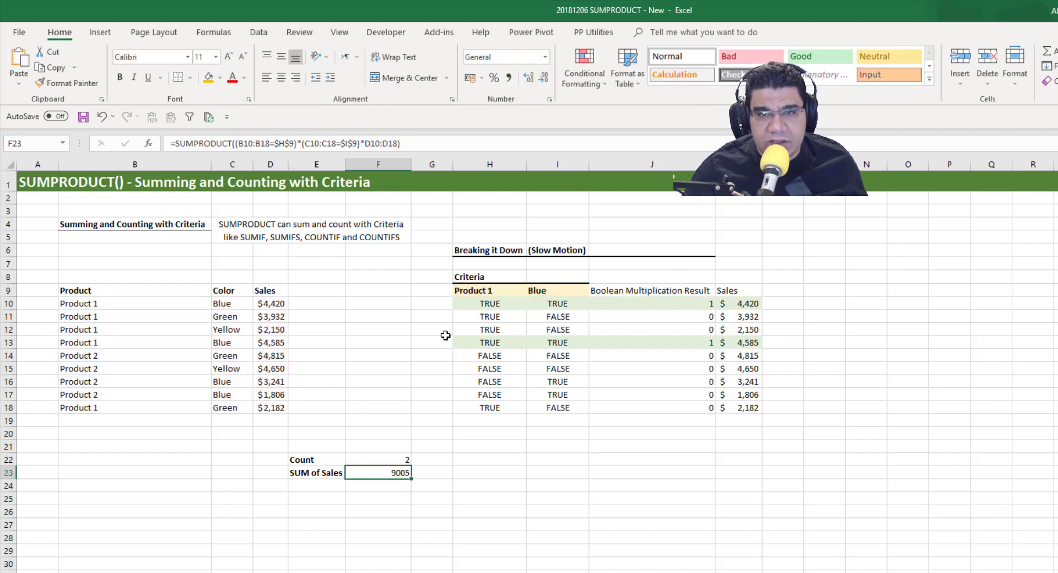
# Format the SUM of Sales cell F23 with the $ English (United States) accounting format.
pyautogui.click(481, 78)
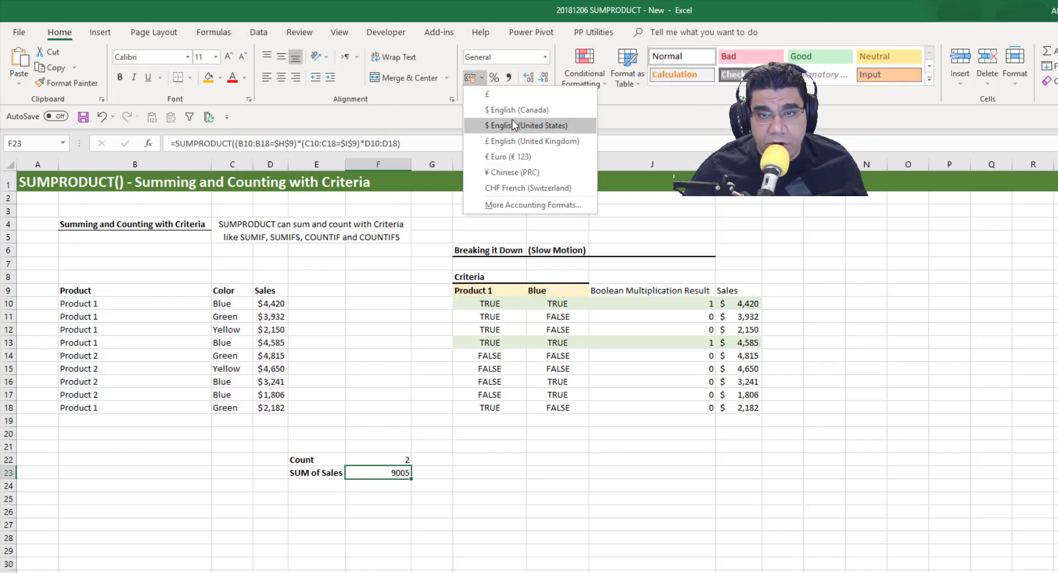
pyautogui.click(511, 120)
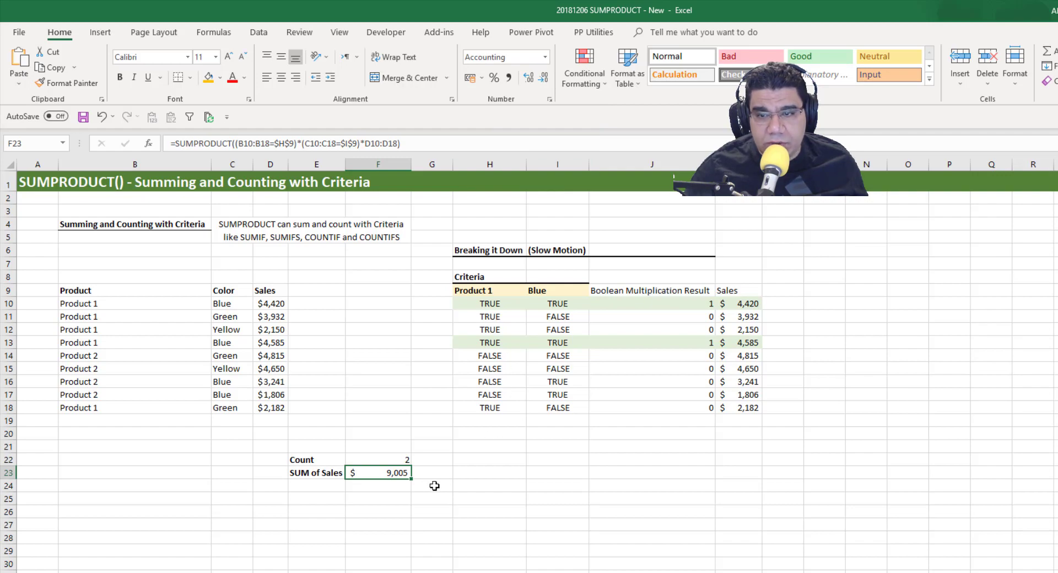
pyautogui.click(742, 344)
pyautogui.keyDown('ctrl'); pyautogui.click(753, 303); pyautogui.keyUp('ctrl')
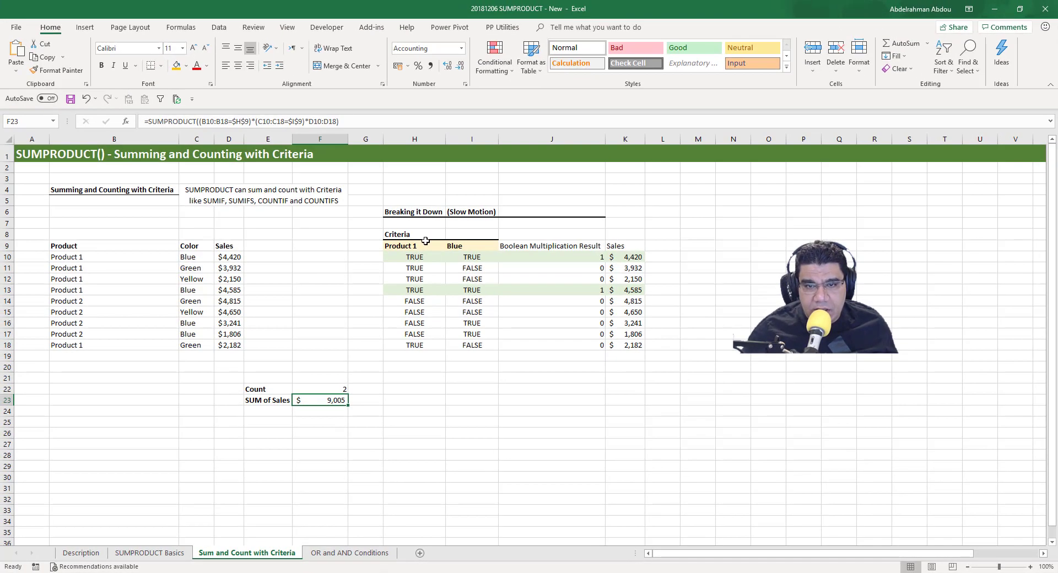
# Change the product criterion in H9 to Product 2 and check the matching rows in the breakdown table.
pyautogui.click(266, 152)
pyautogui.click(450, 246)
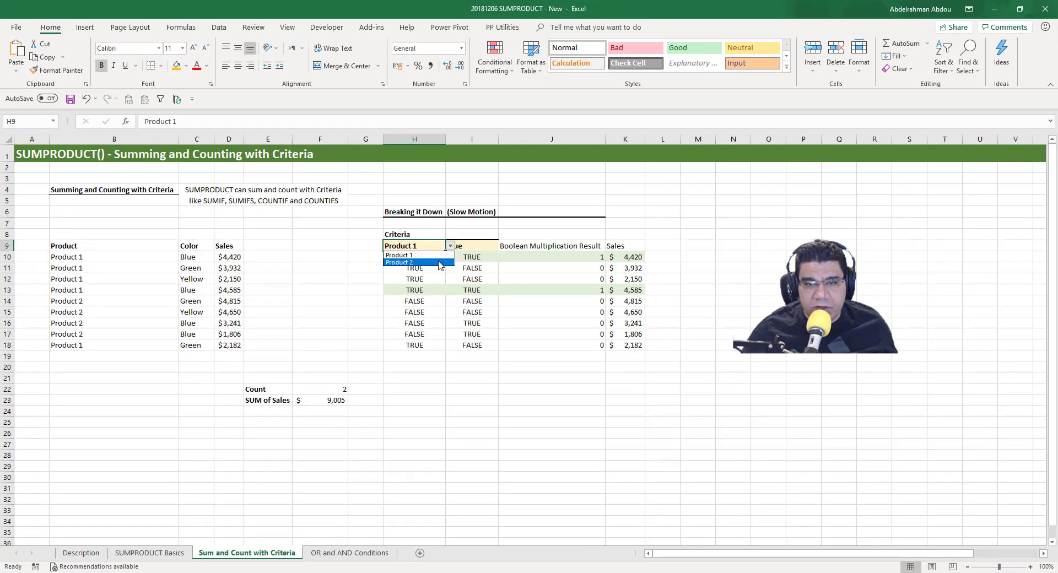
pyautogui.click(439, 263)
pyautogui.click(423, 315)
pyautogui.click(422, 325)
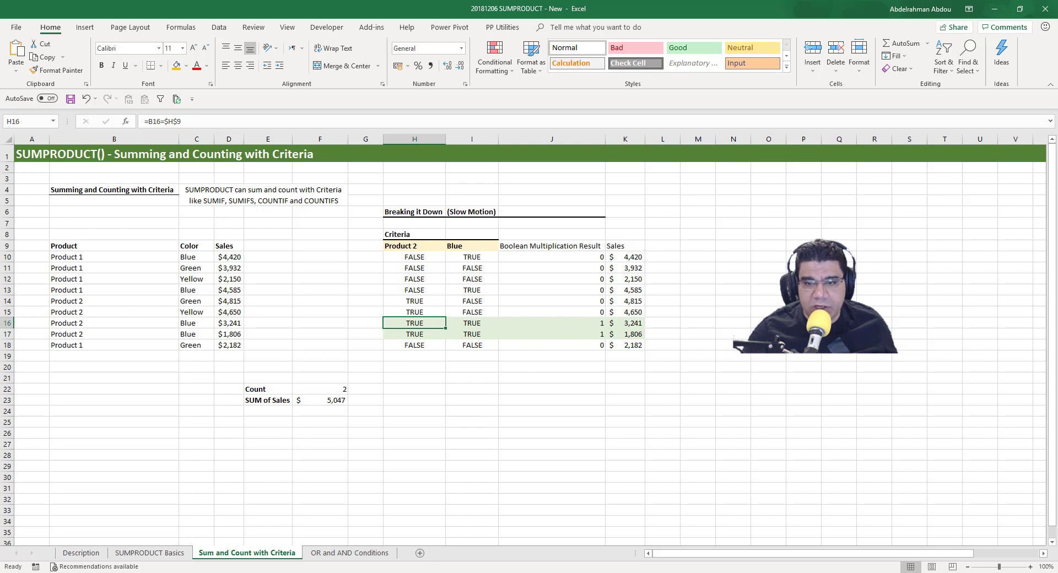
# Check the recalculated Count in F22 and SUM of Sales in F23 against the product criterion in H9.
pyautogui.click(339, 401)
pyautogui.press('Up')
pyautogui.click(334, 401)
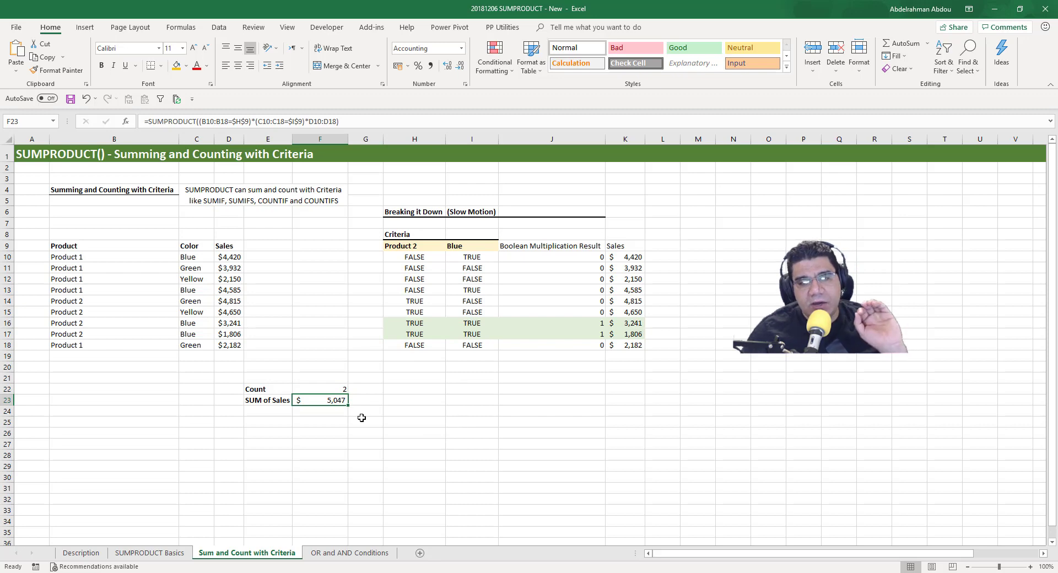
pyautogui.click(423, 247)
pyautogui.click(428, 391)
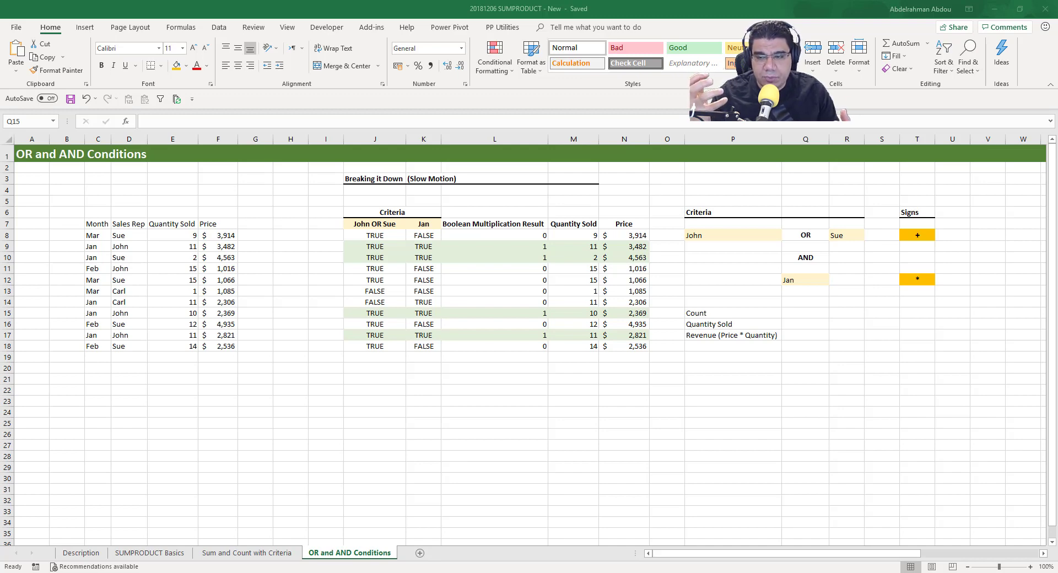
# Examine the OR and AND Conditions sheet: the result cells Q15:Q17, the sales rep criteria in P8 and R8, and the month criterion in Q12.
pyautogui.hotkey('alt', 'Tab')
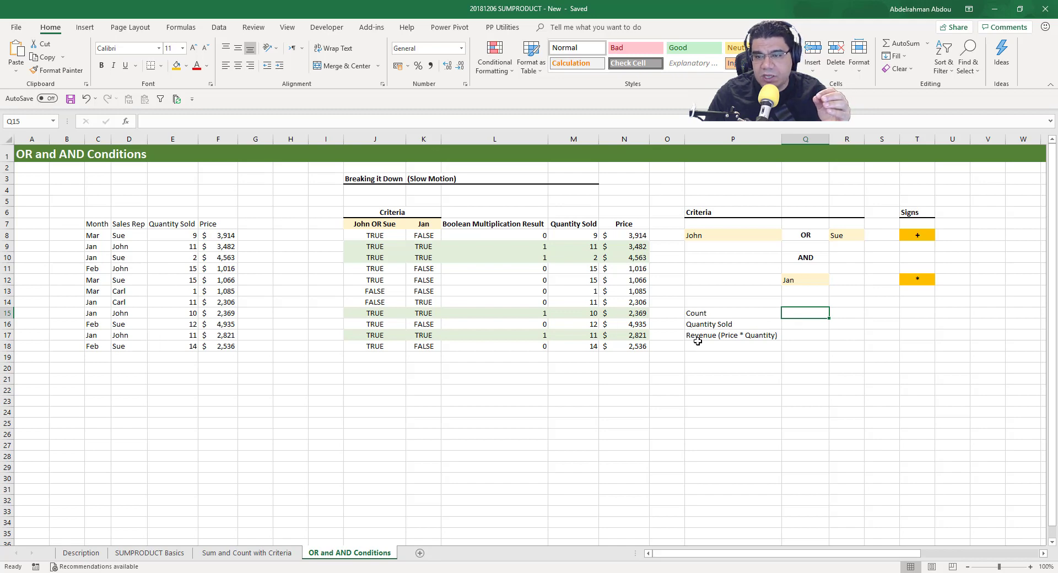
pyautogui.click(791, 324)
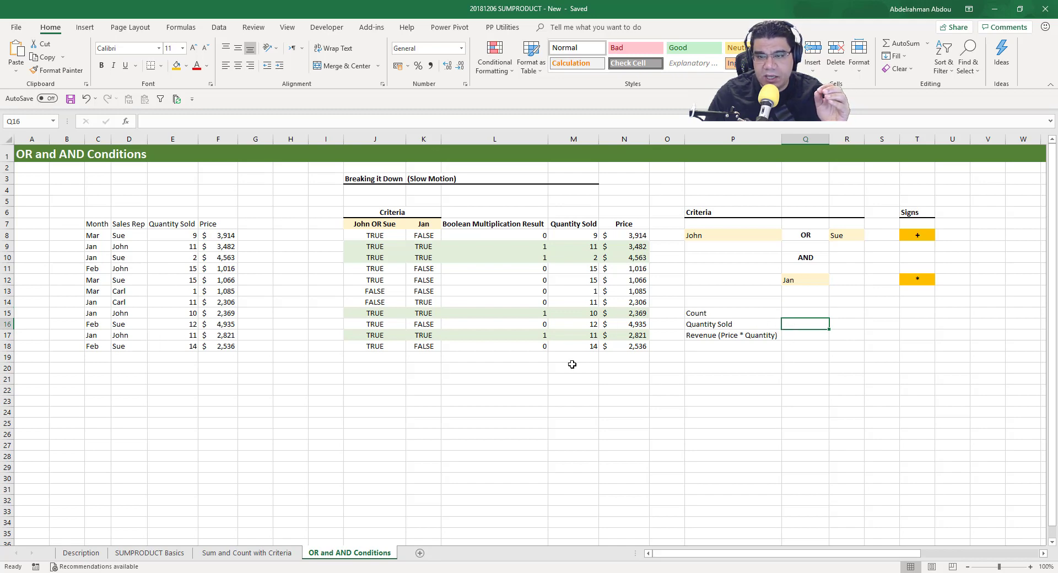
pyautogui.moveTo(761, 337); pyautogui.dragTo(809, 337)
pyautogui.click(807, 336)
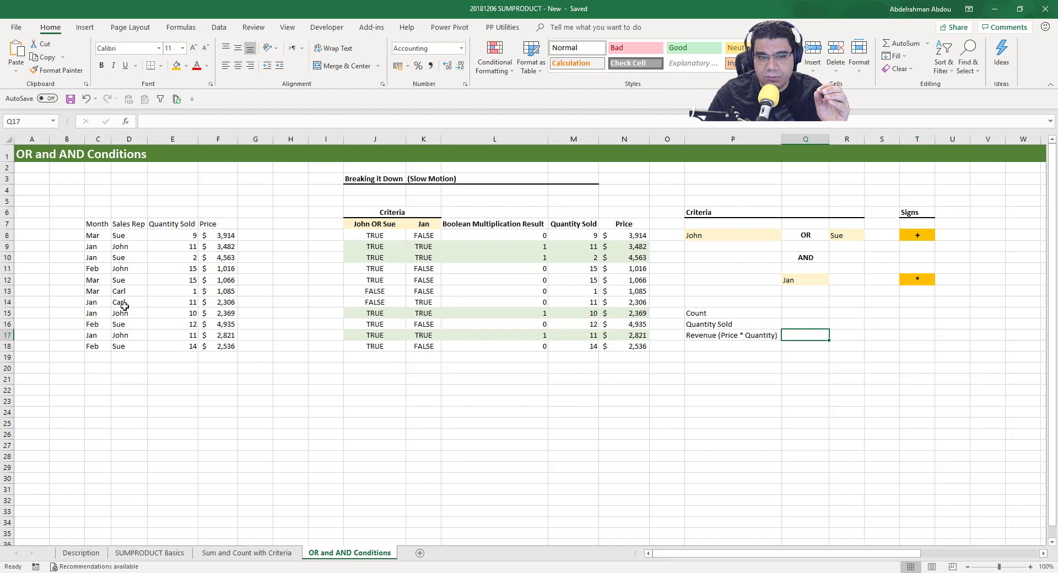
pyautogui.click(761, 237)
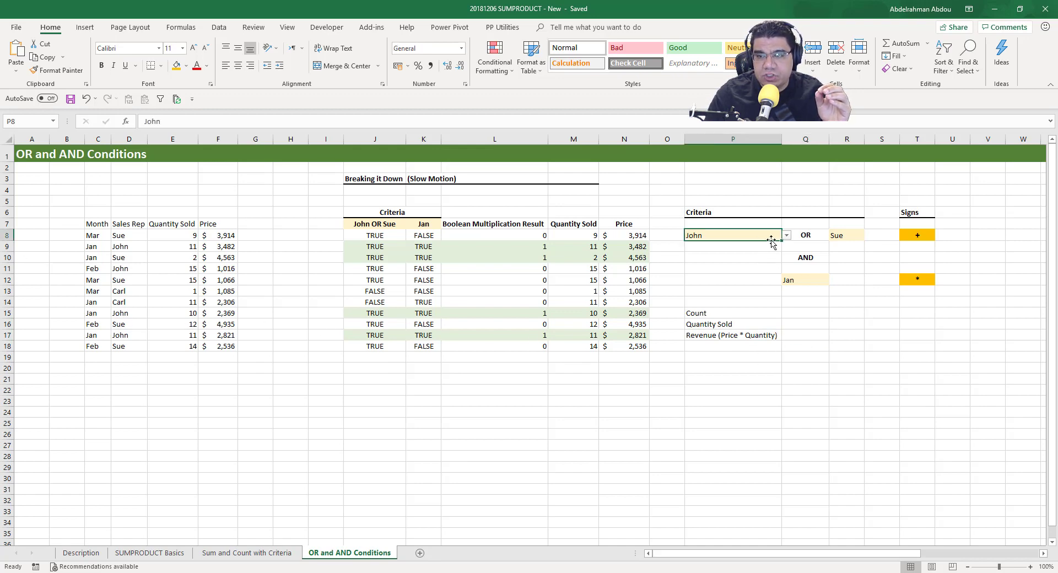
pyautogui.click(854, 232)
pyautogui.click(822, 281)
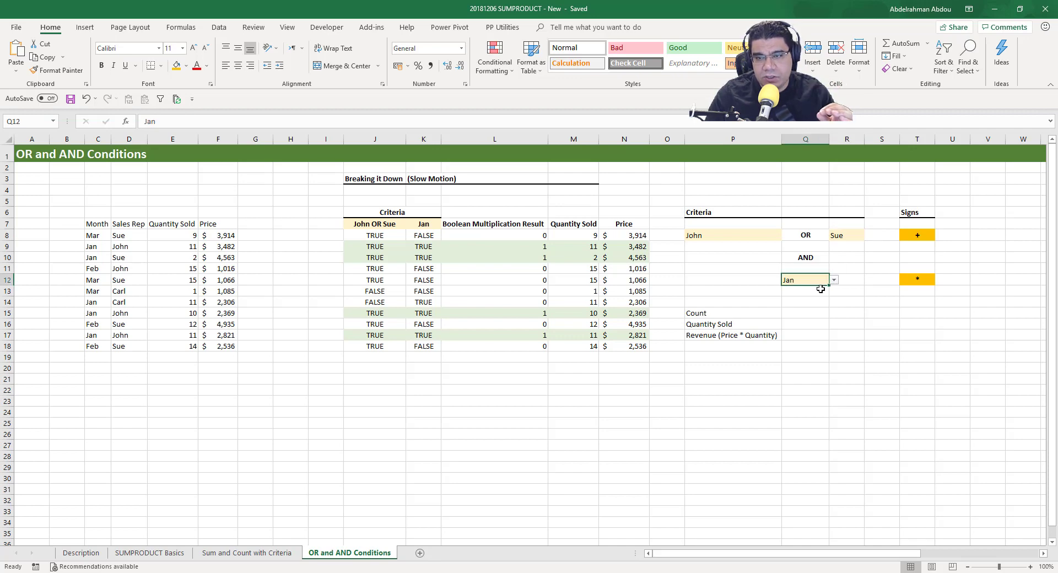
pyautogui.click(759, 235)
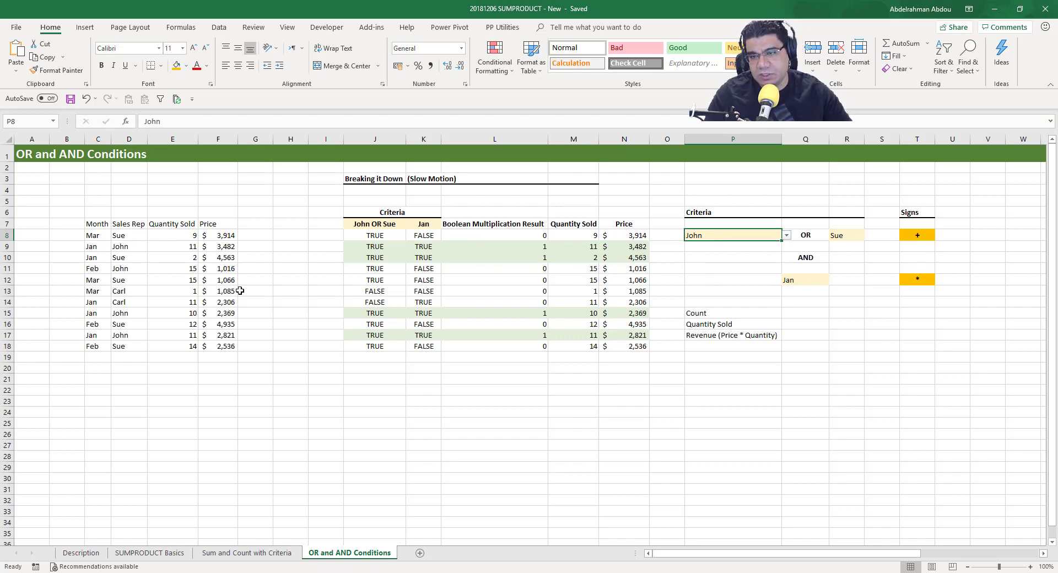
# Begin a SUMPRODUCT formula in the Count cell Q15 that compares the sales reps D8:D18 with the absolute reference $P$8.
pyautogui.click(792, 314)
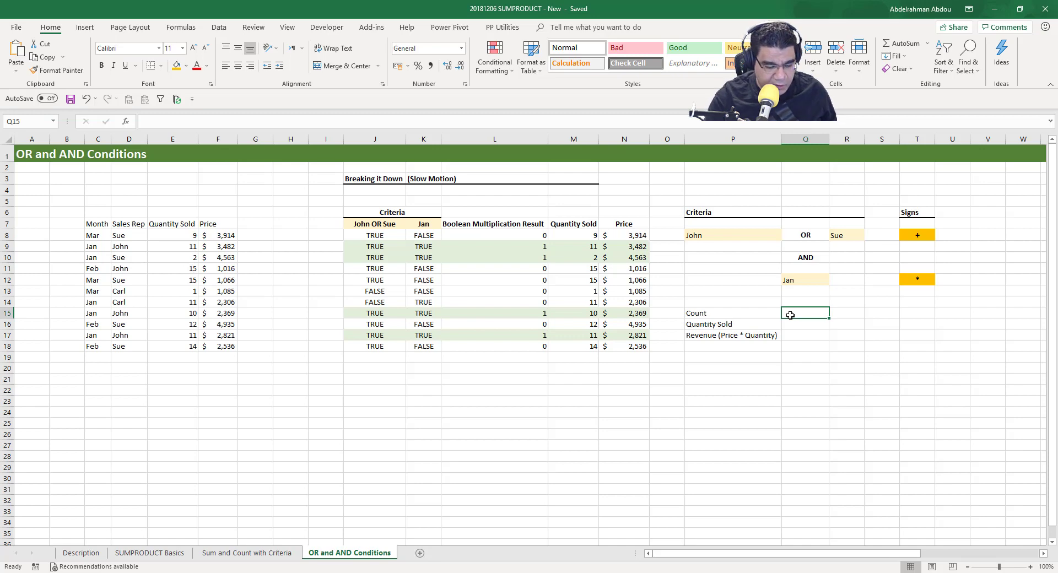
pyautogui.write('=SUMPRODUCT(')
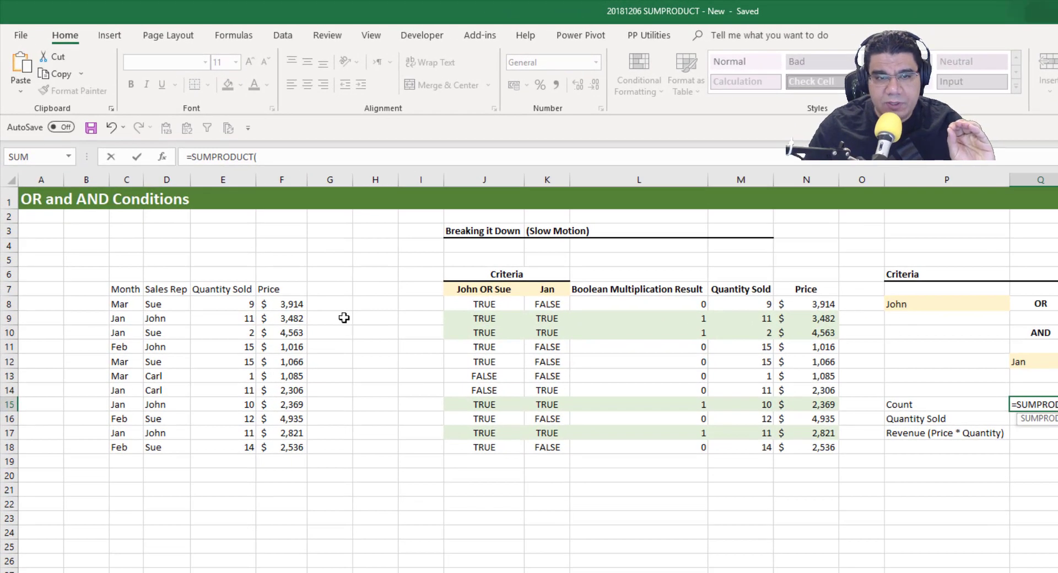
pyautogui.moveTo(159, 303); pyautogui.dragTo(168, 445)
pyautogui.write('=')
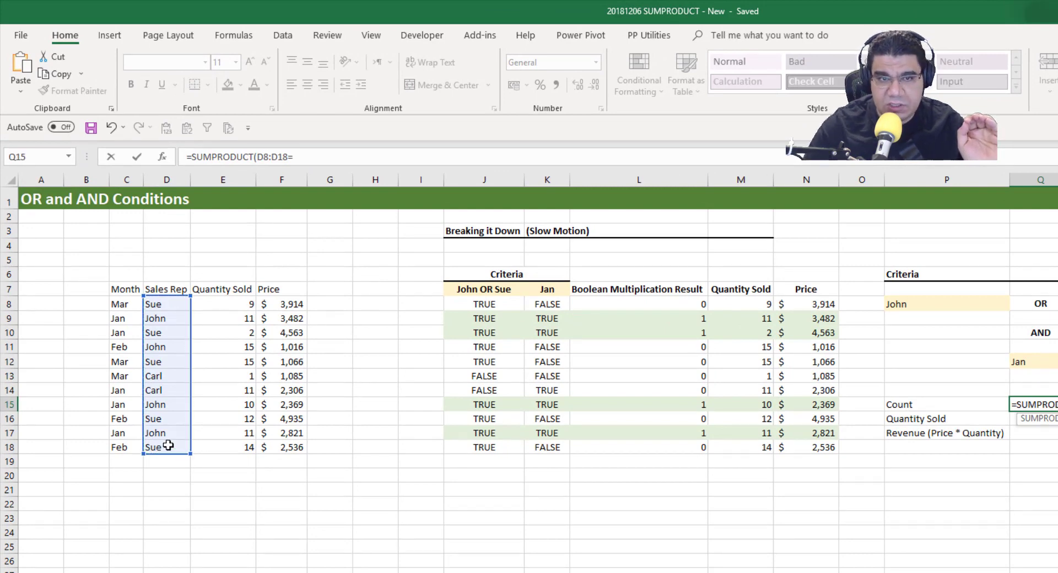
pyautogui.click(906, 302)
pyautogui.press('F4')
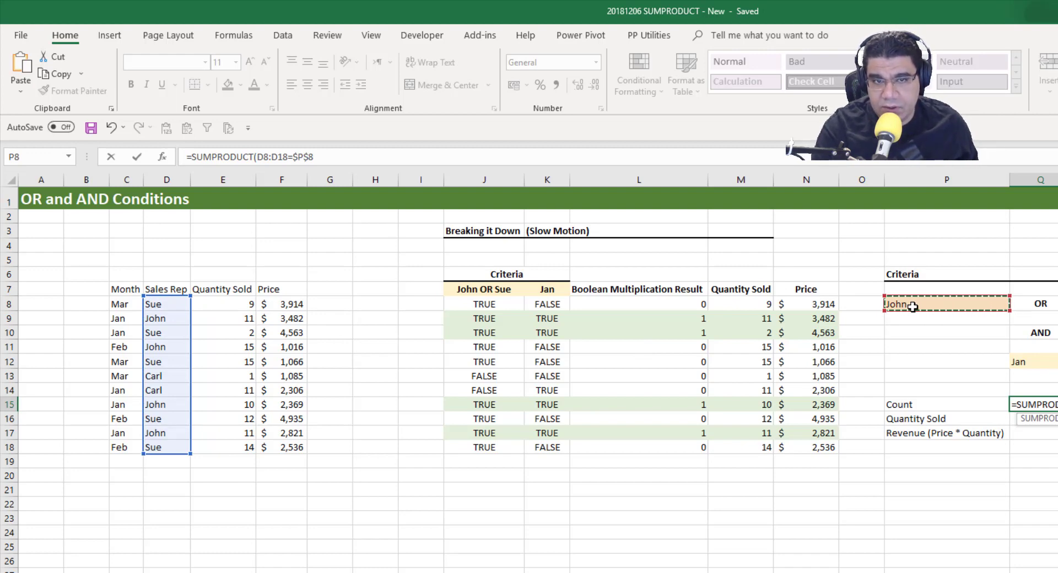
pyautogui.write(')')
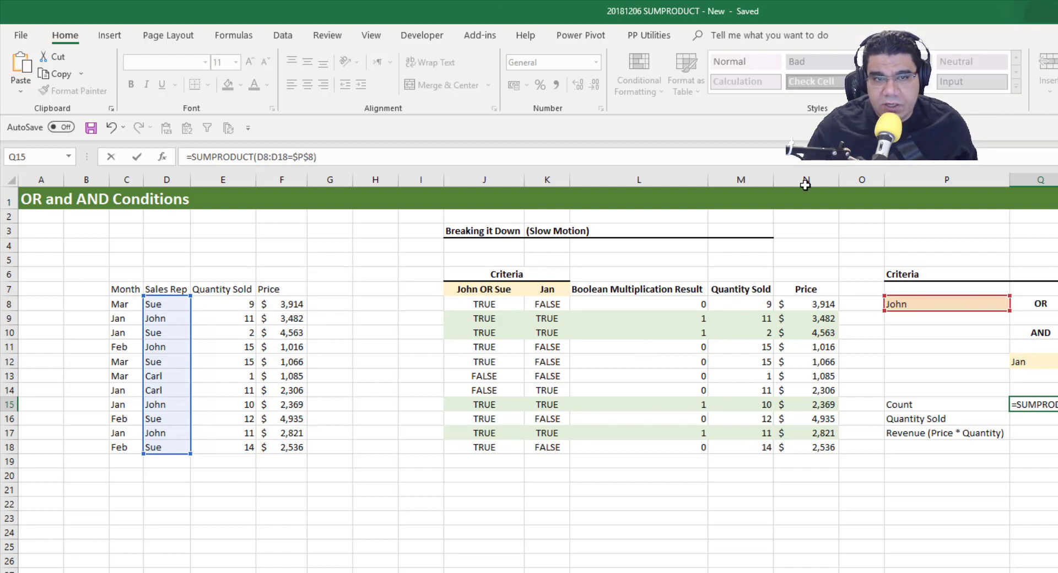
# Enclose the first condition in its own parentheses and add the OR condition +(D8:D18=$R$8) to the Q15 formula.
pyautogui.click(261, 157)
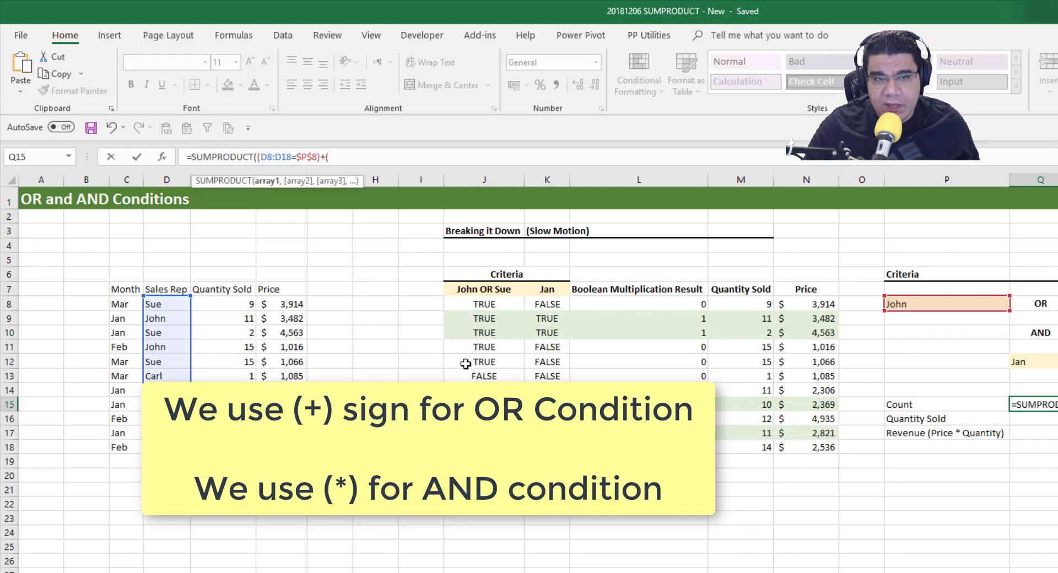
pyautogui.moveTo(165, 304); pyautogui.dragTo(153, 441)
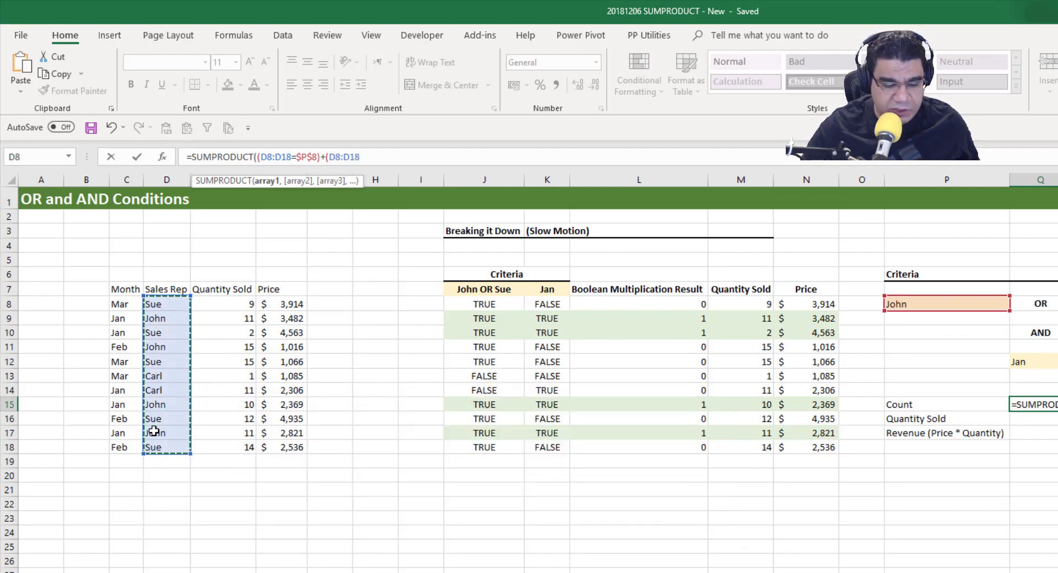
pyautogui.write('=')
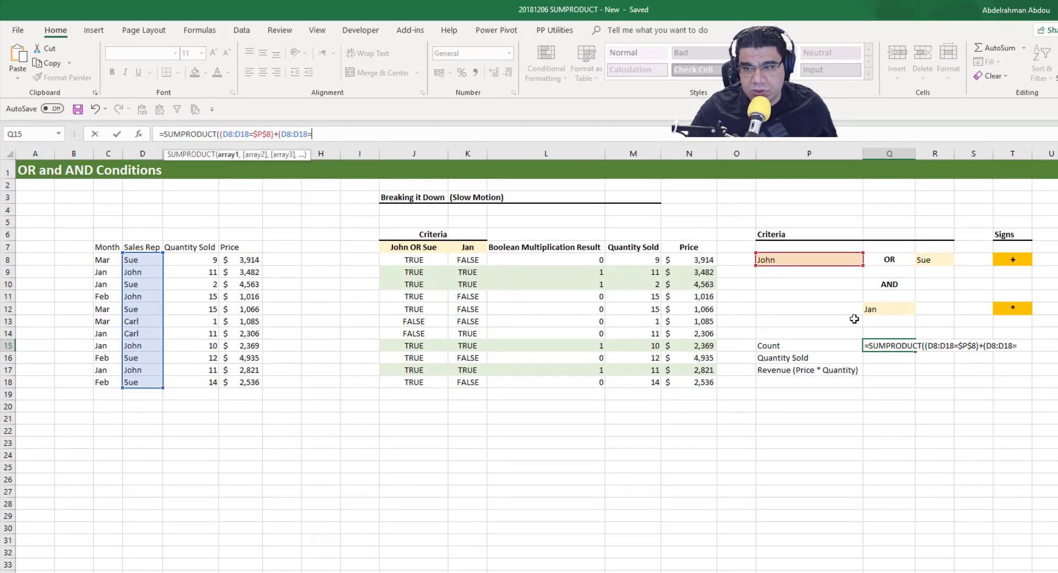
pyautogui.click(935, 263)
pyautogui.press('F4')
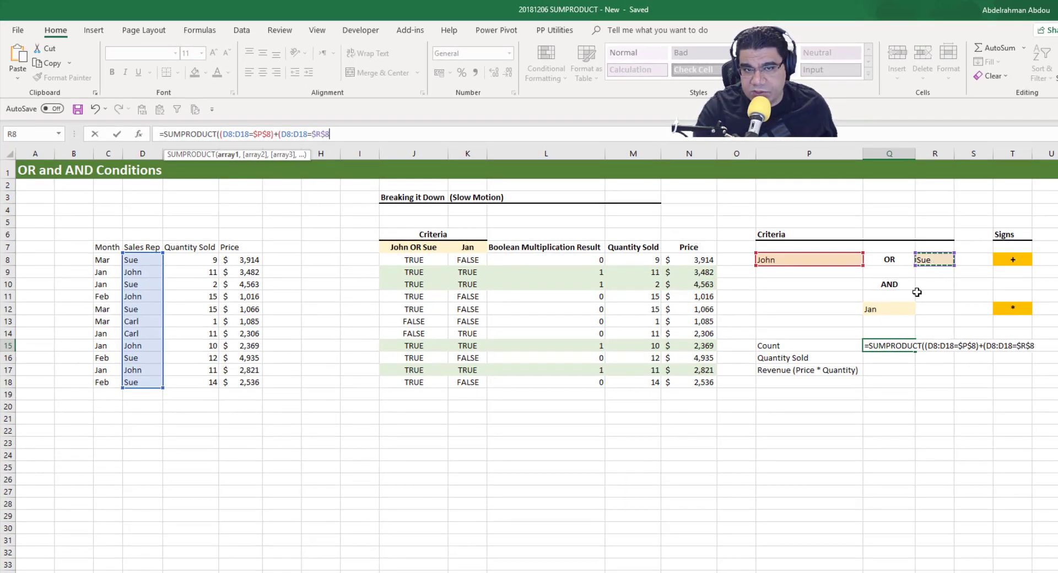
pyautogui.write(')')
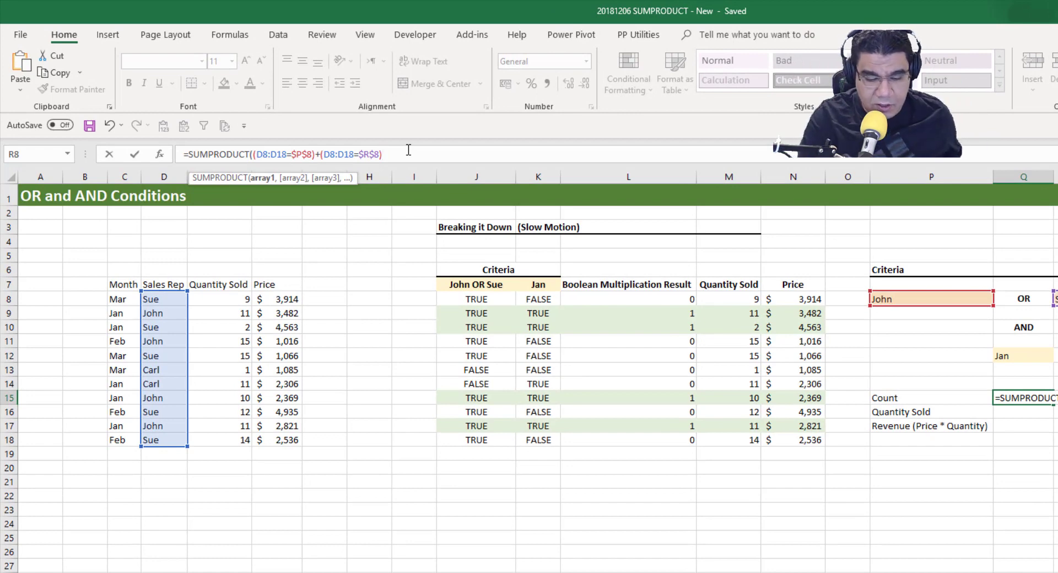
# Wrap the two added sales rep conditions in the Q15 formula in one outer pair of parentheses.
pyautogui.write(')')
pyautogui.click(257, 154)
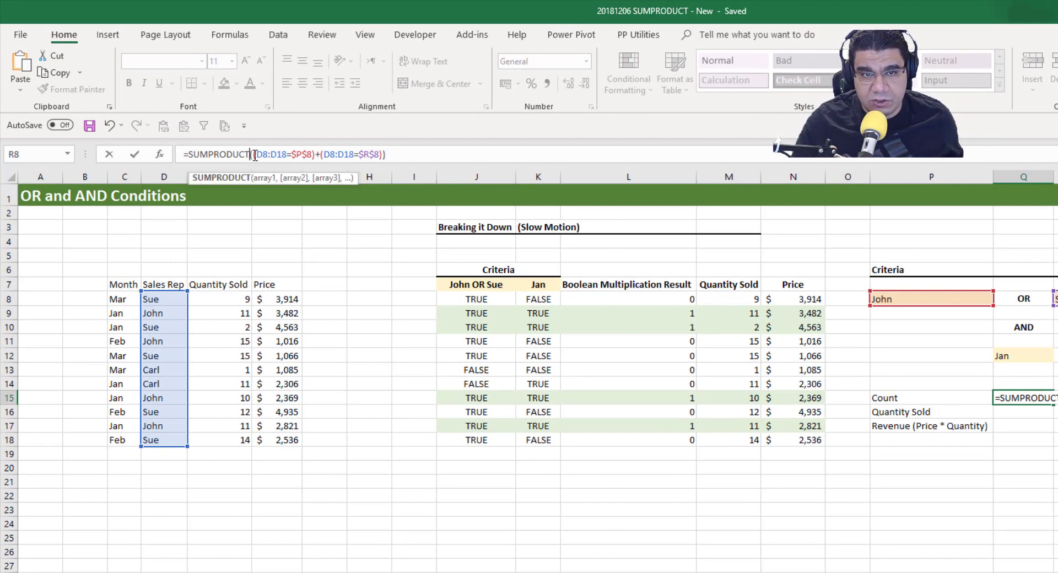
pyautogui.write('(')
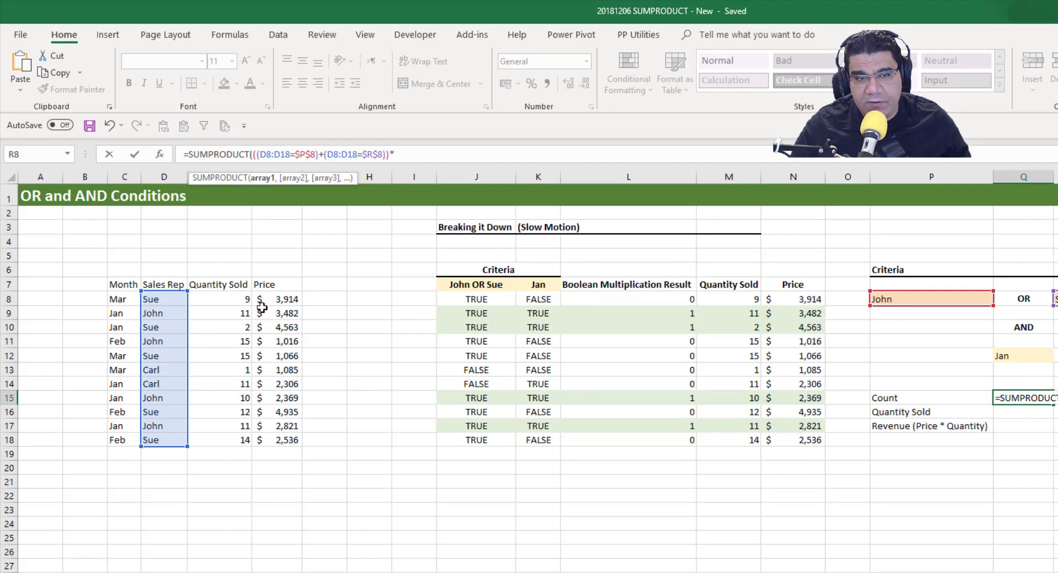
# Multiply the grouped OR conditions by the month condition (C8:C18=$Q$12), then close and enter the Q15 formula.
pyautogui.moveTo(118, 300); pyautogui.dragTo(119, 441)
pyautogui.write('=')
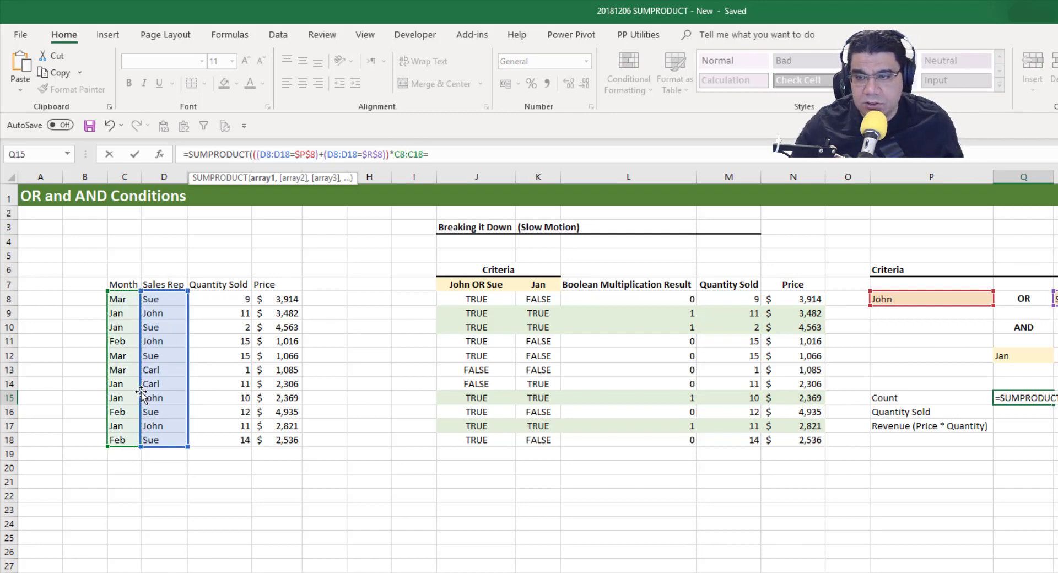
pyautogui.click(1029, 355)
pyautogui.press('F4')
pyautogui.write(')')
pyautogui.click(393, 154)
pyautogui.write('(')
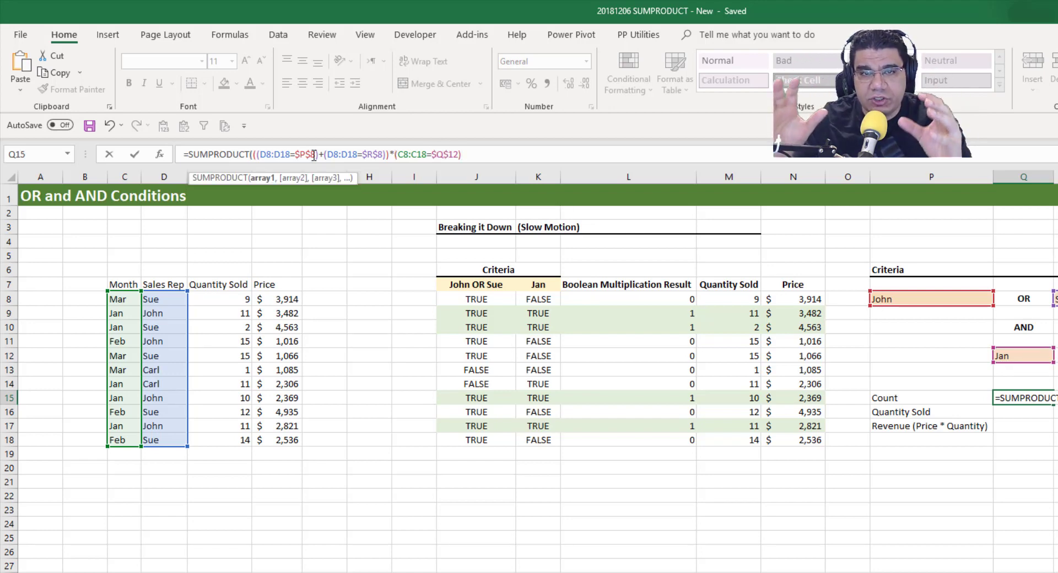
pyautogui.press('End')
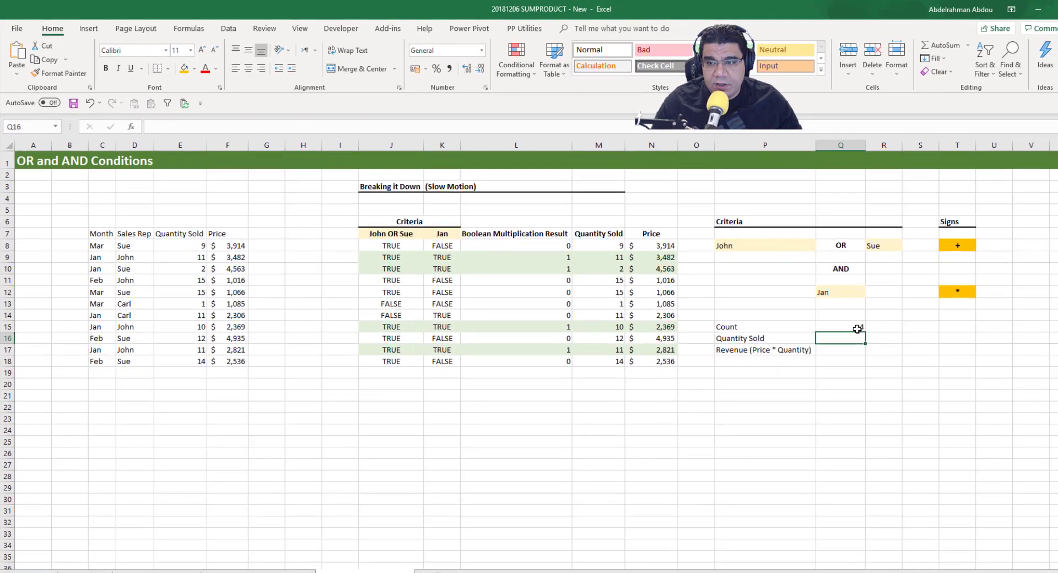
pyautogui.hotkey('ctrl', 'Return')
# Examine the OR comparison in J9 and the month comparison in K9, and relate them to the count in Q15.
pyautogui.click(417, 258)
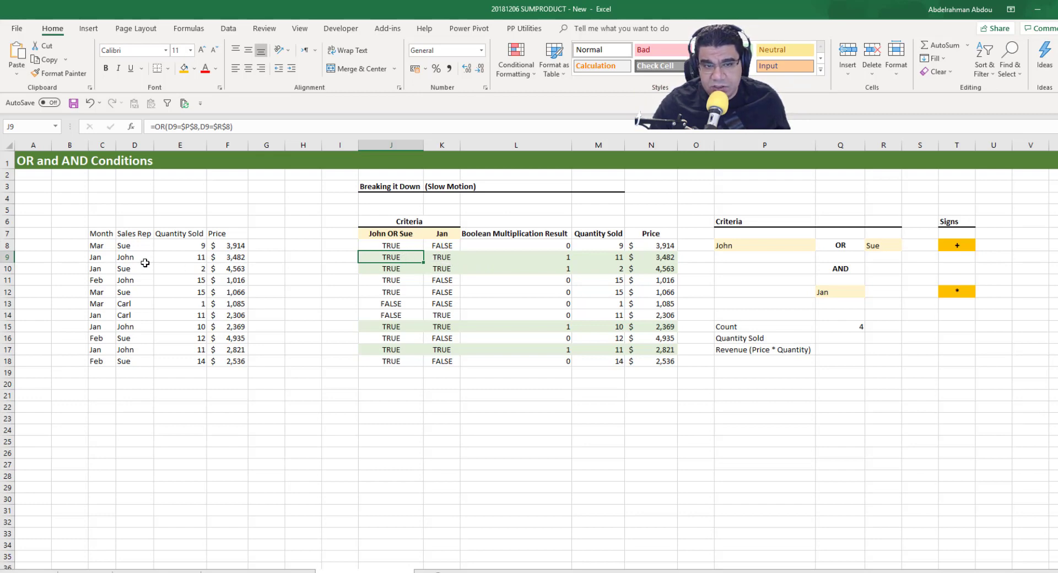
pyautogui.press('Right')
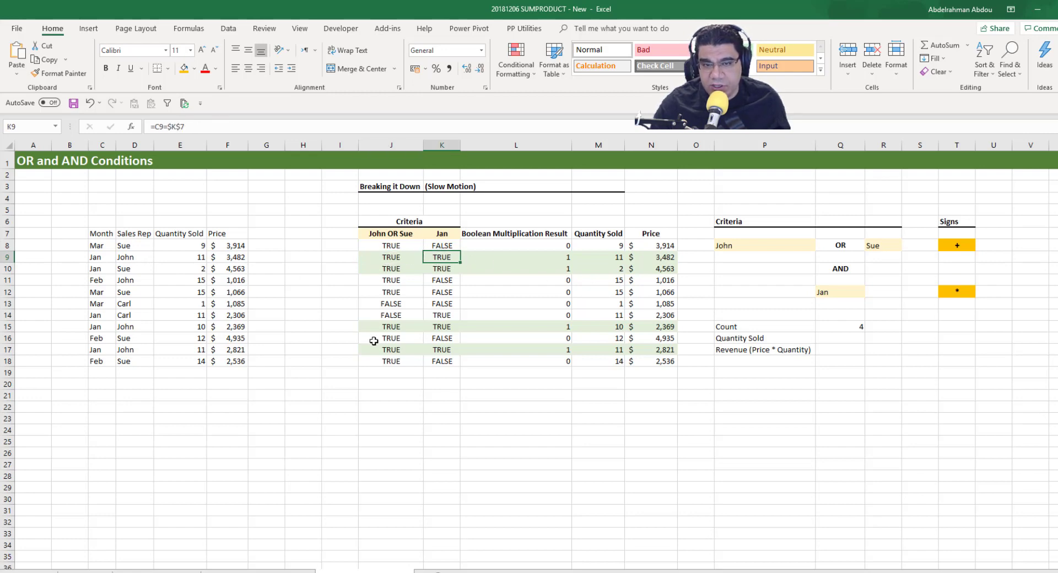
pyautogui.click(827, 329)
pyautogui.click(833, 342)
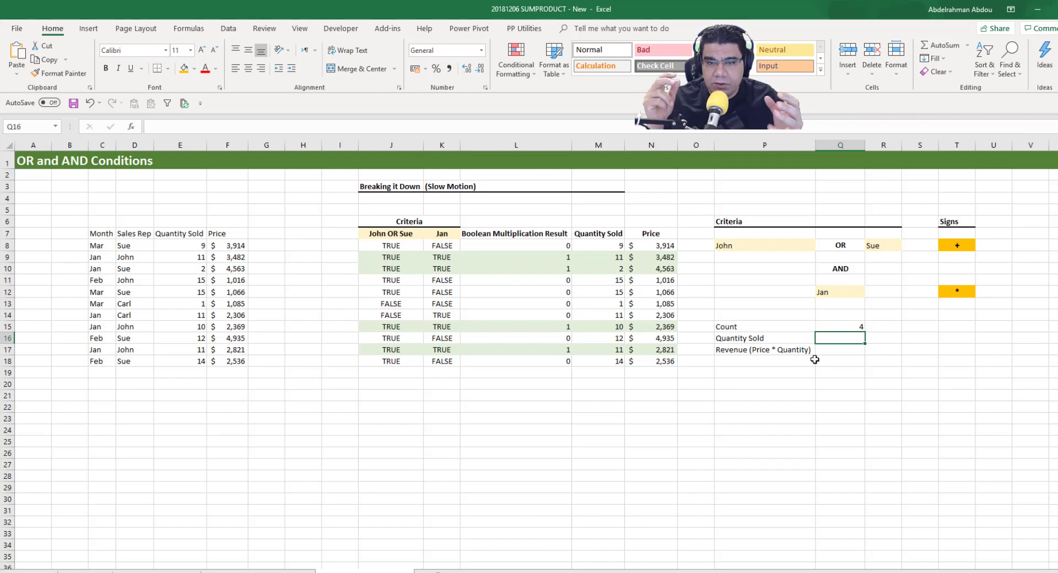
# Copy the SUMPRODUCT formula text from Q15 into the Quantity Sold cell Q16, keeping its cell references unchanged.
pyautogui.click(839, 328)
pyautogui.click(395, 126)
pyautogui.moveTo(395, 127); pyautogui.dragTo(125, 136)
pyautogui.hotkey('ctrl', 'c')
pyautogui.press('Escape')
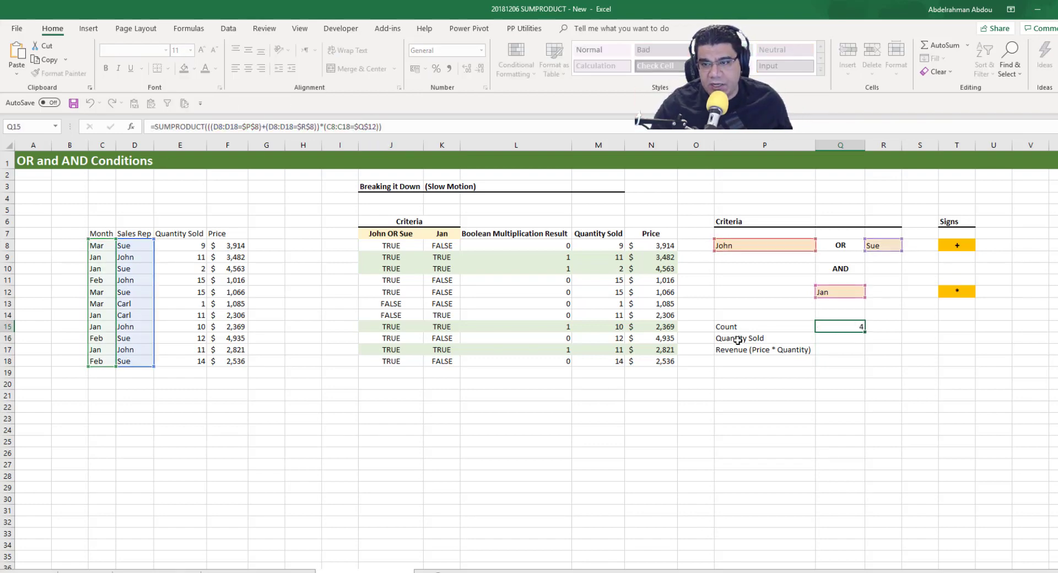
pyautogui.click(835, 339)
pyautogui.click(371, 131)
pyautogui.hotkey('ctrl', 'v')
# Multiply the conditions in the Q16 formula by the quantity range, adding *E8:E18 before the final parenthesis, and enter it.
pyautogui.click(380, 128)
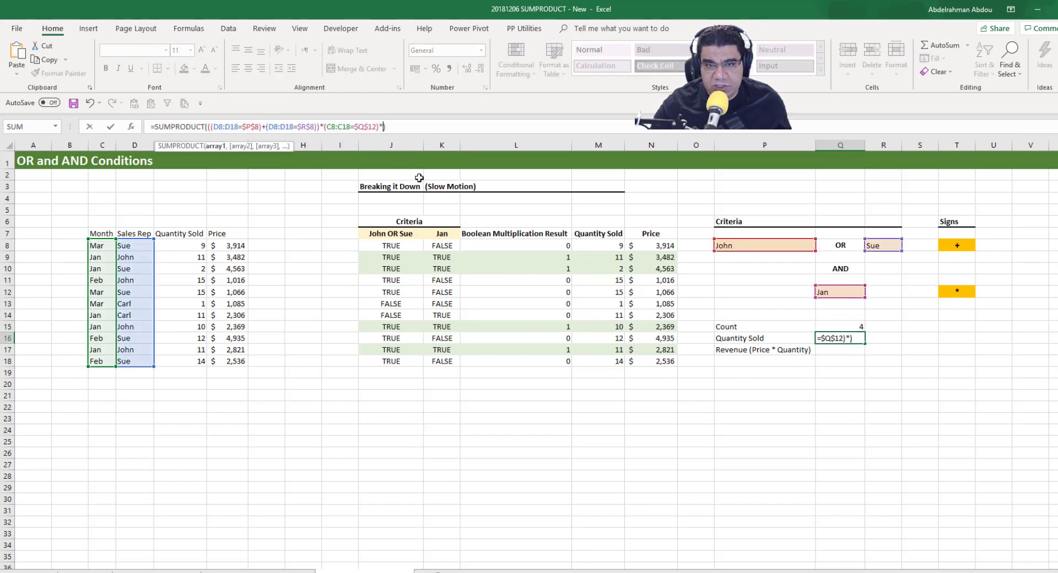
pyautogui.moveTo(189, 249); pyautogui.dragTo(188, 361)
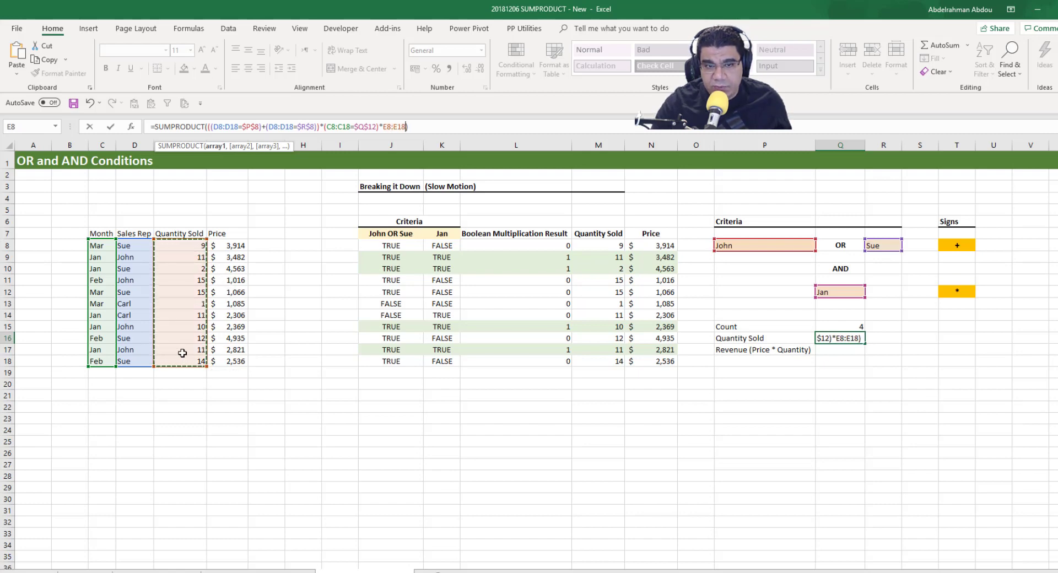
pyautogui.hotkey('ctrl', 'Return')
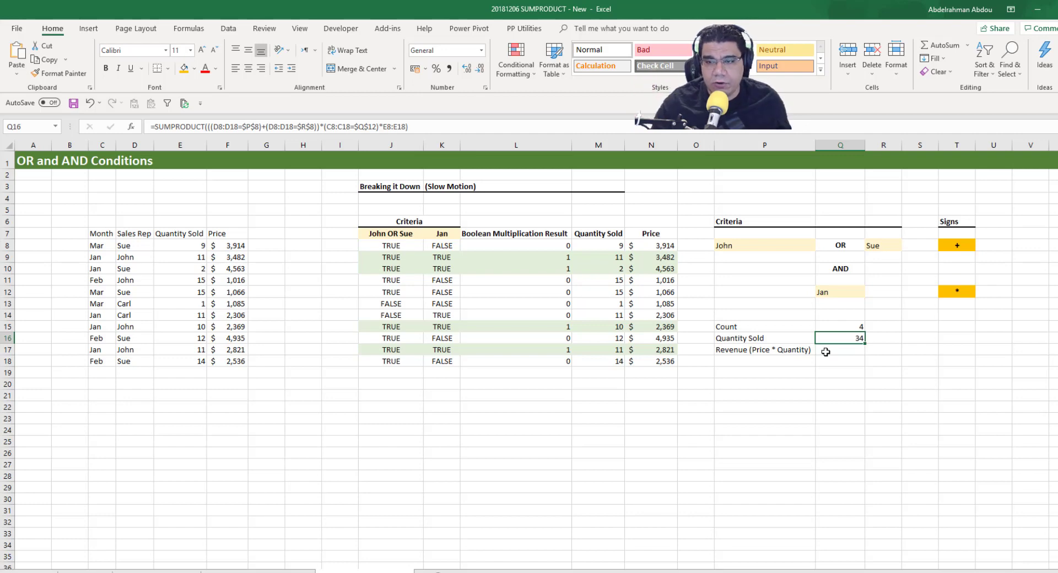
# Select the highlighted quantities M9:M10, M15 and M17 together to check their sum against the Quantity Sold result.
pyautogui.click(614, 258)
pyautogui.moveTo(613, 259); pyautogui.dragTo(613, 270)
pyautogui.keyDown('ctrl'); pyautogui.click(611, 327); pyautogui.keyUp('ctrl')
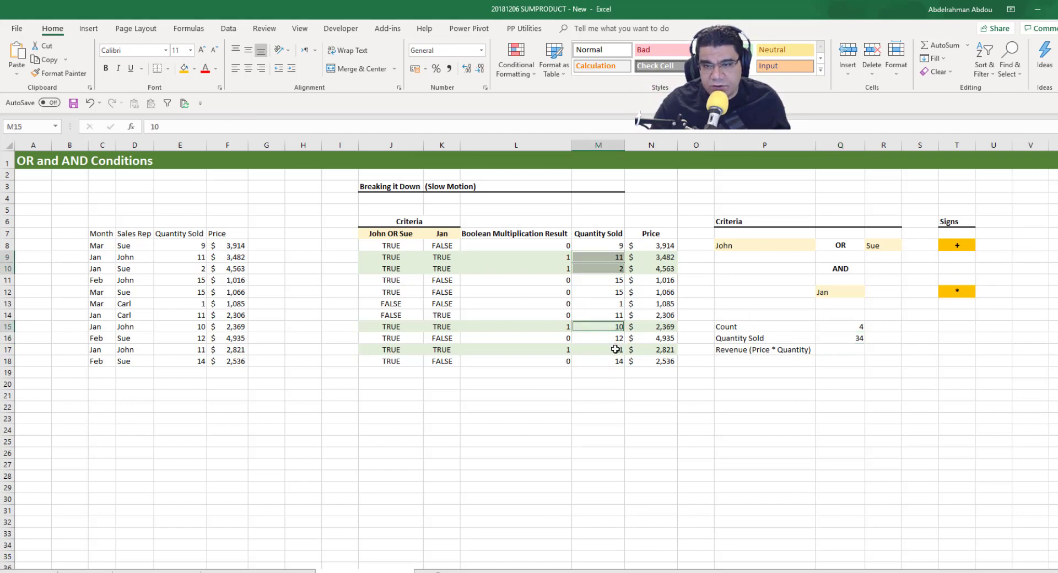
pyautogui.keyDown('ctrl'); pyautogui.click(614, 350); pyautogui.keyUp('ctrl')
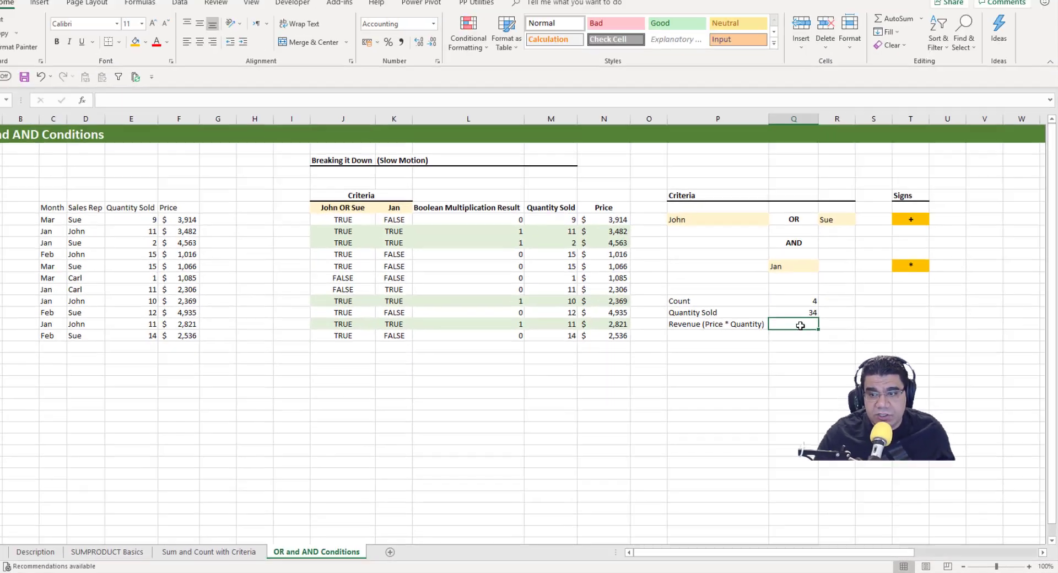
# Copy the SUMPRODUCT formula text from Q16 into the Revenue cell Q17, keeping its cell references unchanged.
pyautogui.click(659, 179)
pyautogui.click(421, 123)
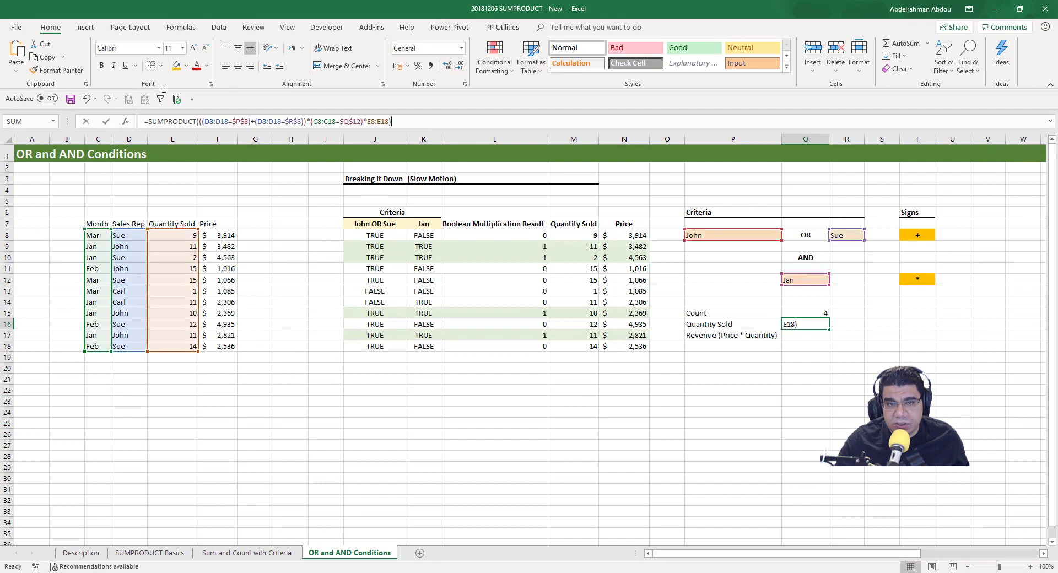
pyautogui.press('Escape')
pyautogui.click(801, 338)
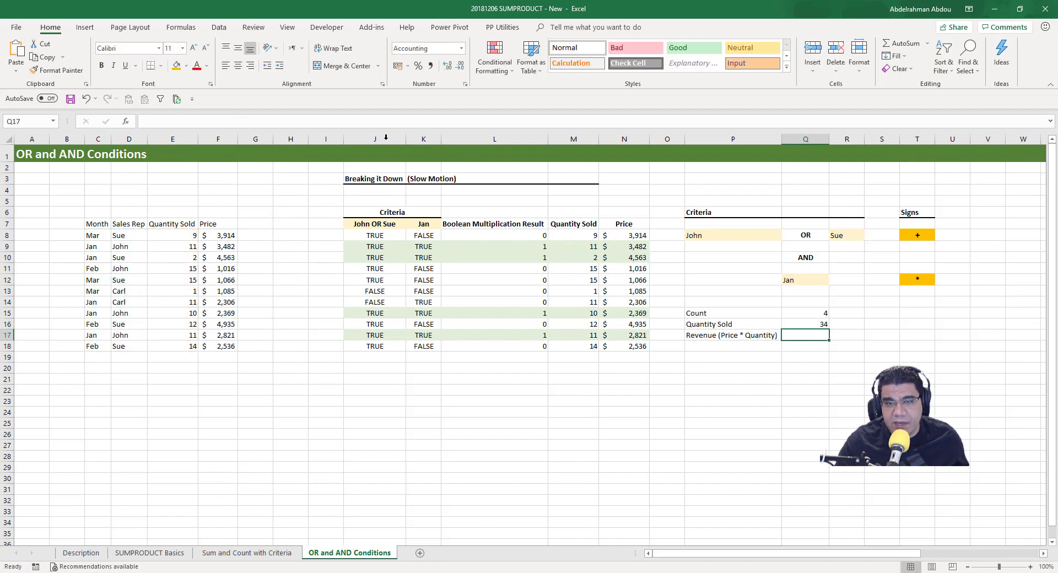
pyautogui.hotkey('ctrl', "'")
# Multiply the Q17 formula by the price range, adding *F8:F18 before the final parenthesis, and enter it.
pyautogui.click(390, 121)
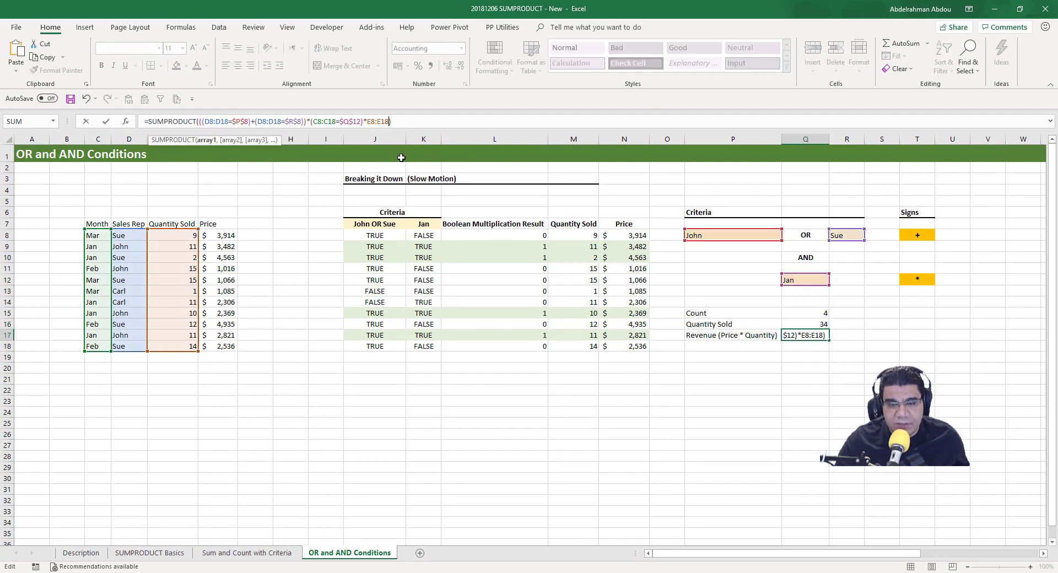
pyautogui.write('*')
pyautogui.moveTo(223, 236); pyautogui.dragTo(225, 338)
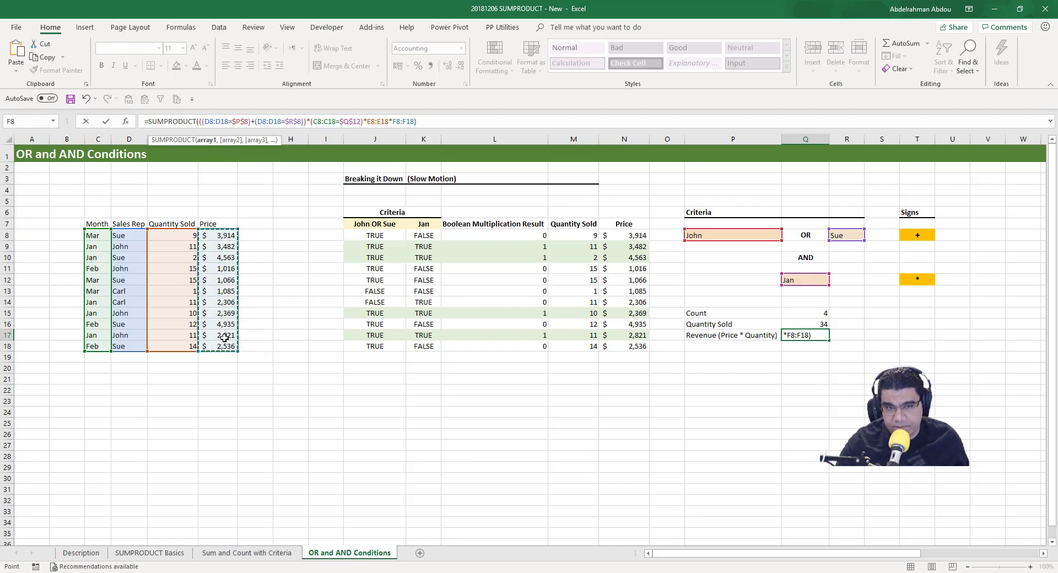
pyautogui.press('Return')
pyautogui.click(783, 337)
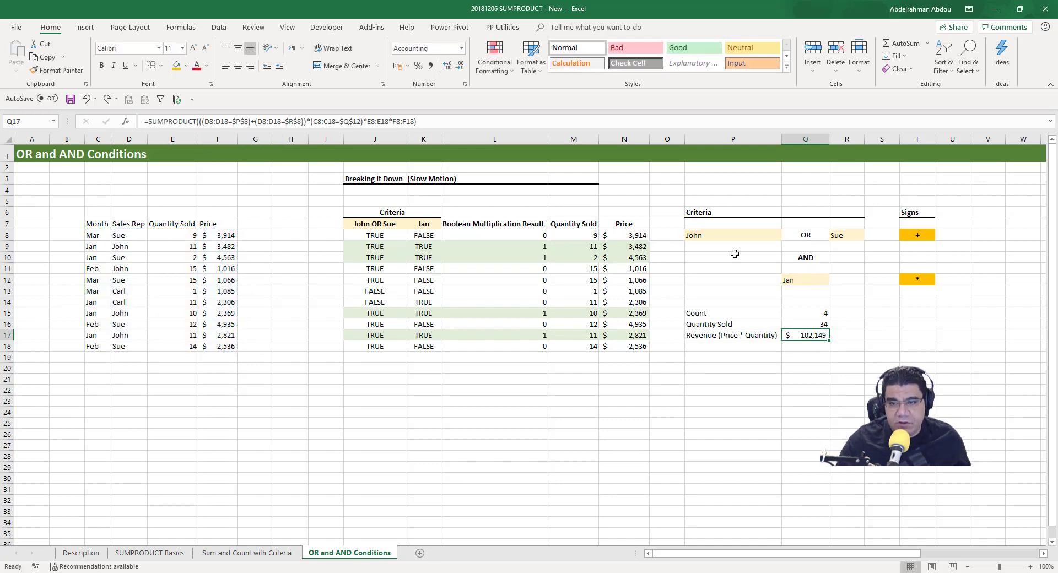
# Add the header Revenue in O7, beside the Price column of the breakdown table.
pyautogui.click(667, 224)
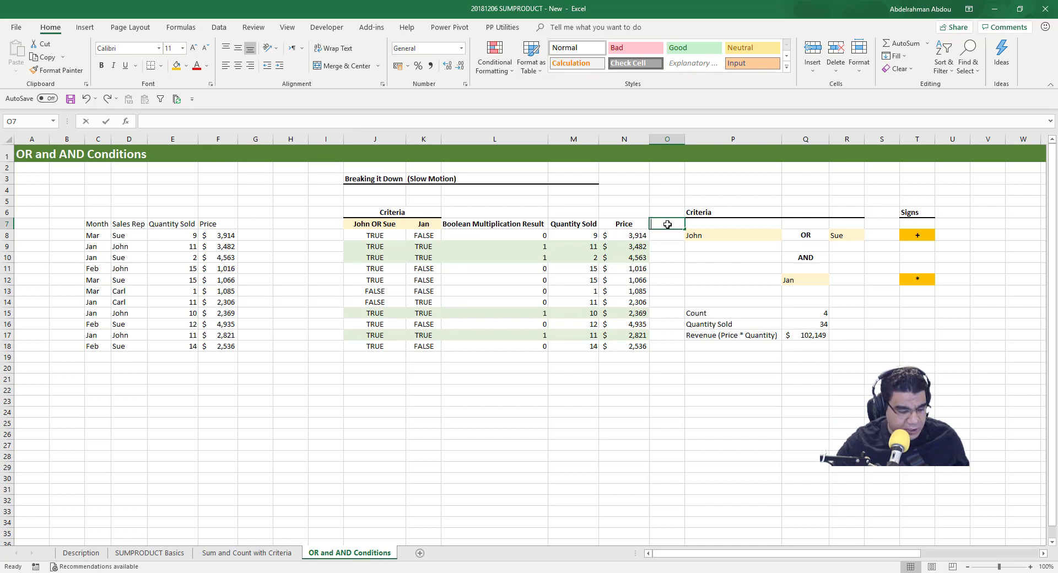
pyautogui.write('Revb')
pyautogui.press('BackSpace')
pyautogui.write('enue')
pyautogui.press('Return')
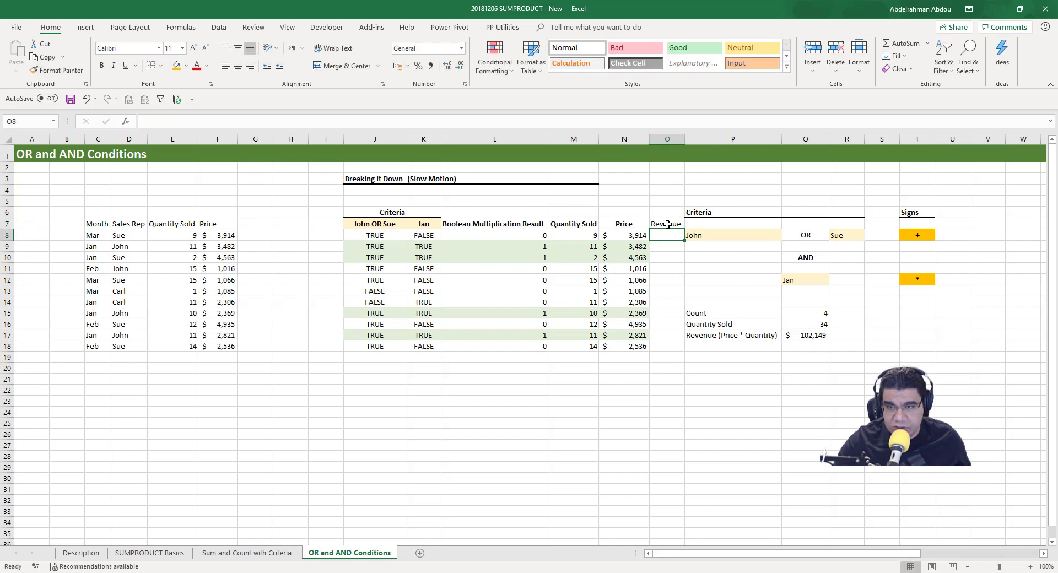
# Calculate revenue in O8 with =N8*M8 and fill the formula down to O18.
pyautogui.write('=')
pyautogui.press('Left')
pyautogui.write('*')
pyautogui.click(586, 235)
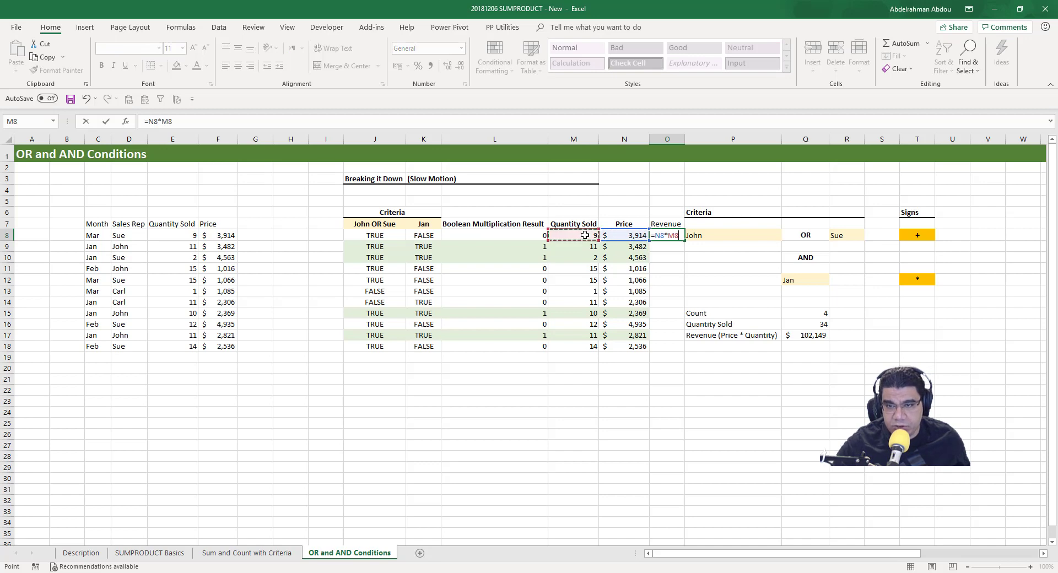
pyautogui.hotkey('ctrl', 'Return')
pyautogui.doubleClick(684, 240)
# Copy the formatting of the prices in N8:N18 onto the revenue values in O8:O18.
pyautogui.moveTo(628, 235); pyautogui.dragTo(628, 346)
pyautogui.hotkey('ctrl', 'c')
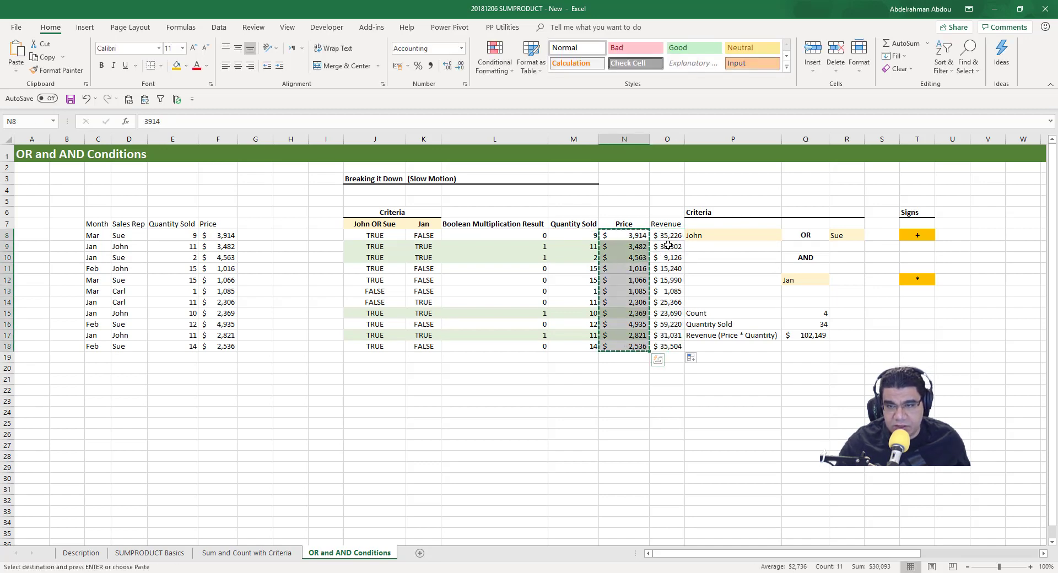
pyautogui.click(668, 235)
pyautogui.hotkey('ctrl', 'shift', 'Down')
pyautogui.rightClick(667, 235)
pyautogui.click(758, 284)
# Select the highlighted revenues O9:O10, O15 and O17 together to check their sum against the Revenue result.
pyautogui.moveTo(668, 247)
pyautogui.mouseDown()
pyautogui.moveTo(668, 269)
pyautogui.moveTo(667, 258)
pyautogui.mouseUp()
pyautogui.hotkey('ctrl', 'v')
pyautogui.keyDown('ctrl'); pyautogui.click(670, 313); pyautogui.keyUp('ctrl')
pyautogui.keyDown('ctrl'); pyautogui.click(668, 335); pyautogui.keyUp('ctrl')
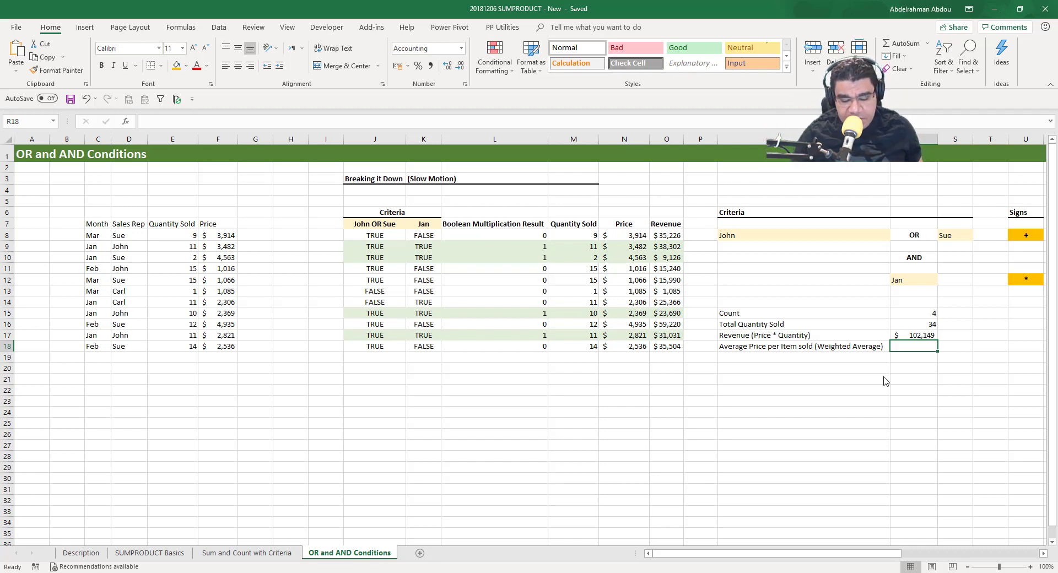
# Calculate the weighted average price per item sold in R18 by dividing revenue by total quantity, =R17/R16.
pyautogui.write('=')
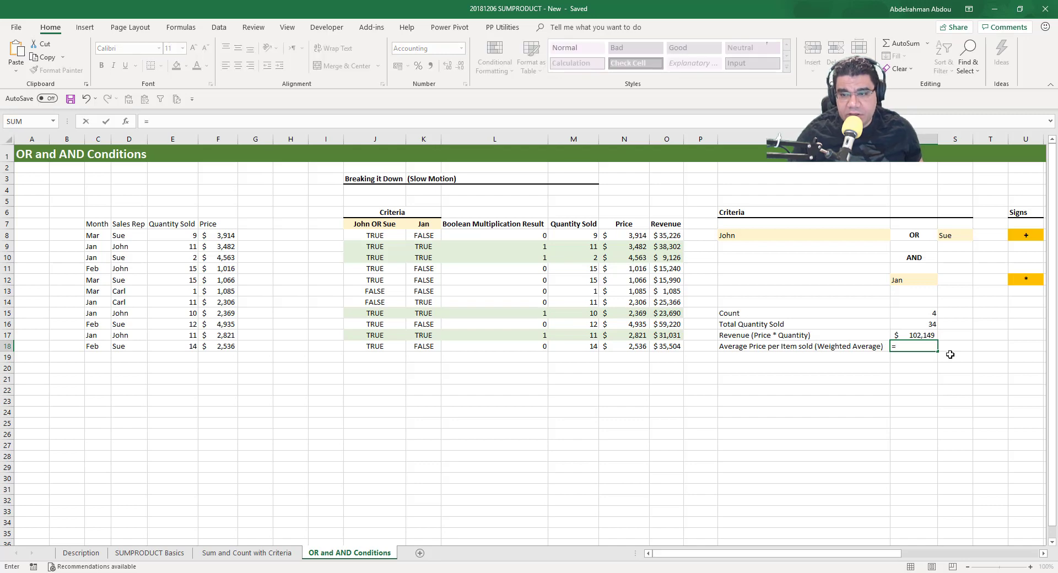
pyautogui.click(925, 333)
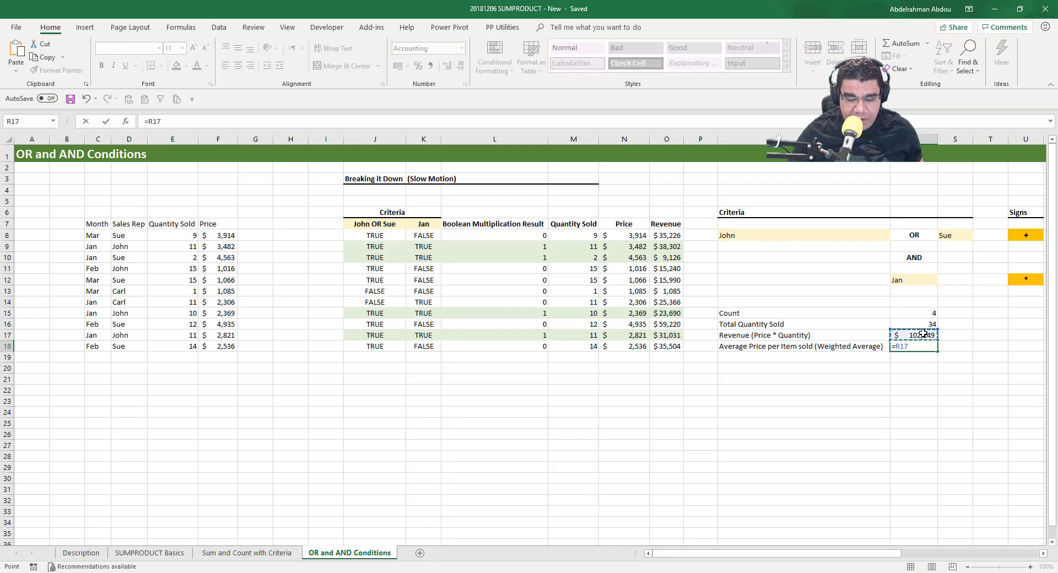
pyautogui.write('/')
pyautogui.click(919, 326)
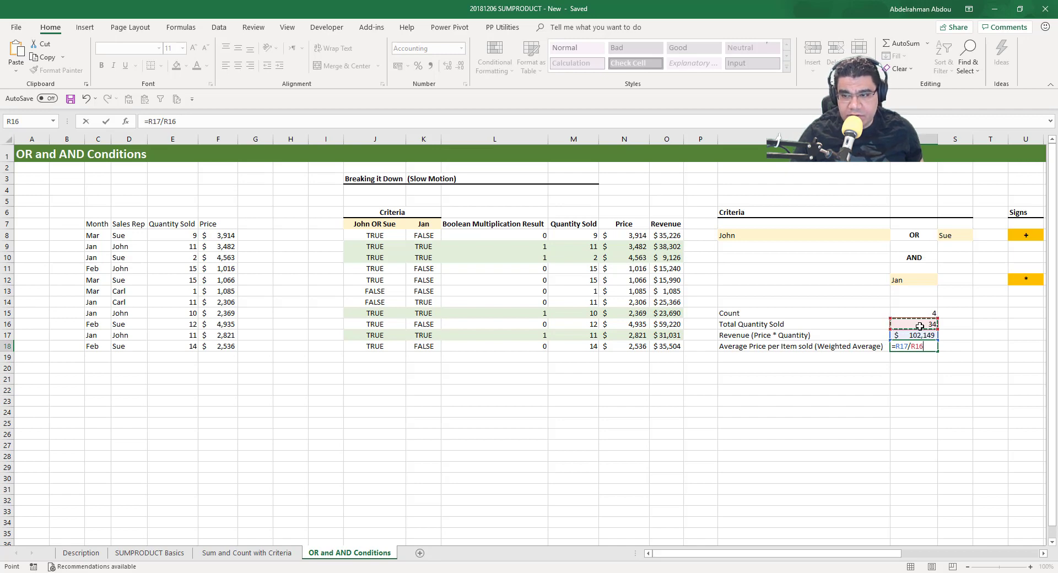
pyautogui.press('Return')
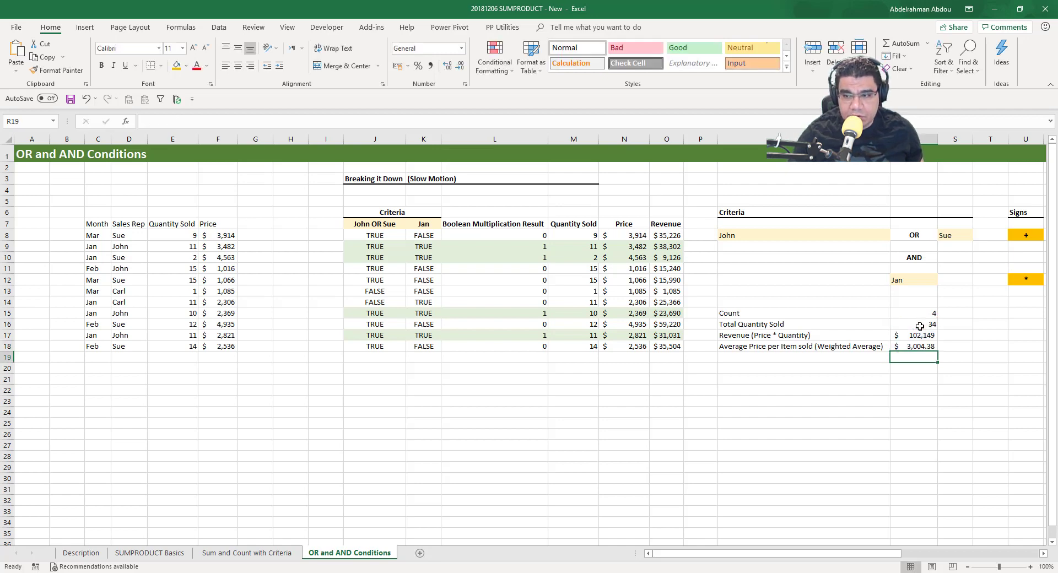
pyautogui.click(920, 347)
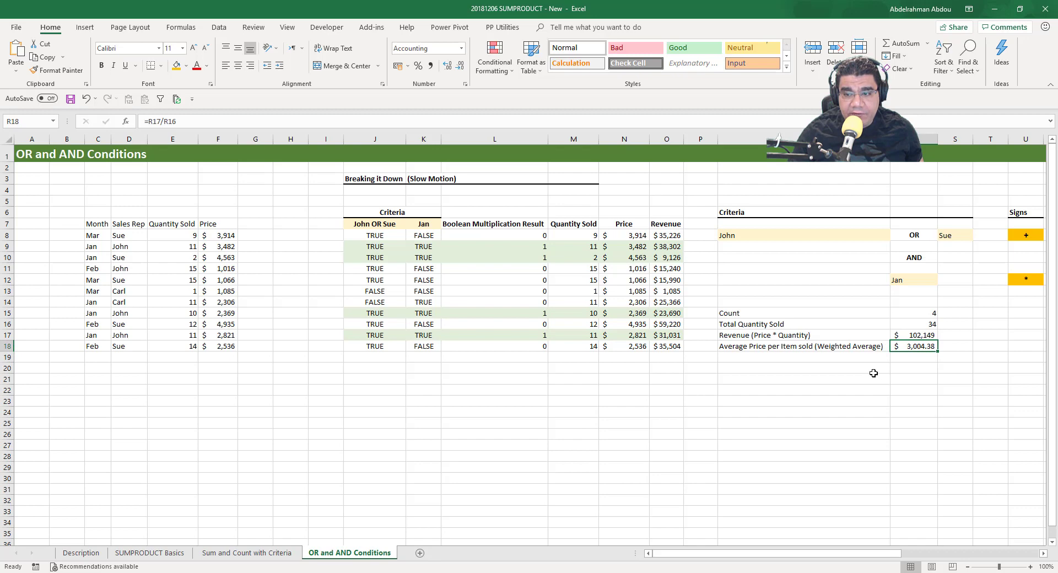